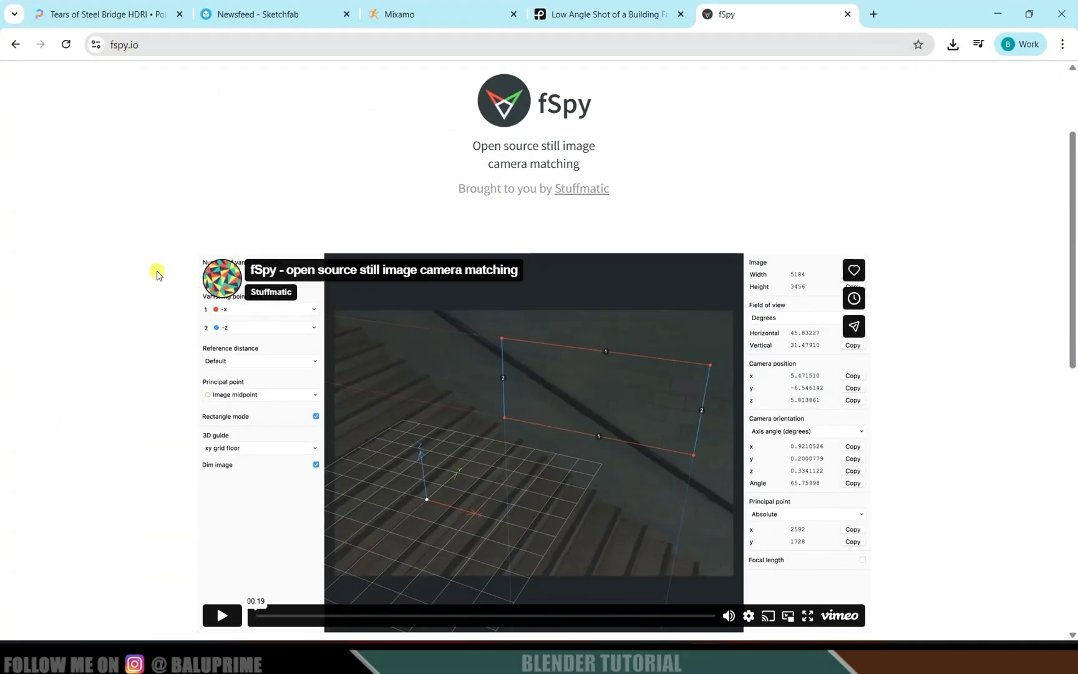
- Scroll through fSpy's download and Blender importer info, then switch to the Pexels building footage tab
scroll(156, 273, "down", 6)
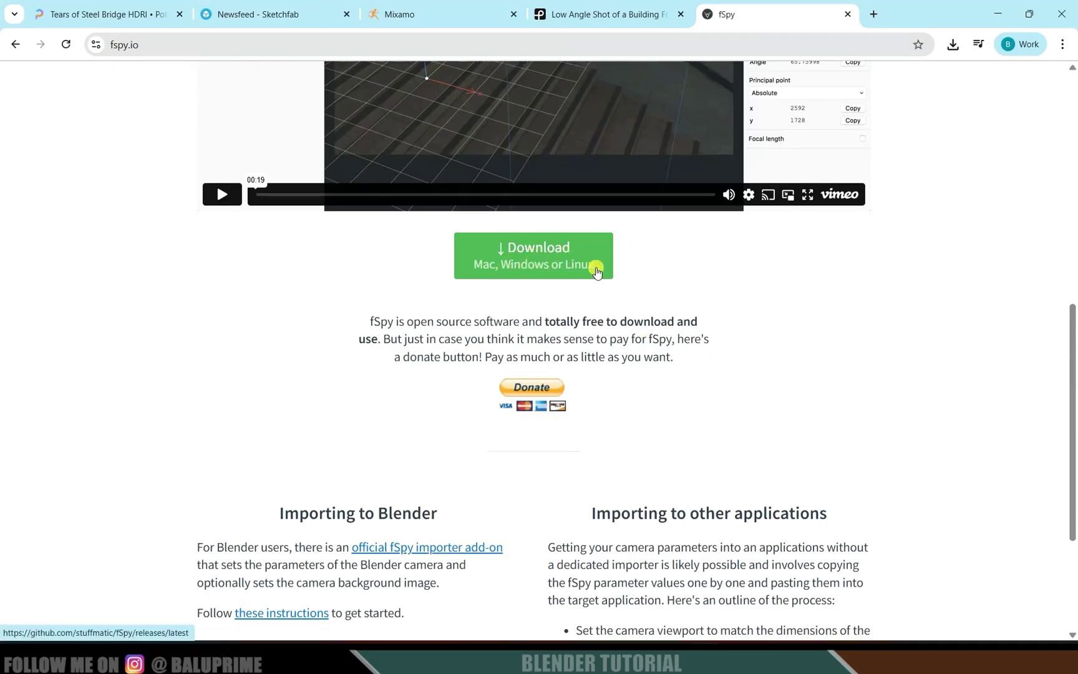
scroll(597, 272, "down", 2)
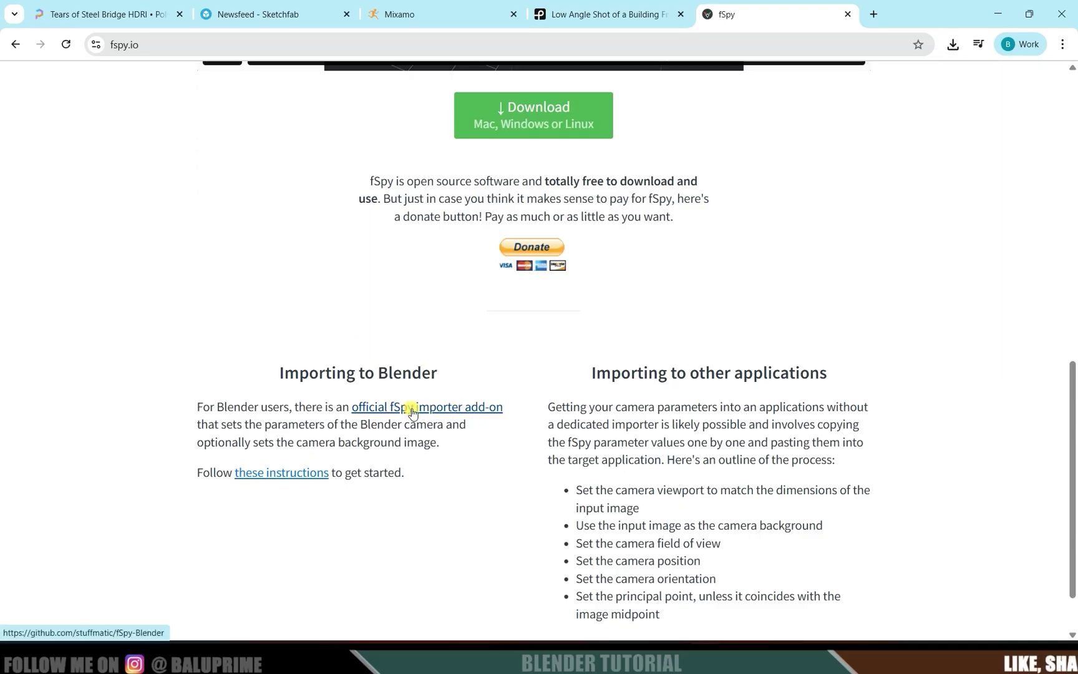
scroll(545, 370, "up", 2)
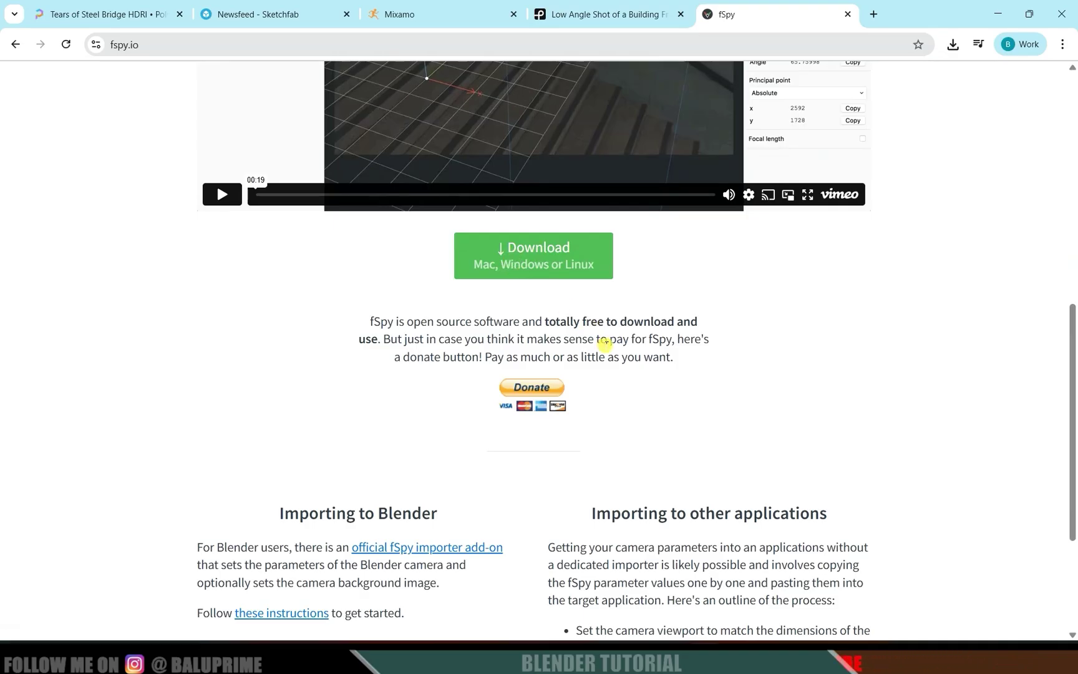
left_click(617, 8)
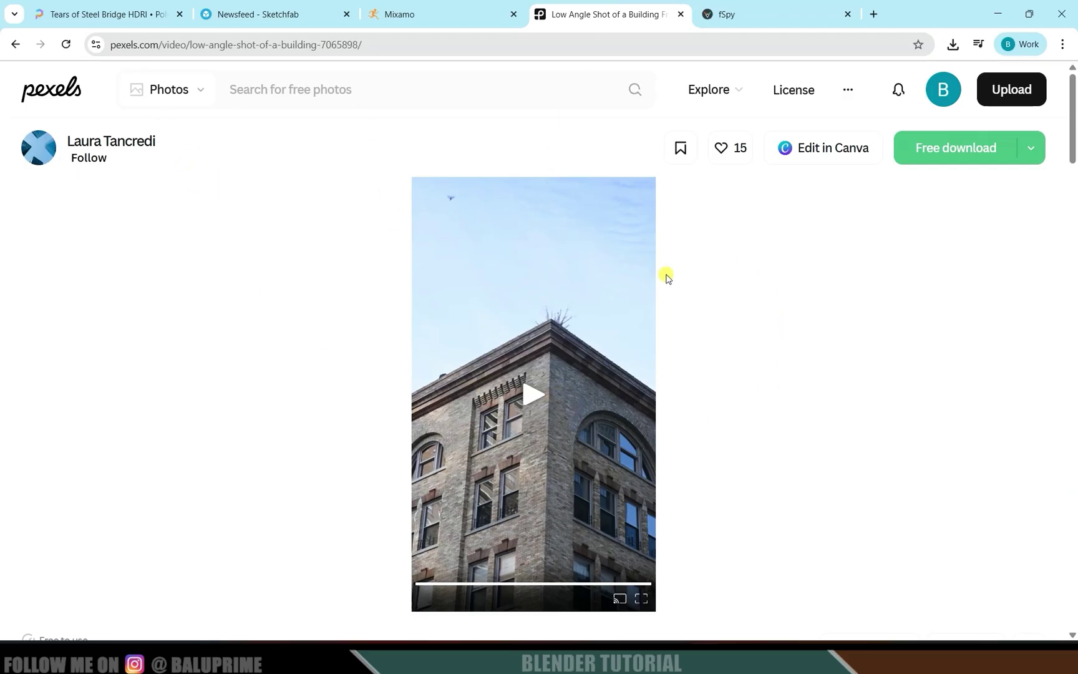
- Browse The Amazing Spiderman model page on Sketchfab
left_click(257, 16)
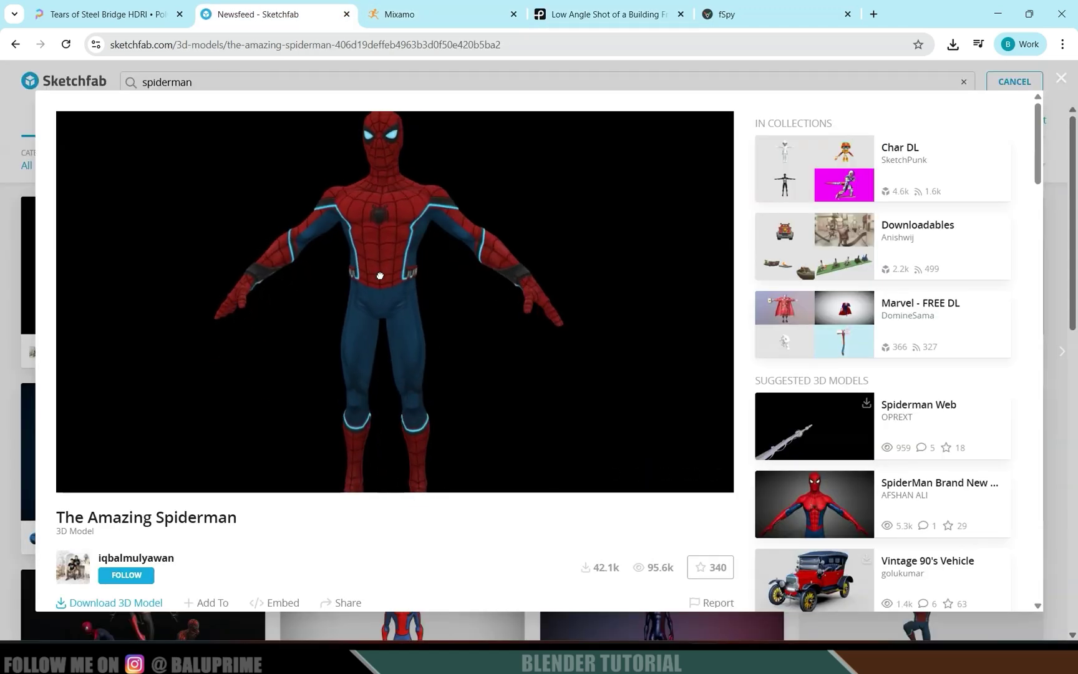
scroll(744, 364, "down", 1)
scroll(744, 365, "down", 1)
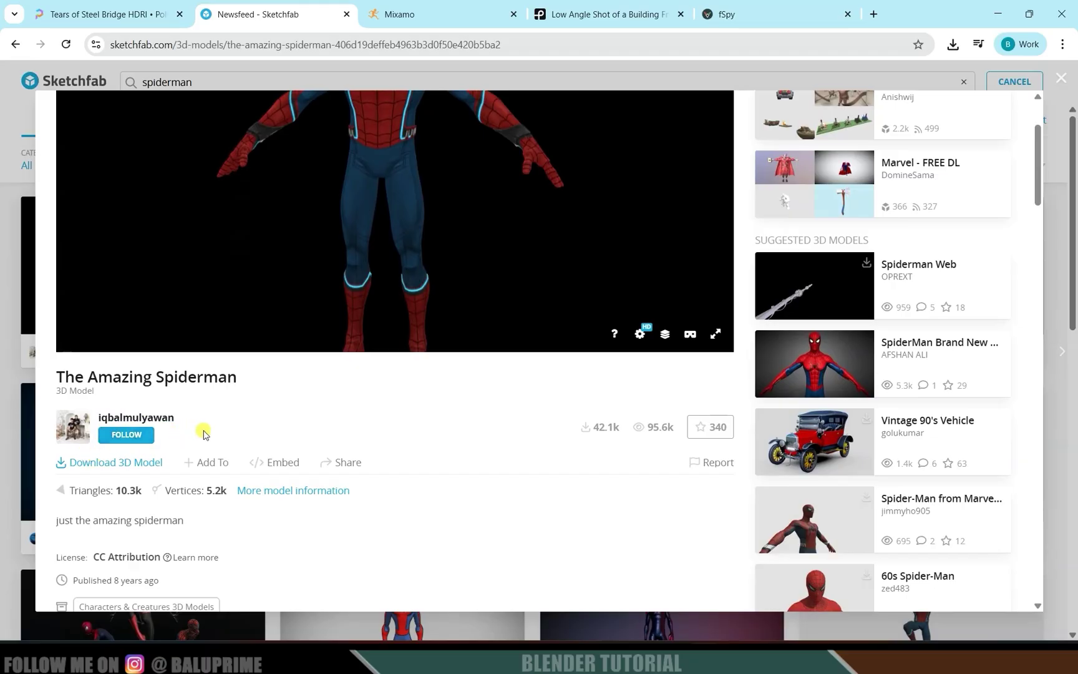
scroll(421, 481, "up", 2)
- Check the Tears of Steel Bridge HDRI and Mixamo pages, then minimize Chrome to reveal fSpy
left_click(87, 7)
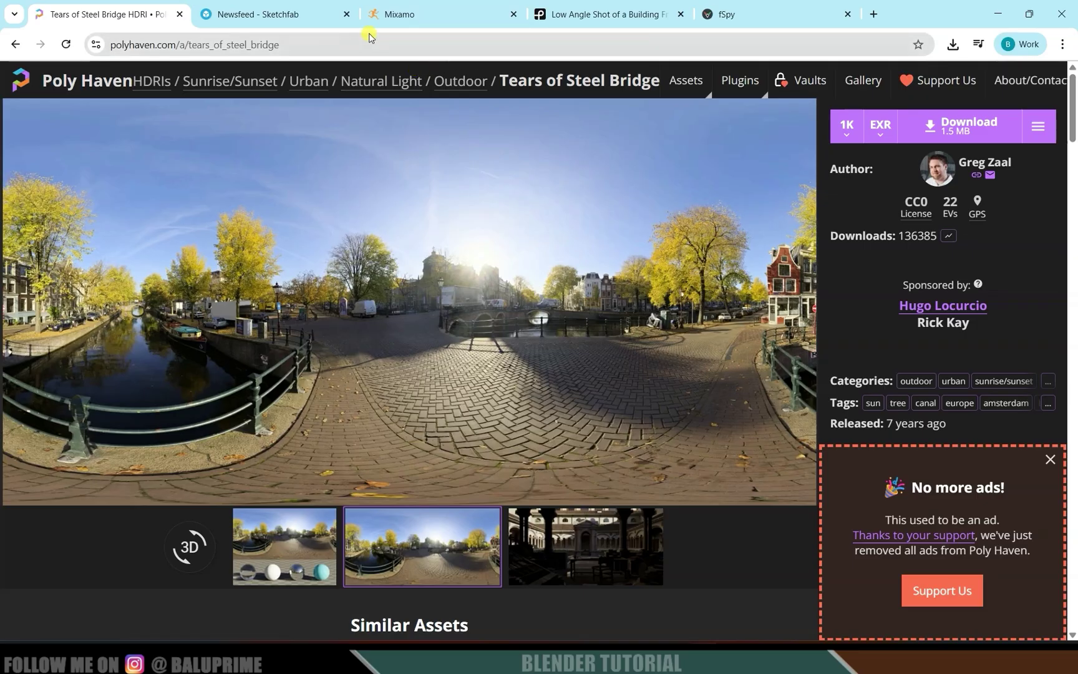
left_click(402, 13)
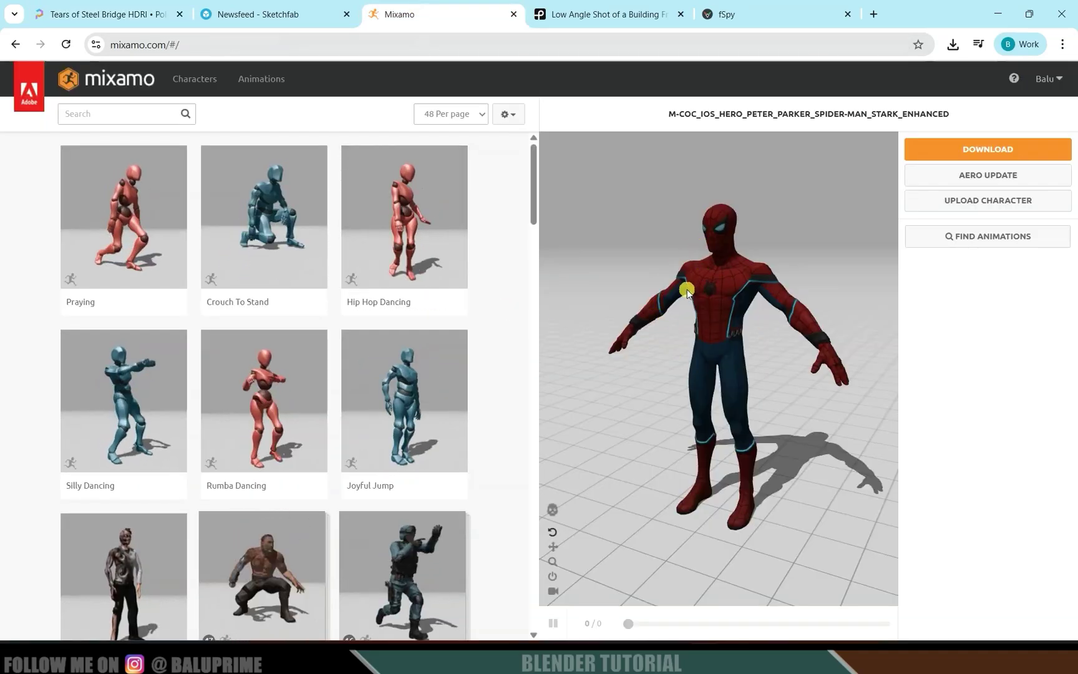
left_click(997, 13)
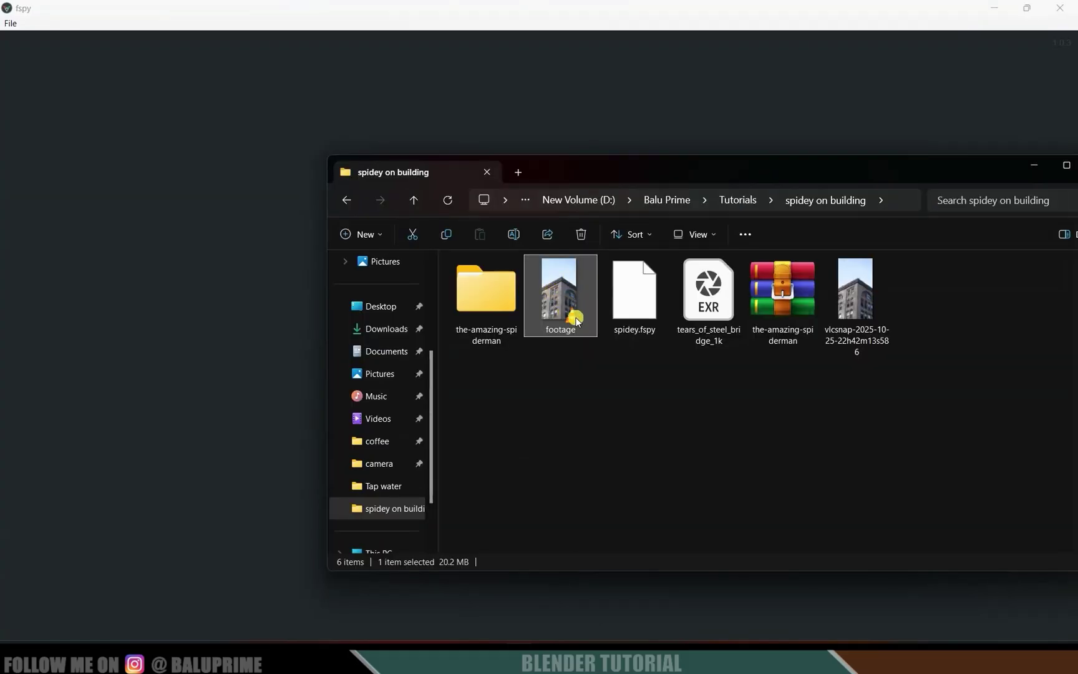
- Play the footage in VLC, pause at its first frame, close VLC and select the snapshot image
double_click(577, 320)
key("space")
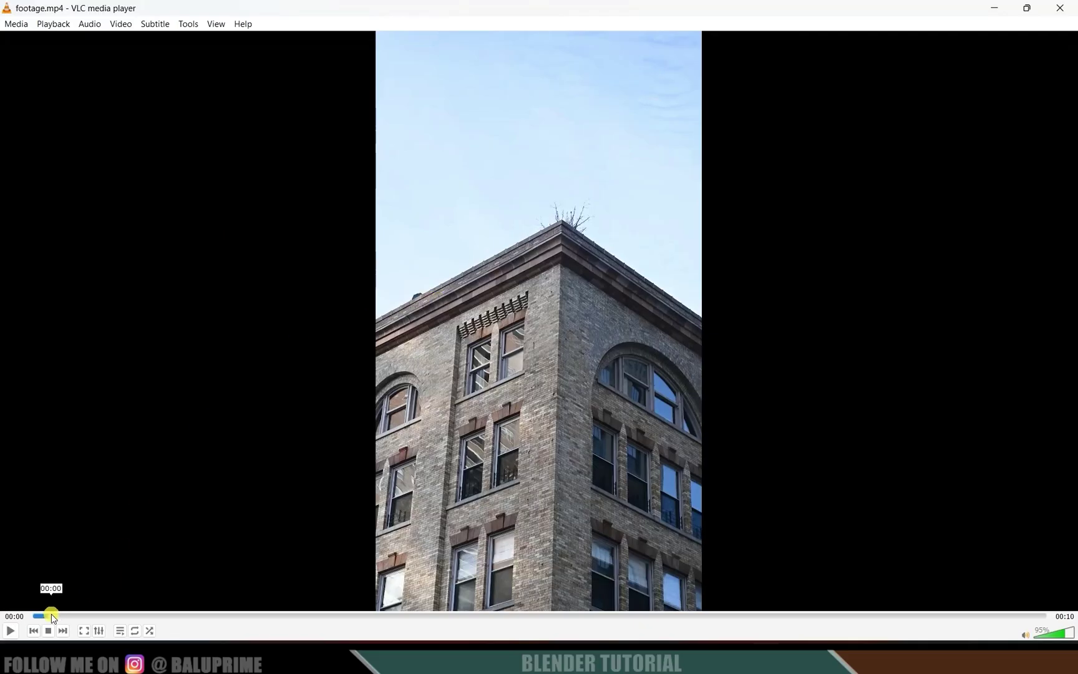
left_click_drag(48, 616, 33, 618)
left_click(120, 24)
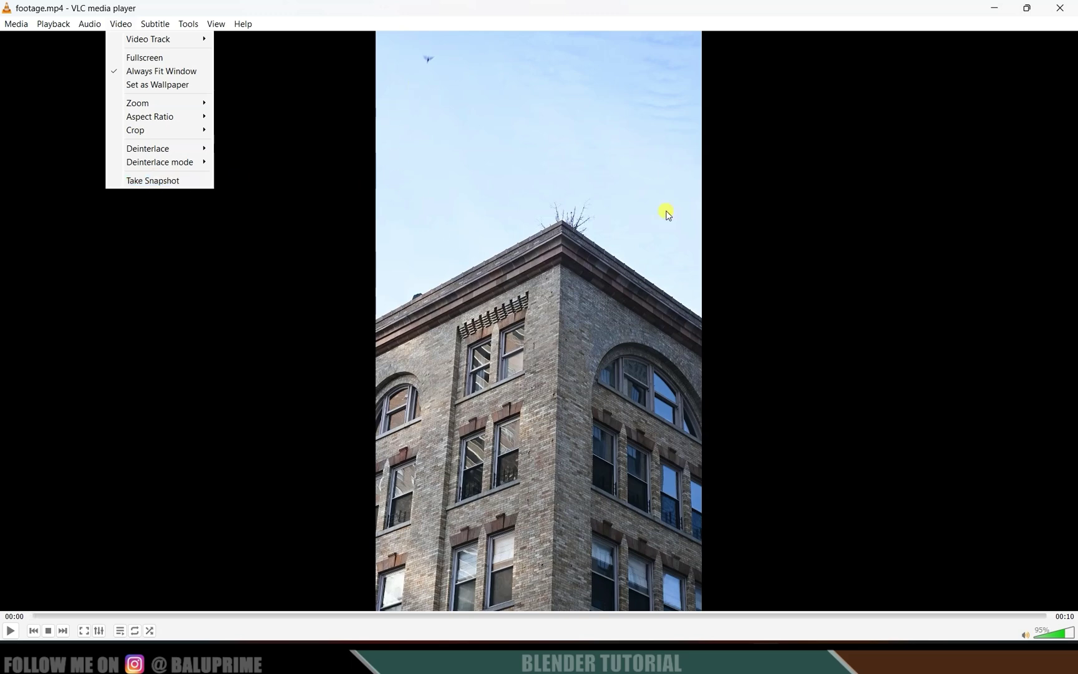
left_click(1059, 9)
left_click(1060, 9)
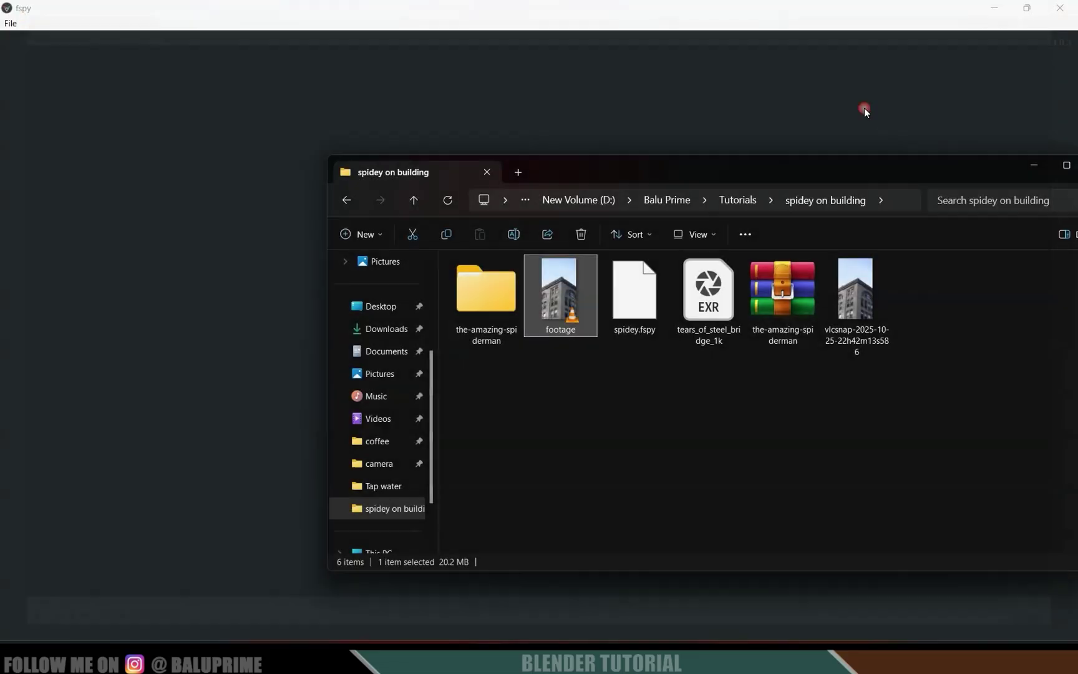
left_click_drag(926, 168, 944, 250)
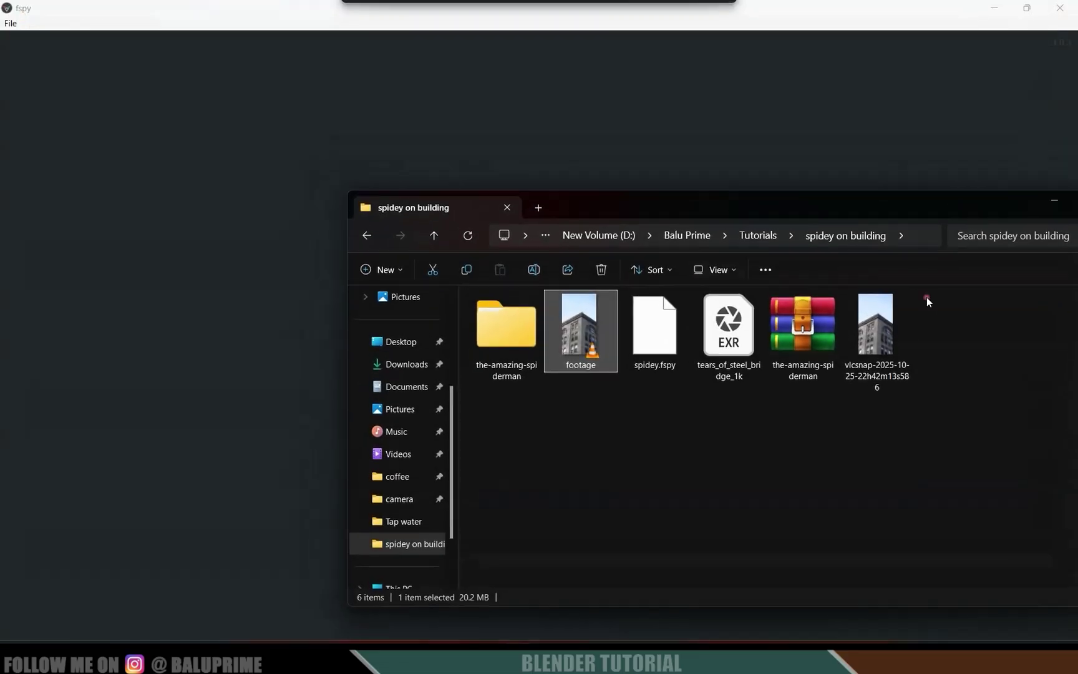
left_click(891, 338)
- Load the vlcsnap snapshot into fSpy and set Vanishing point axis 2 to z
left_click_drag(875, 373, 234, 365)
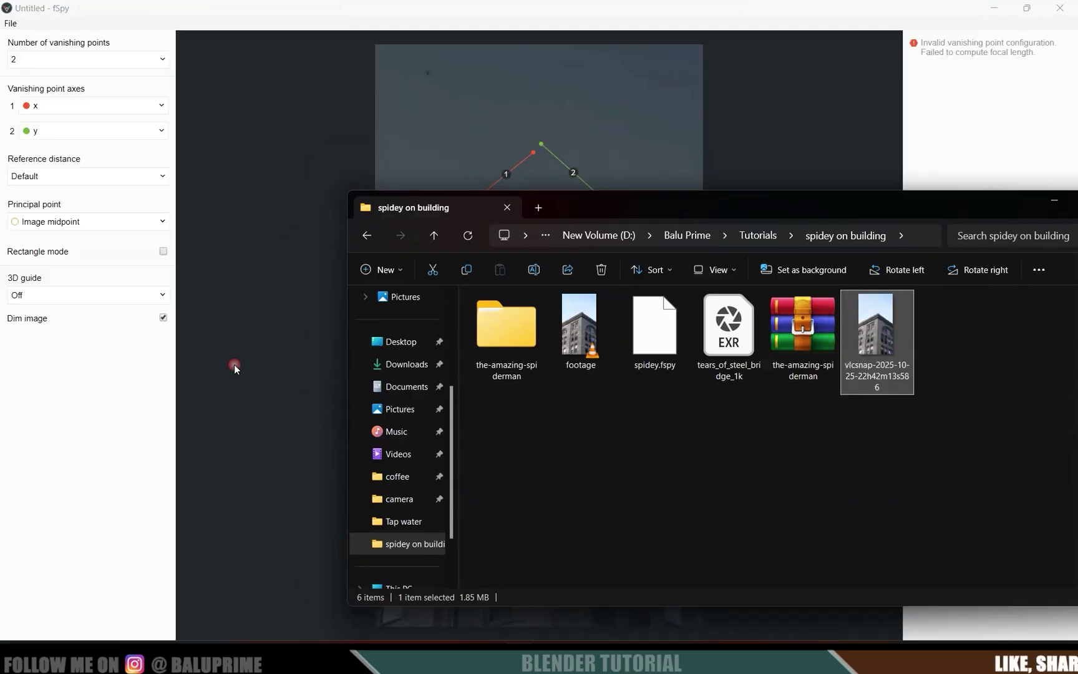
left_click(1071, 182)
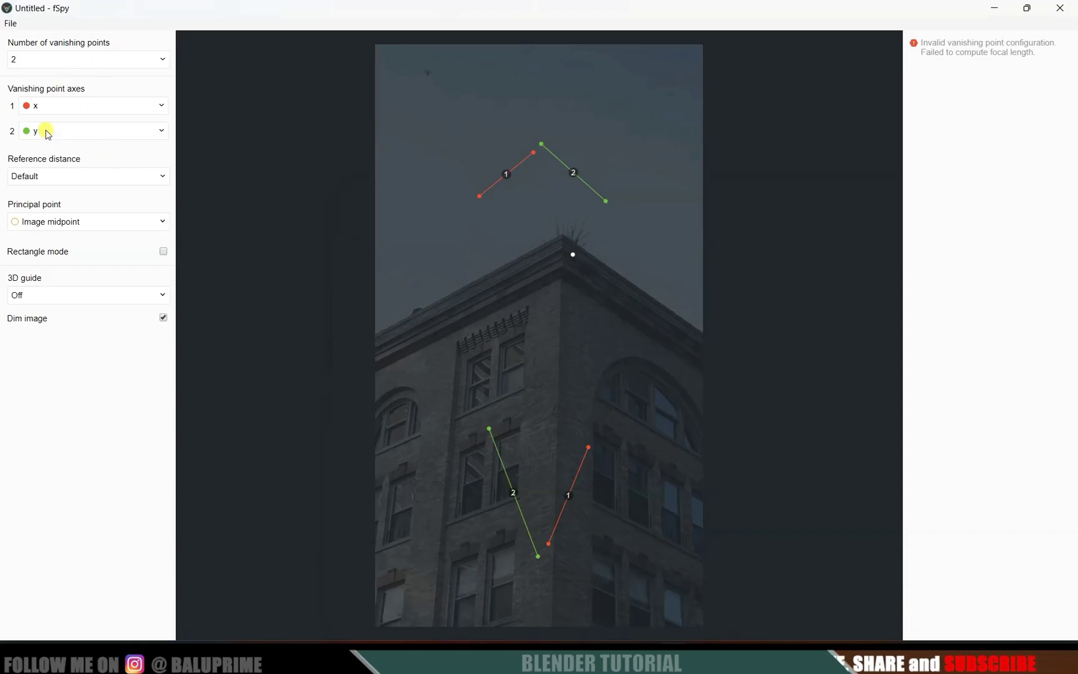
left_click(97, 135)
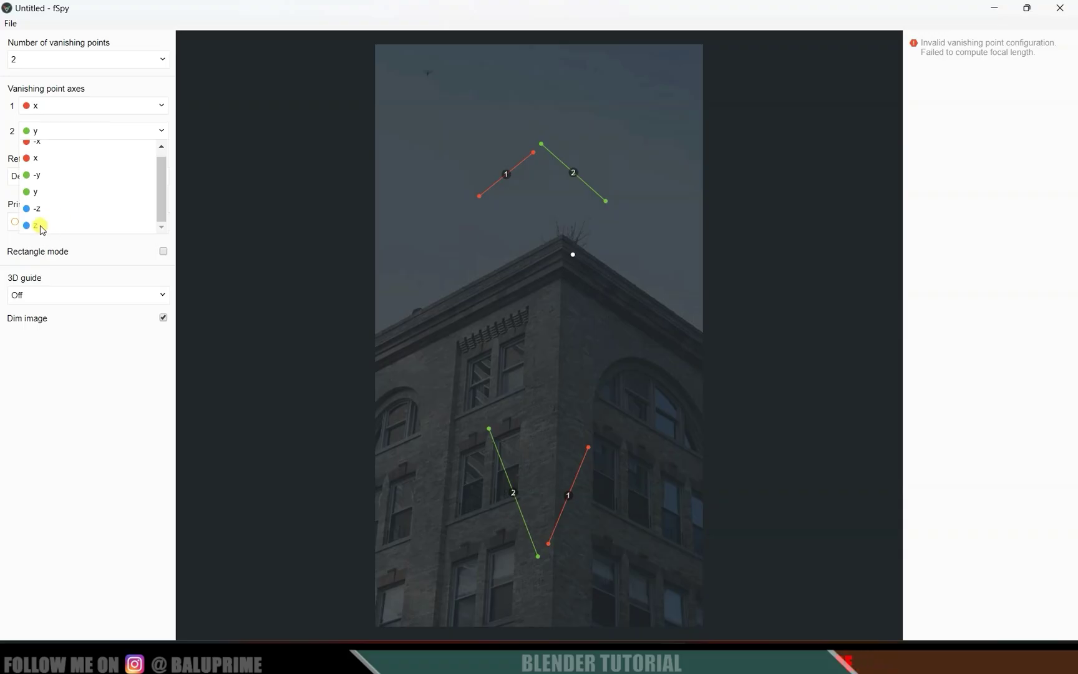
left_click(70, 226)
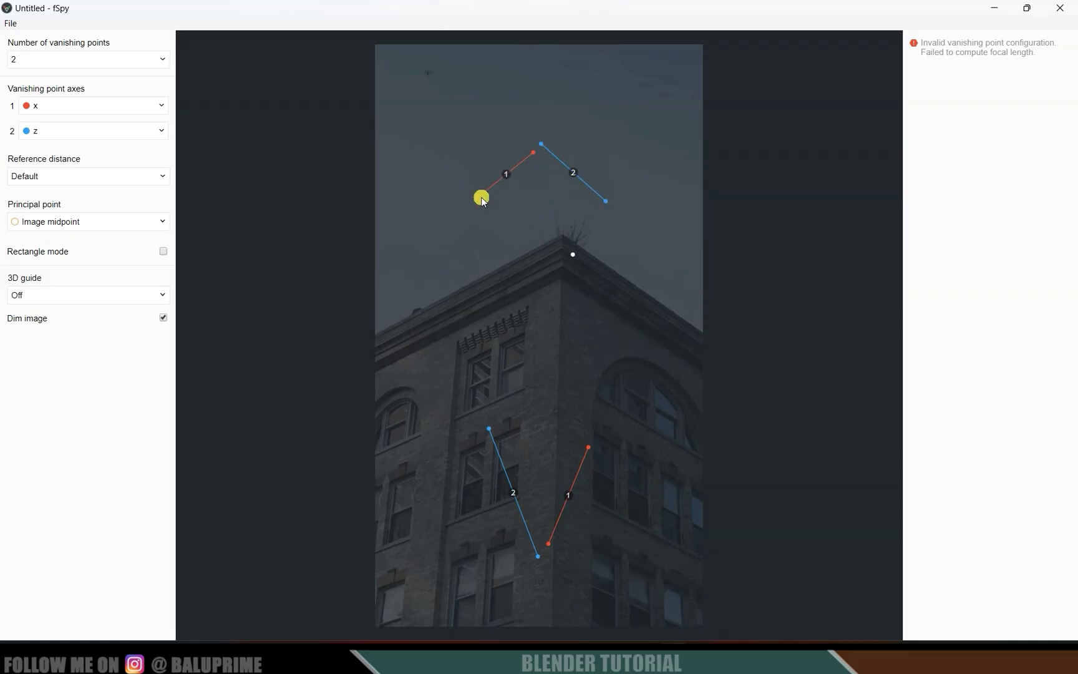
- Align both red x-axis lines with the building's horizontal edges and window ledges
left_click_drag(377, 283, 368, 329)
left_click_drag(535, 157, 529, 262)
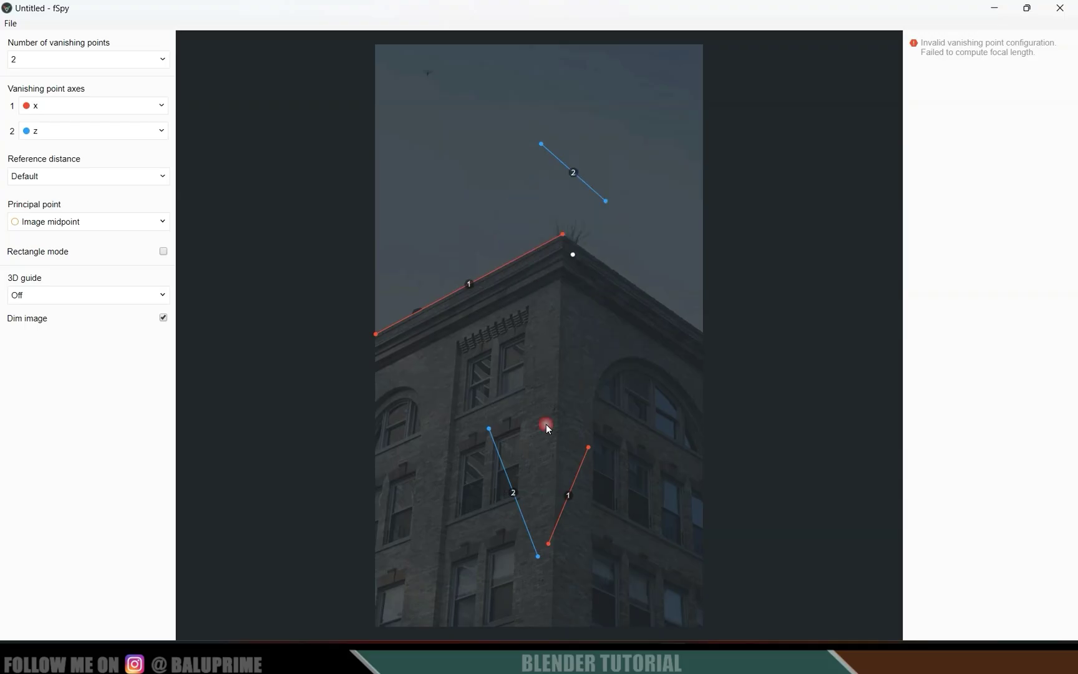
left_click_drag(553, 541, 374, 565)
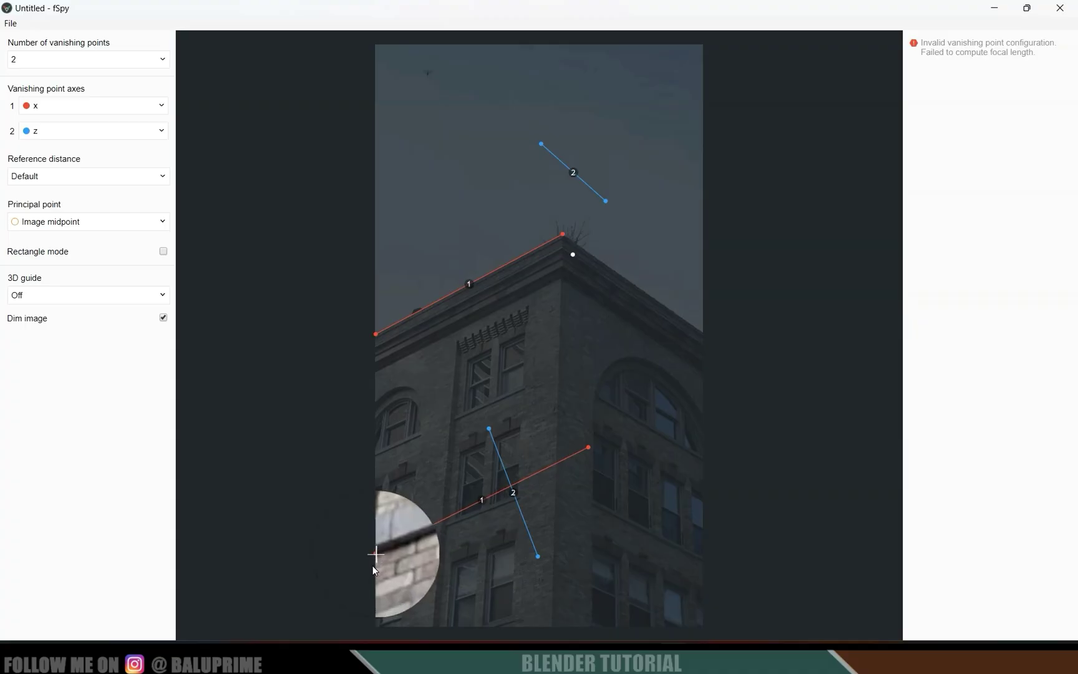
left_click_drag(590, 450, 499, 504)
- Align both blue z-axis lines with the building's vertical corners
left_click(468, 287)
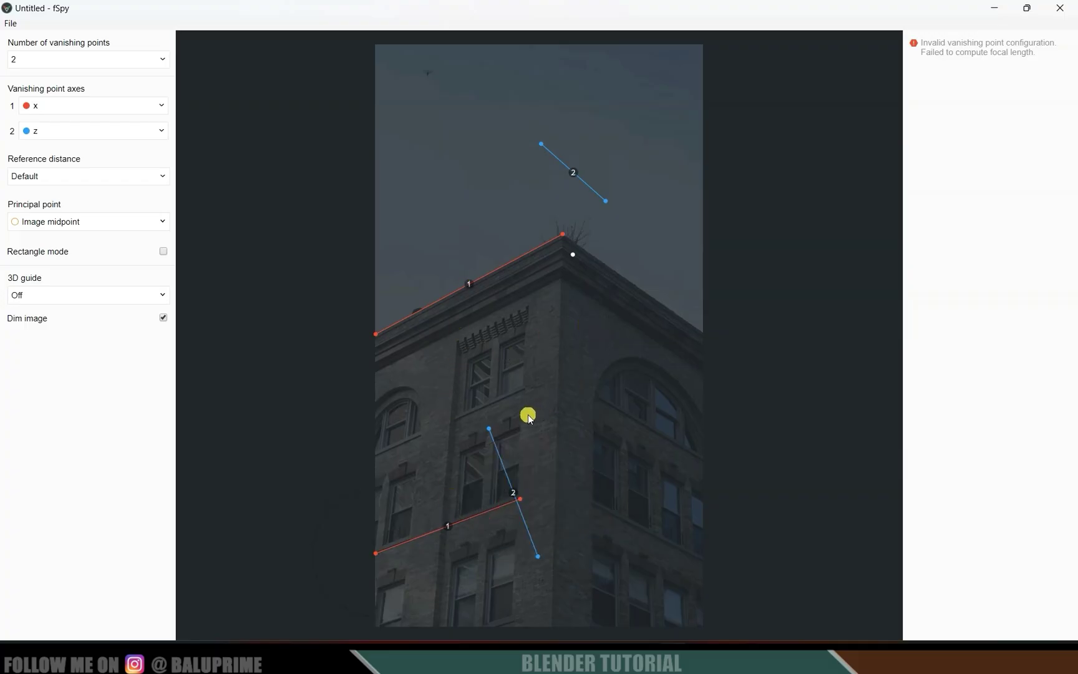
left_click_drag(490, 436, 457, 342)
left_click_drag(537, 557, 440, 615)
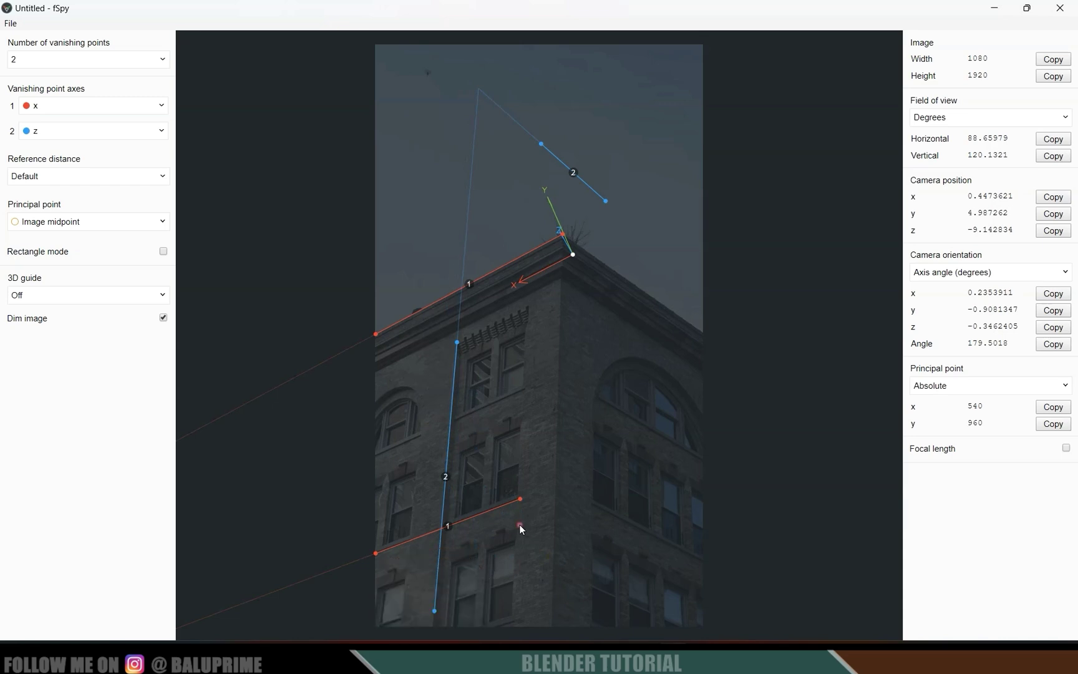
left_click_drag(606, 200, 535, 599)
left_click_drag(542, 145, 559, 192)
left_click(603, 319)
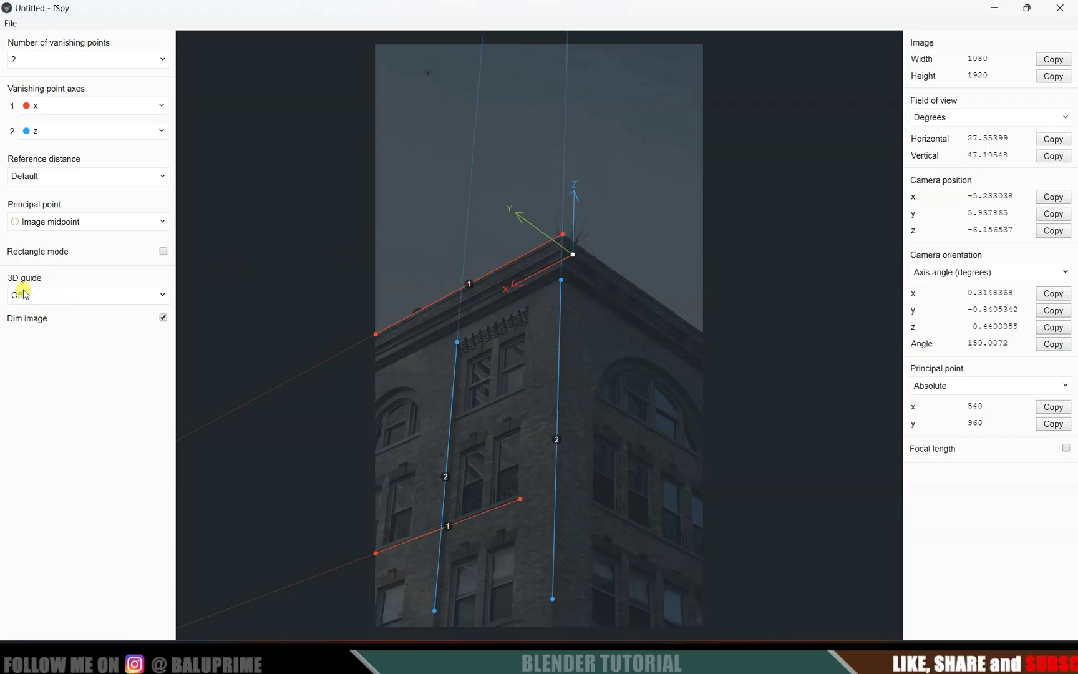
- Show an xy grid floor guide and move the origin down the building corner
left_click(63, 298)
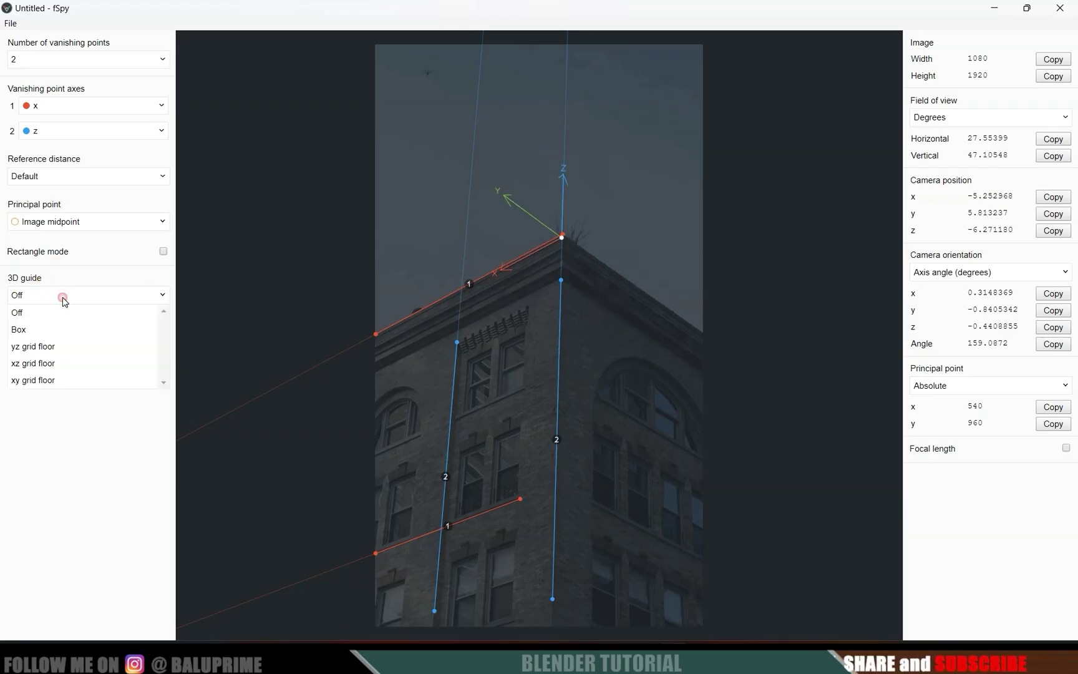
left_click(37, 381)
left_click_drag(556, 240, 559, 300)
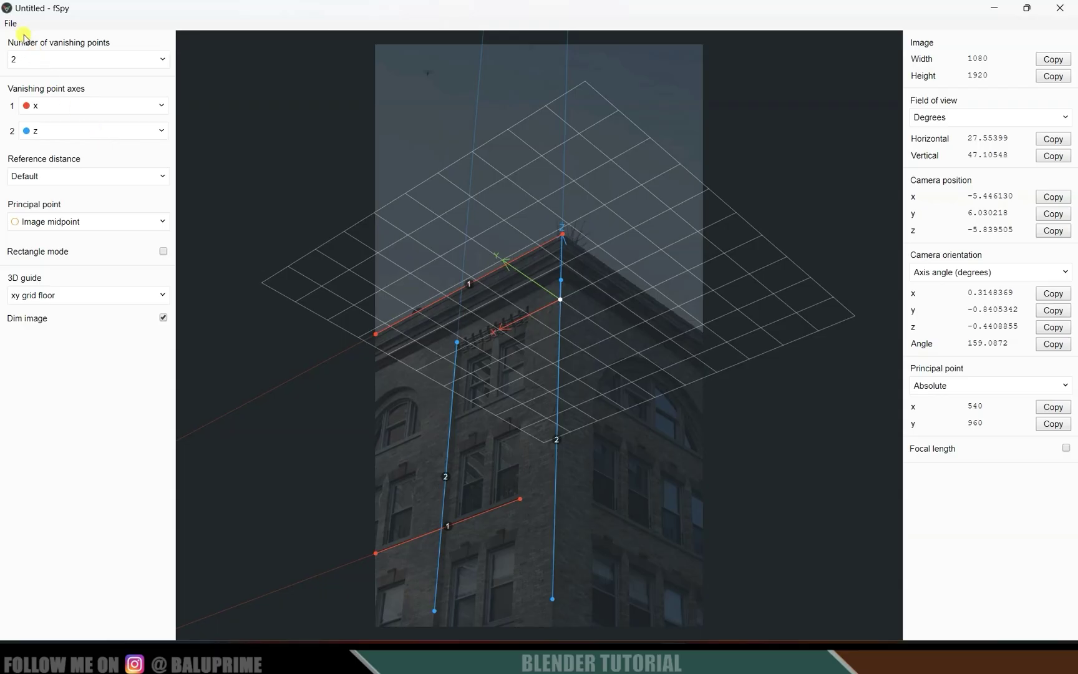
- Save the fSpy project as spidey
left_click(10, 23)
left_click(30, 123)
type("spidey")
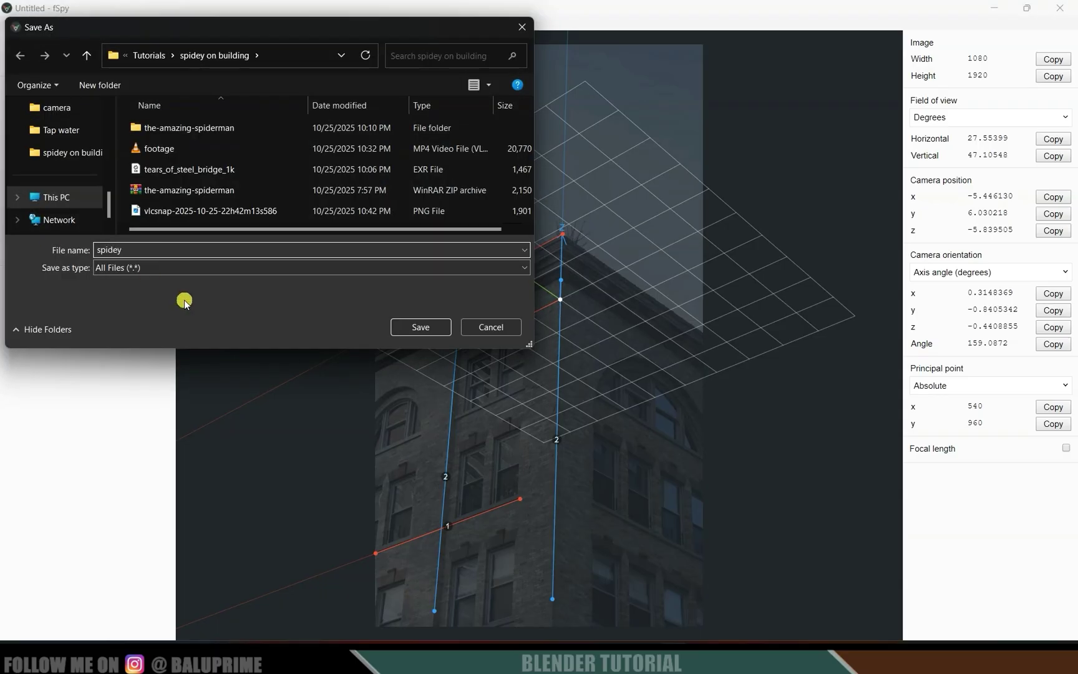
left_click(414, 326)
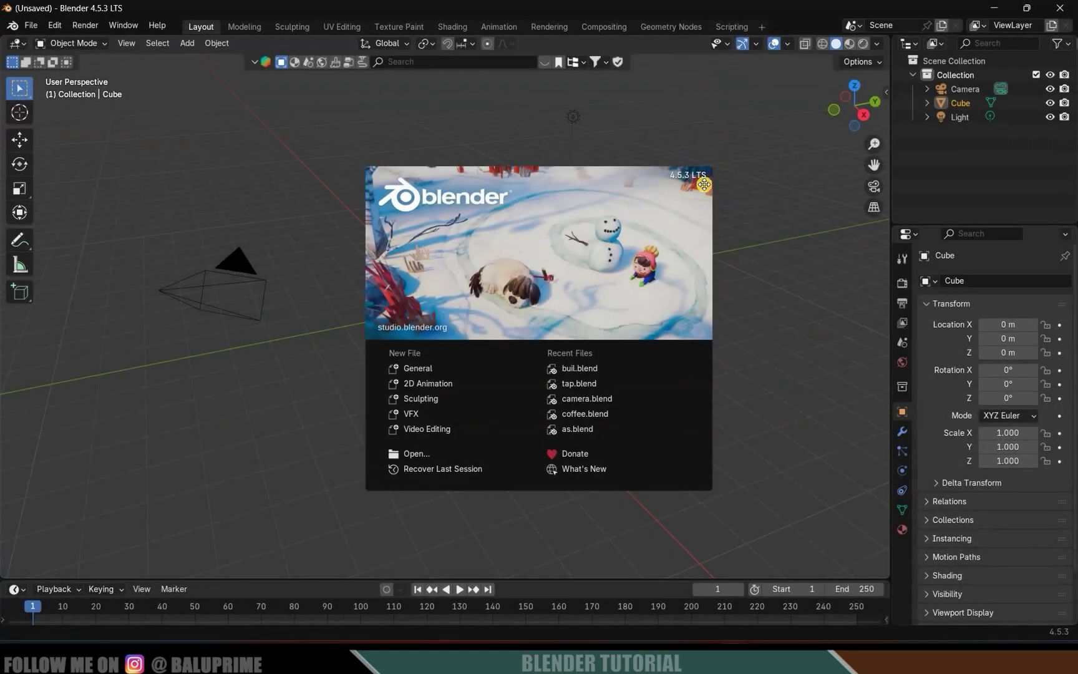
- Close the splash screen and delete the default camera, cube and light
left_click(731, 185)
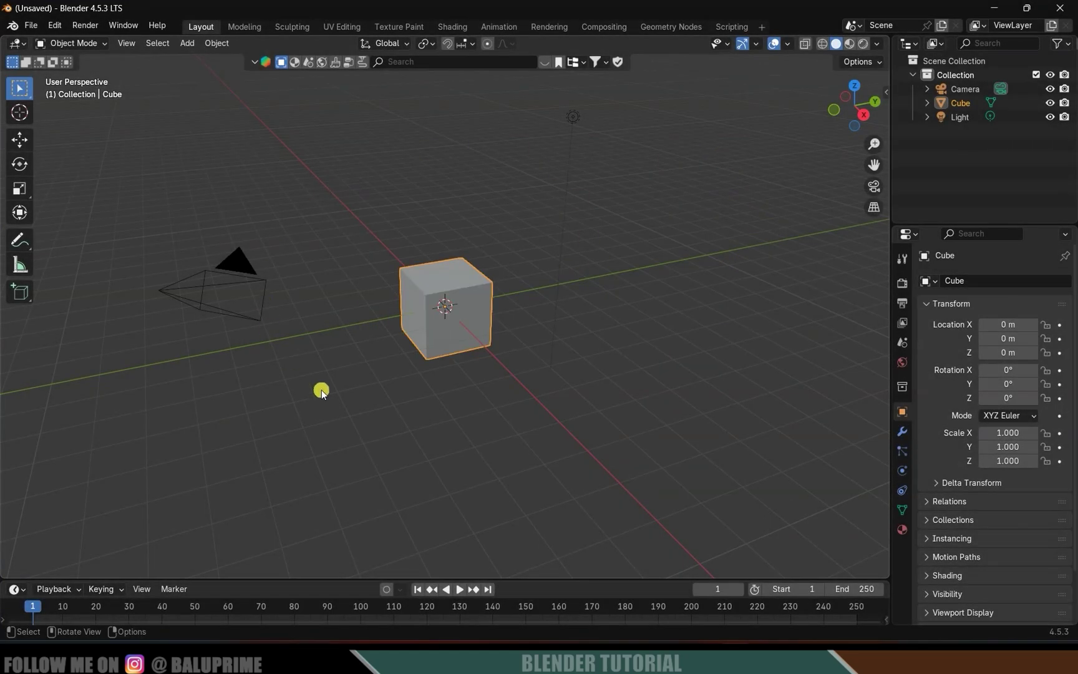
key("a")
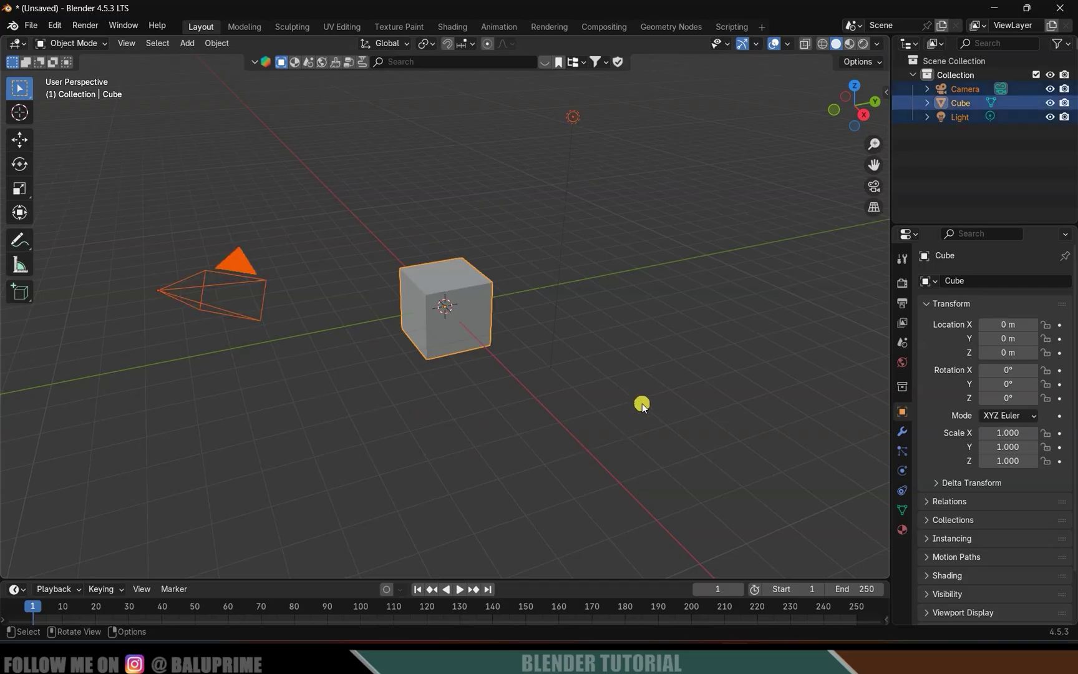
key("Delete")
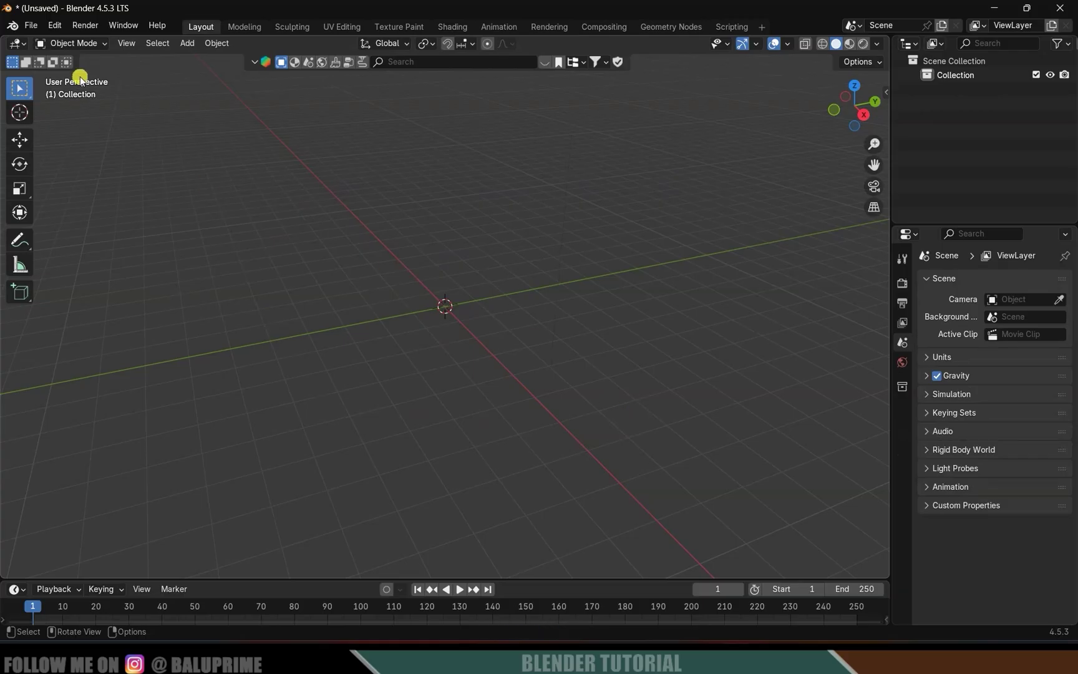
- Install the add-on from fSpy-Blender-1.0.3.zip in Preferences, save preferences and close the window
left_click(54, 25)
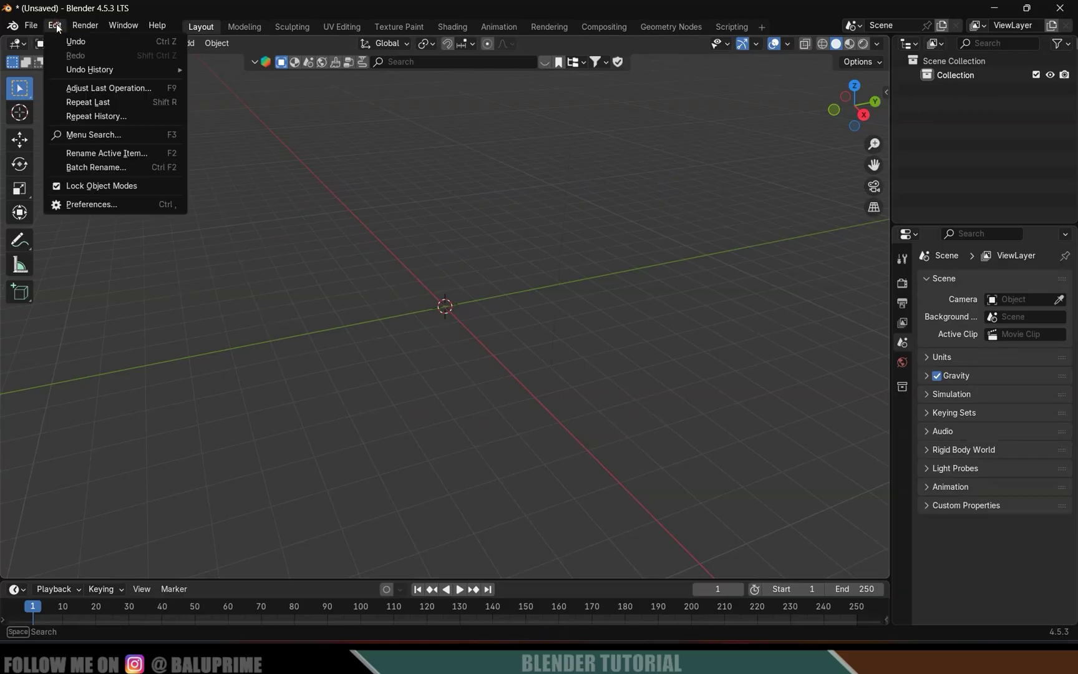
left_click(95, 211)
left_click(40, 160)
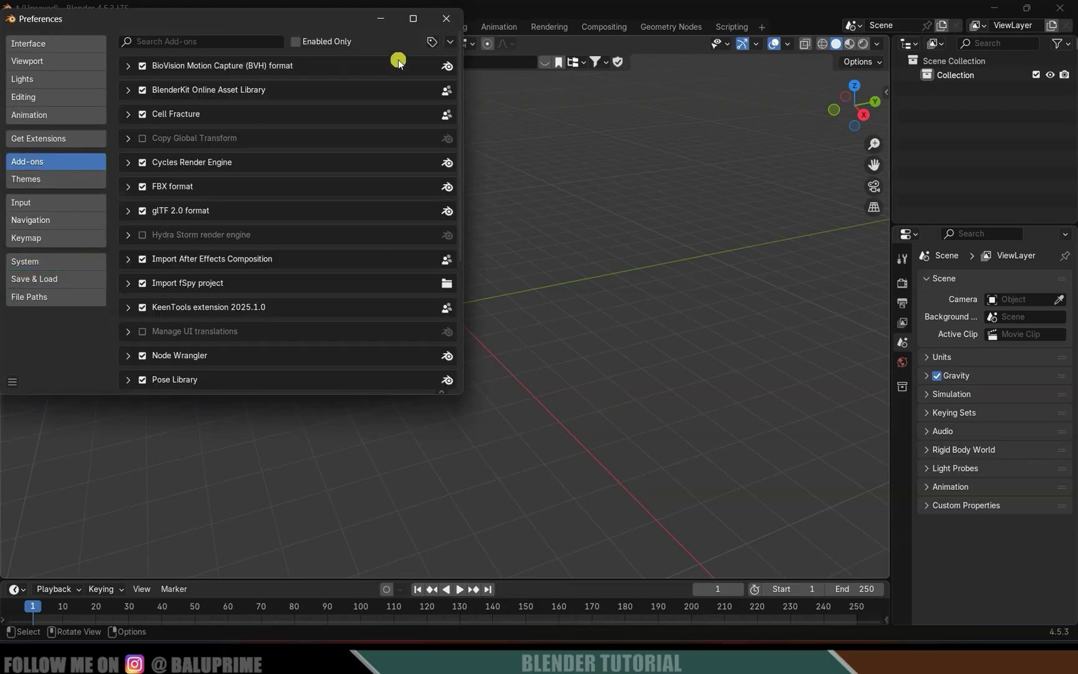
left_click(448, 43)
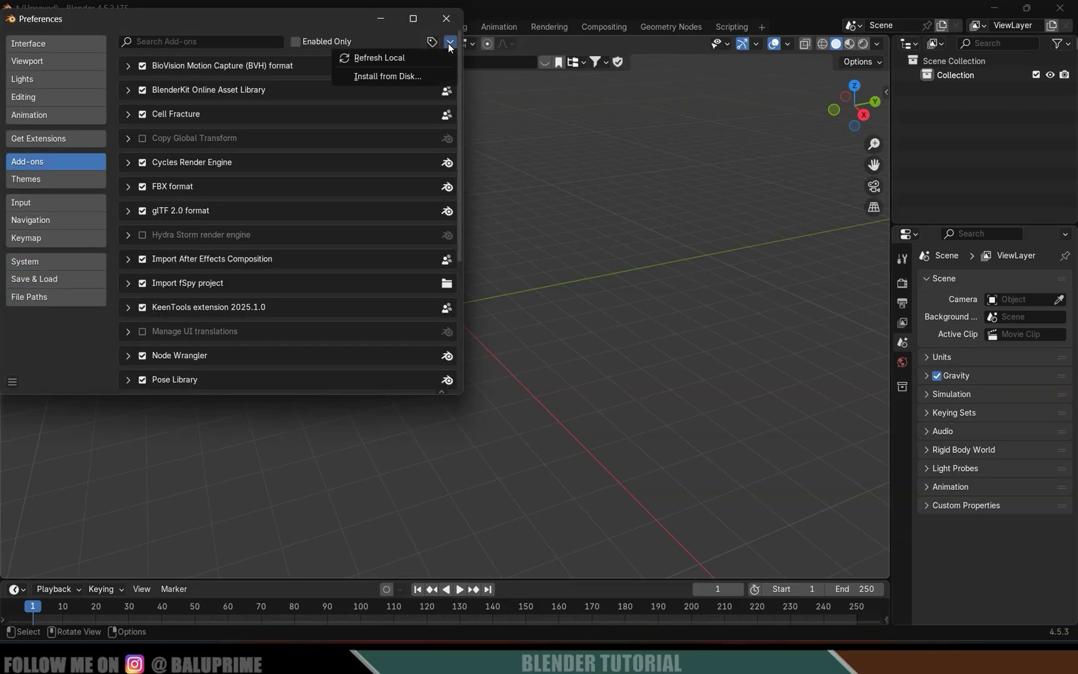
left_click(391, 76)
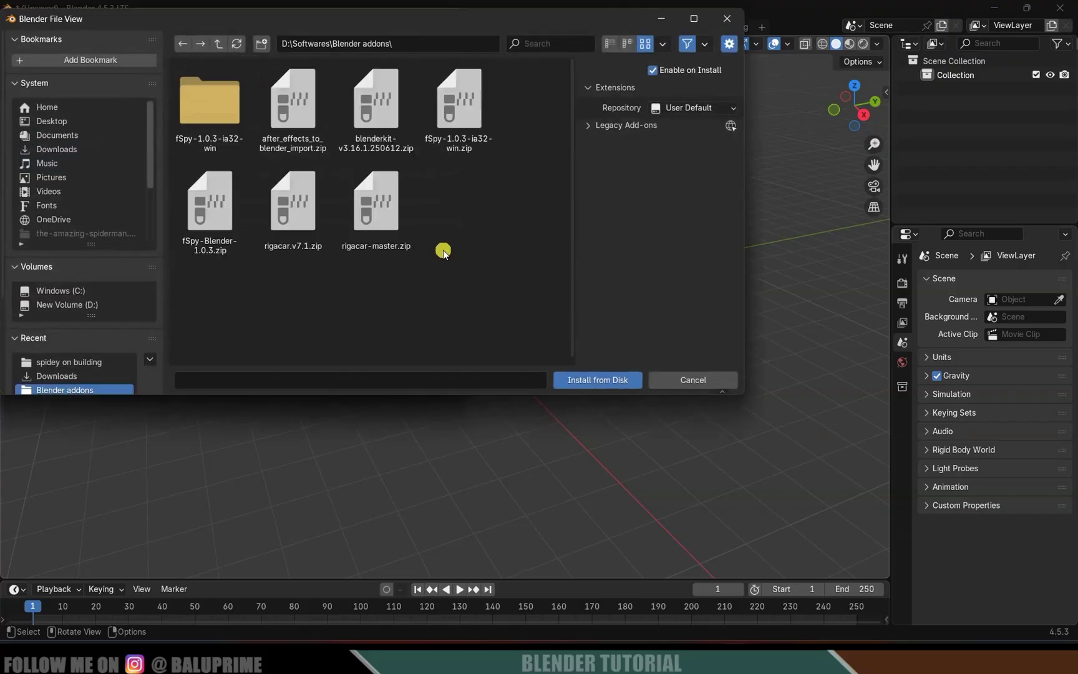
left_click(216, 245)
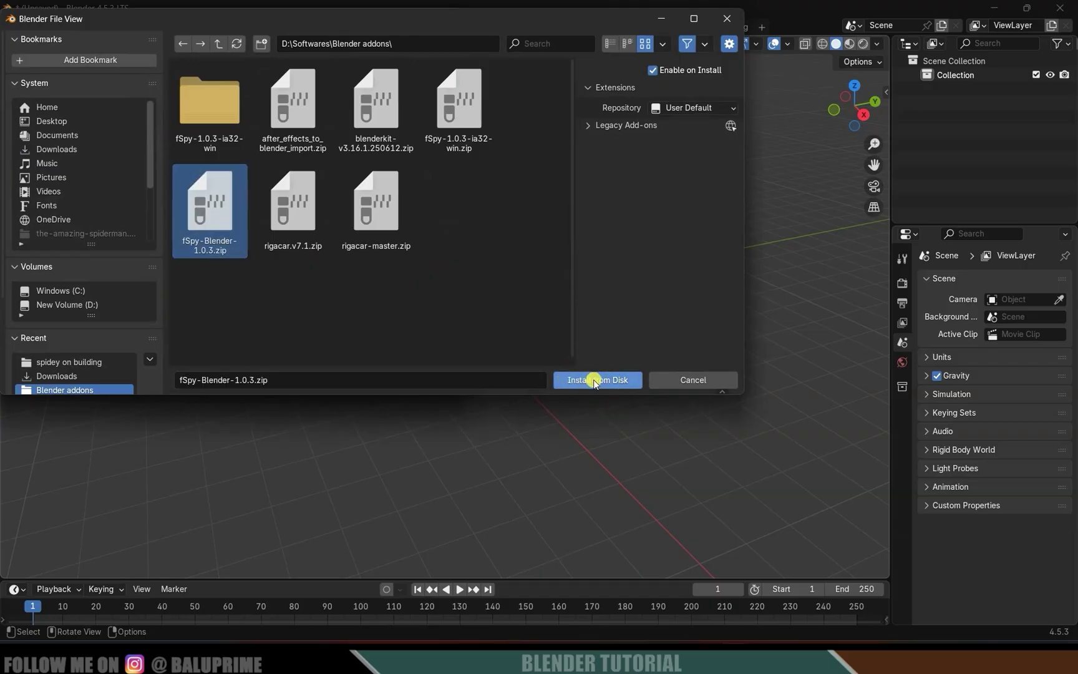
left_click(574, 378)
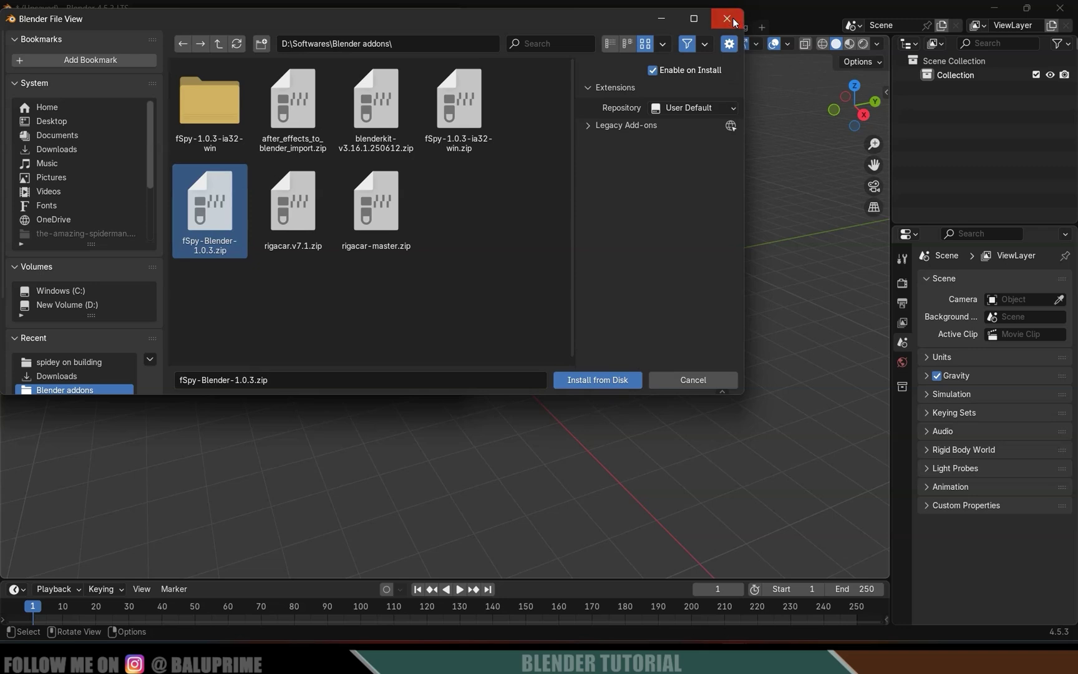
left_click(18, 376)
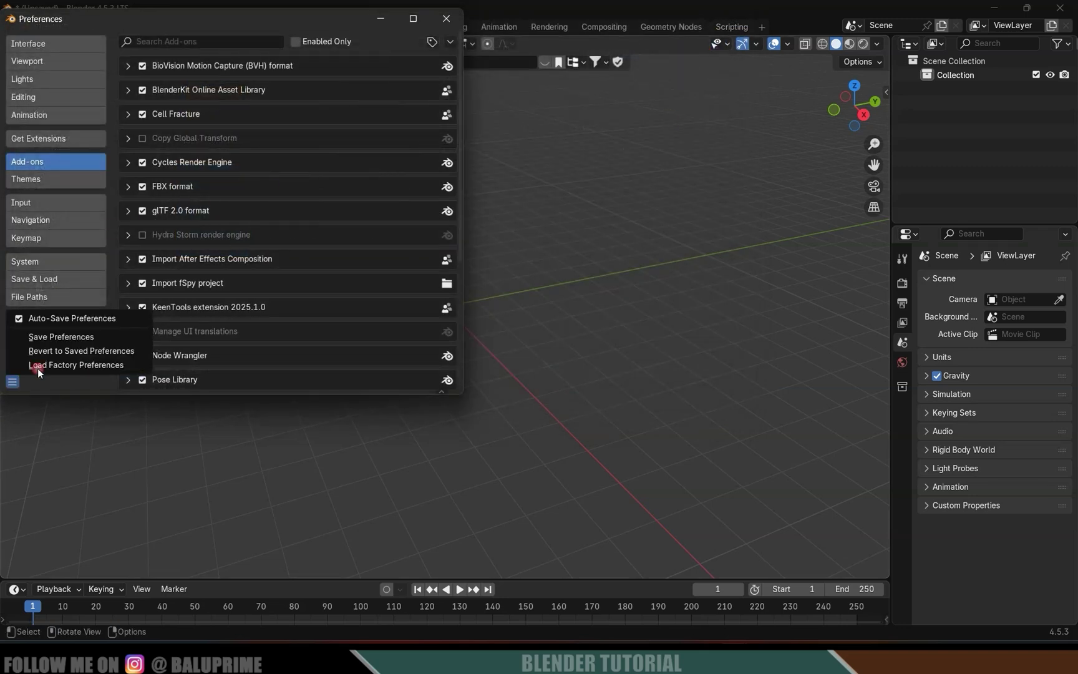
left_click(63, 337)
left_click(454, 20)
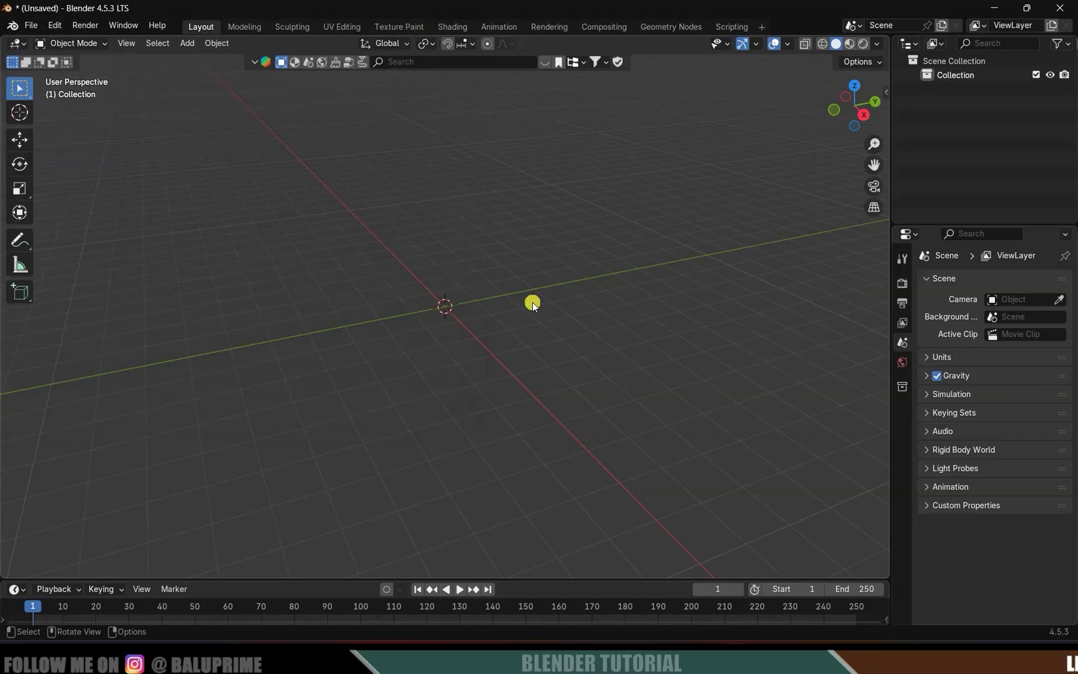
- Import spidey.fspy as a matched camera via File > Import > fSpy
left_click(34, 26)
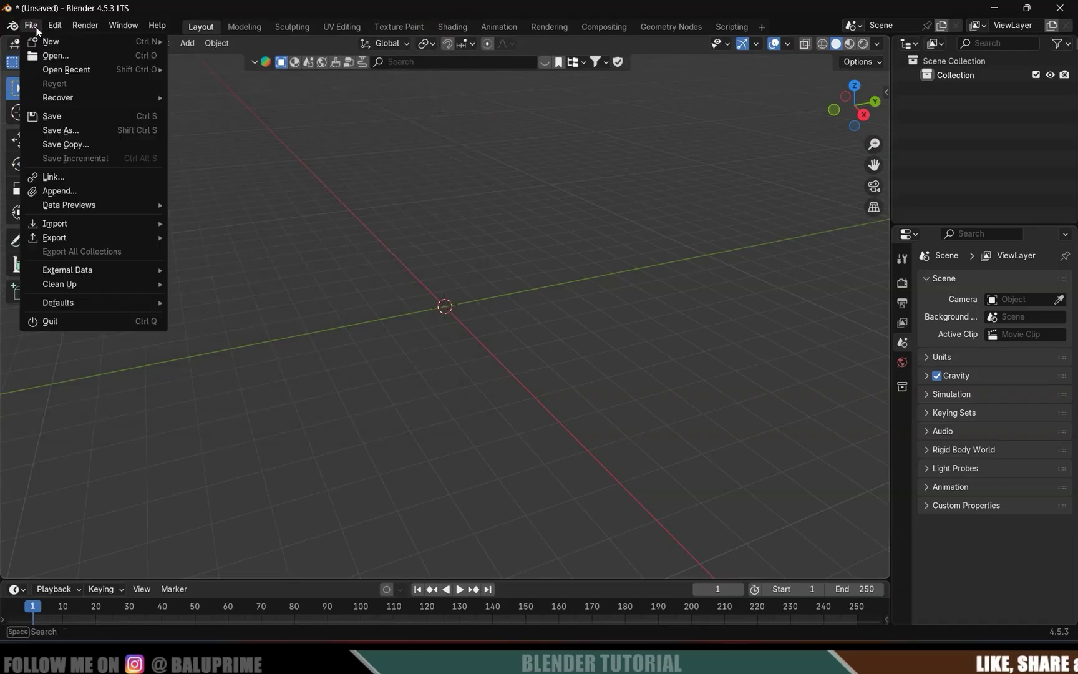
mouse_move(69, 223)
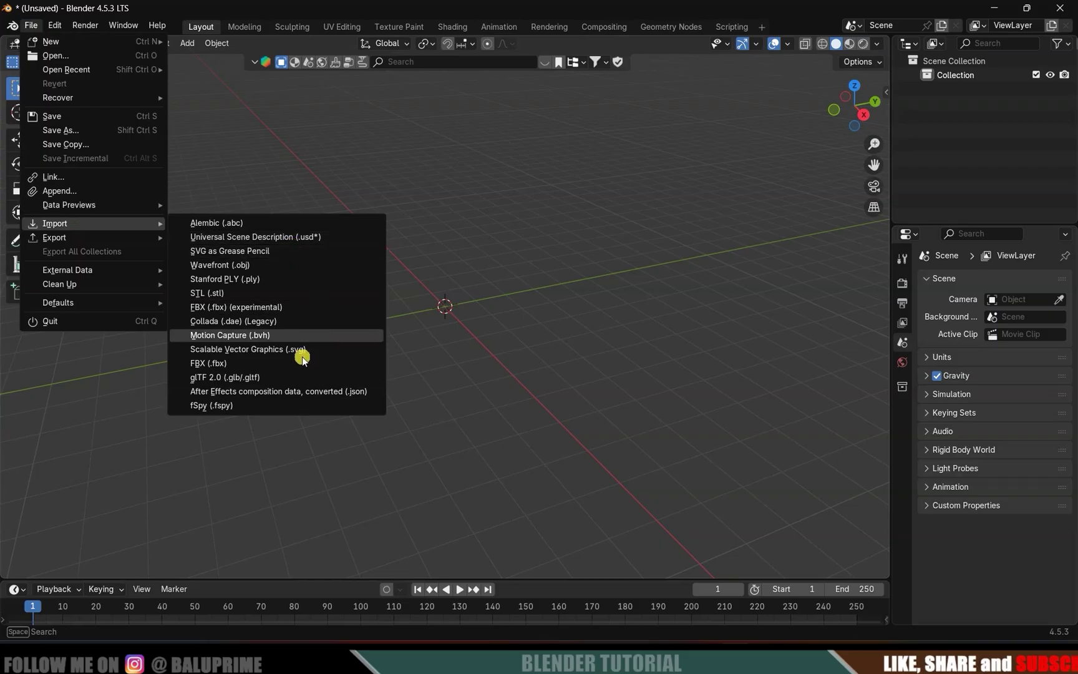
left_click(224, 406)
left_click(456, 256)
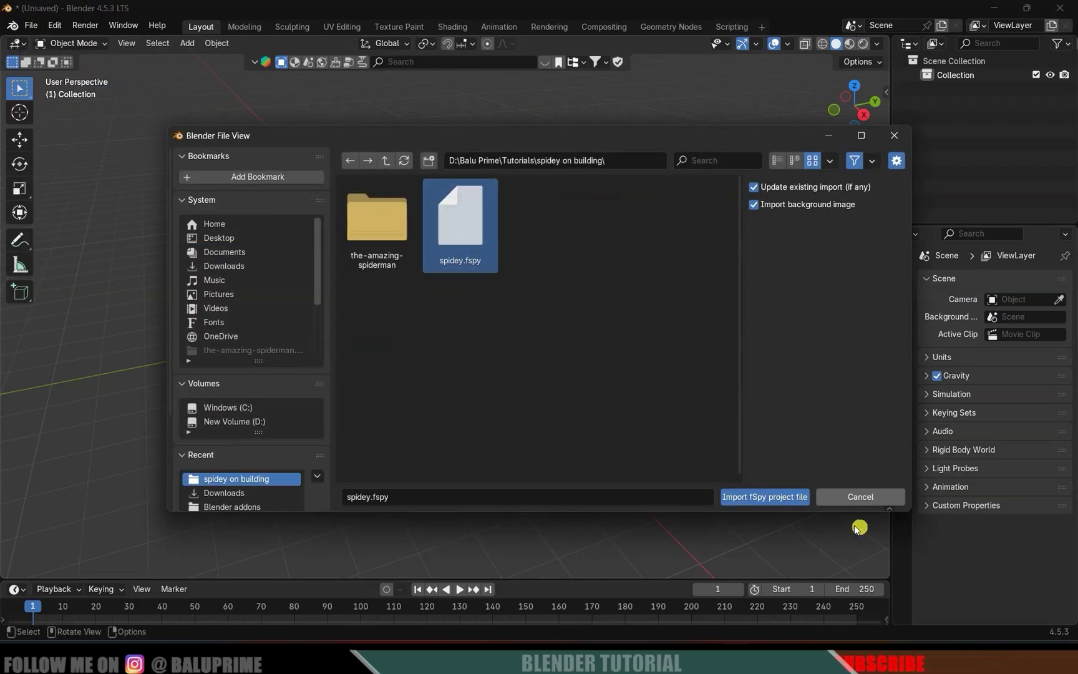
left_click(751, 499)
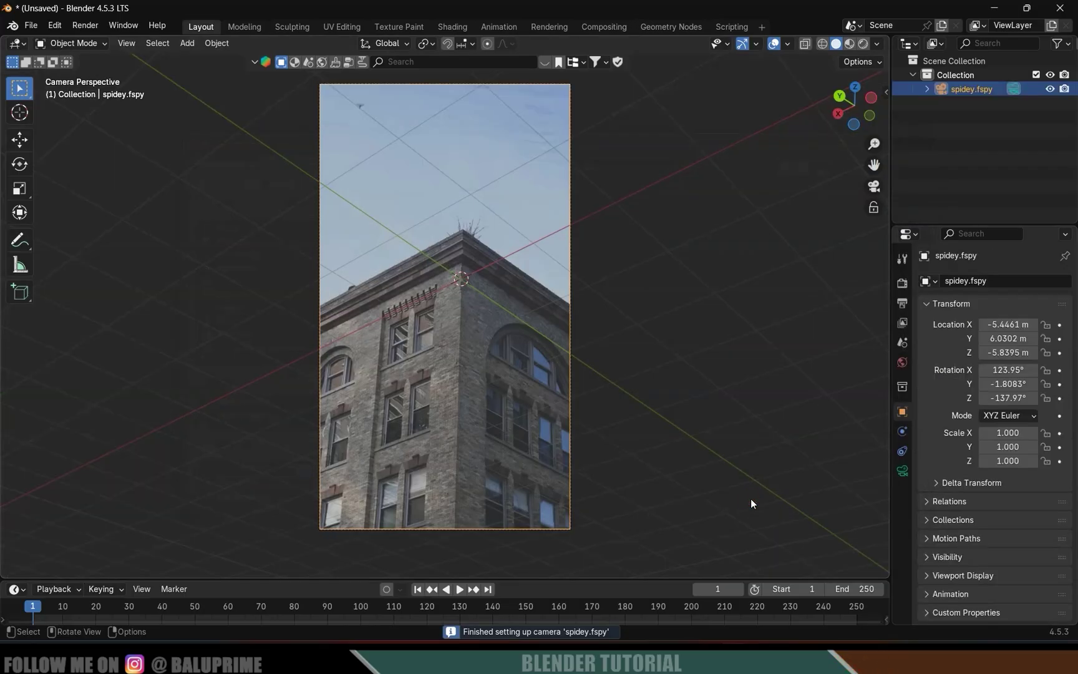
- View through the camera, expand its Background Images and switch the source to Movie Clip
middle_click_drag(569, 85, 569, 315)
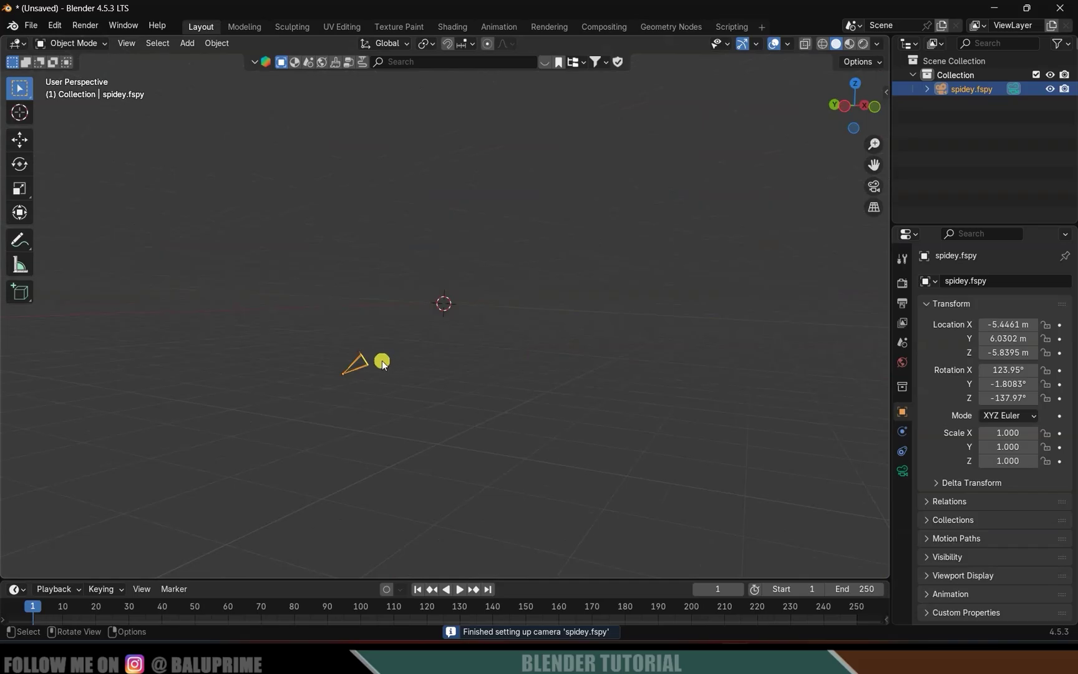
key("KP_0")
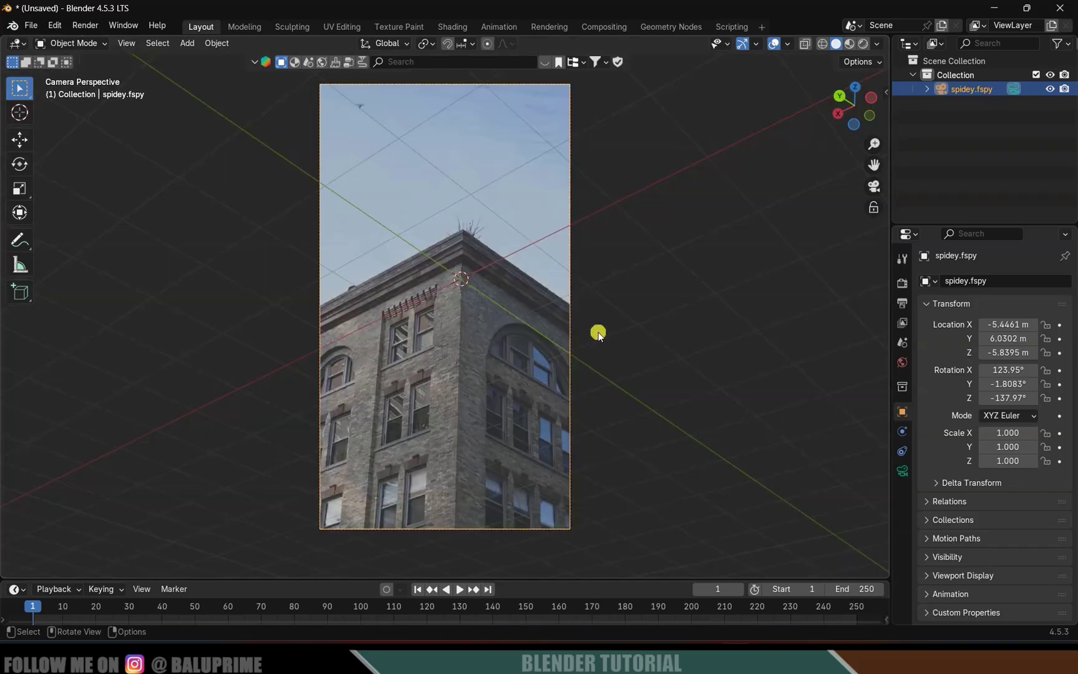
left_click(902, 471)
left_click(927, 511)
scroll(934, 522, "down", 4)
left_click(1043, 478)
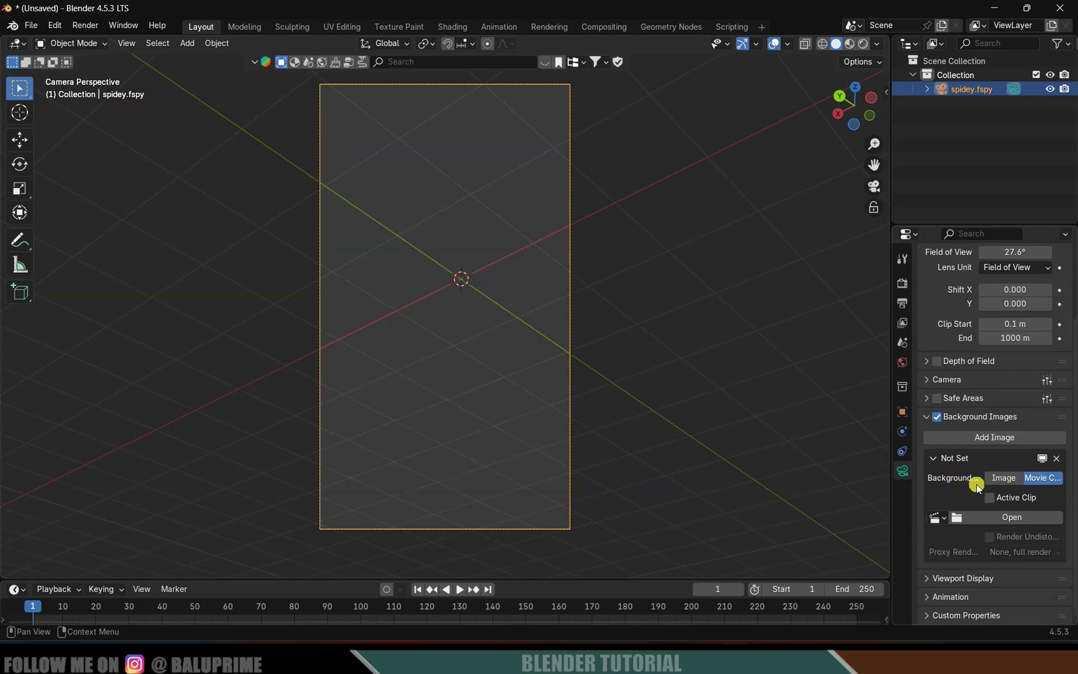
- Load footage.mp4 as the camera's movie-clip background and raise its opacity to 1.0
left_click(1011, 518)
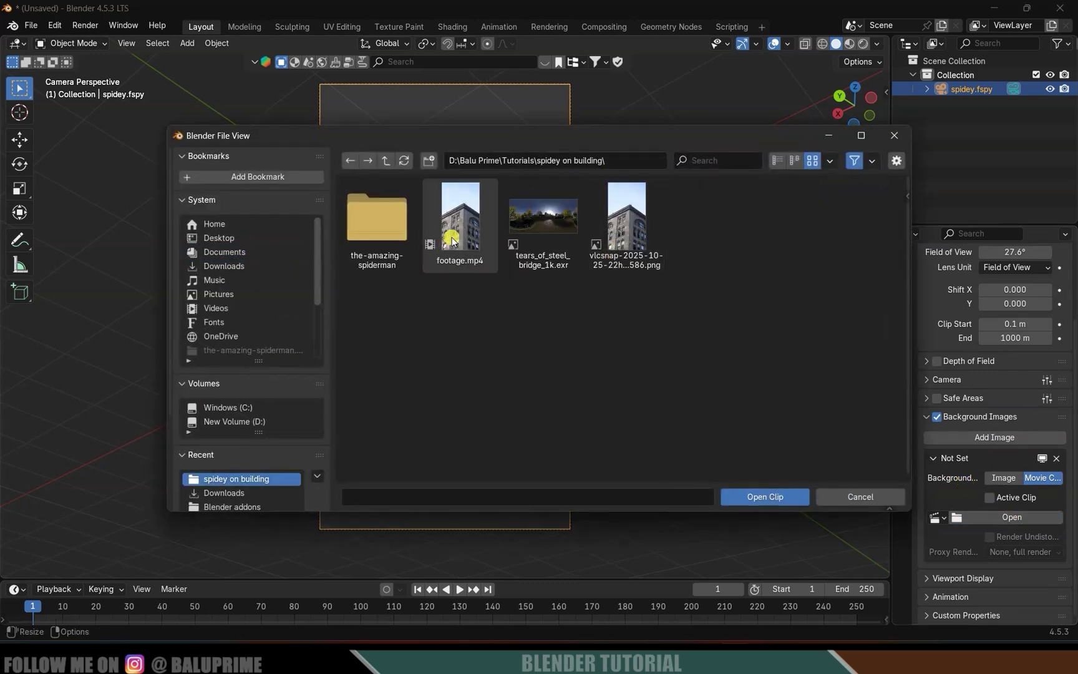
left_click(456, 226)
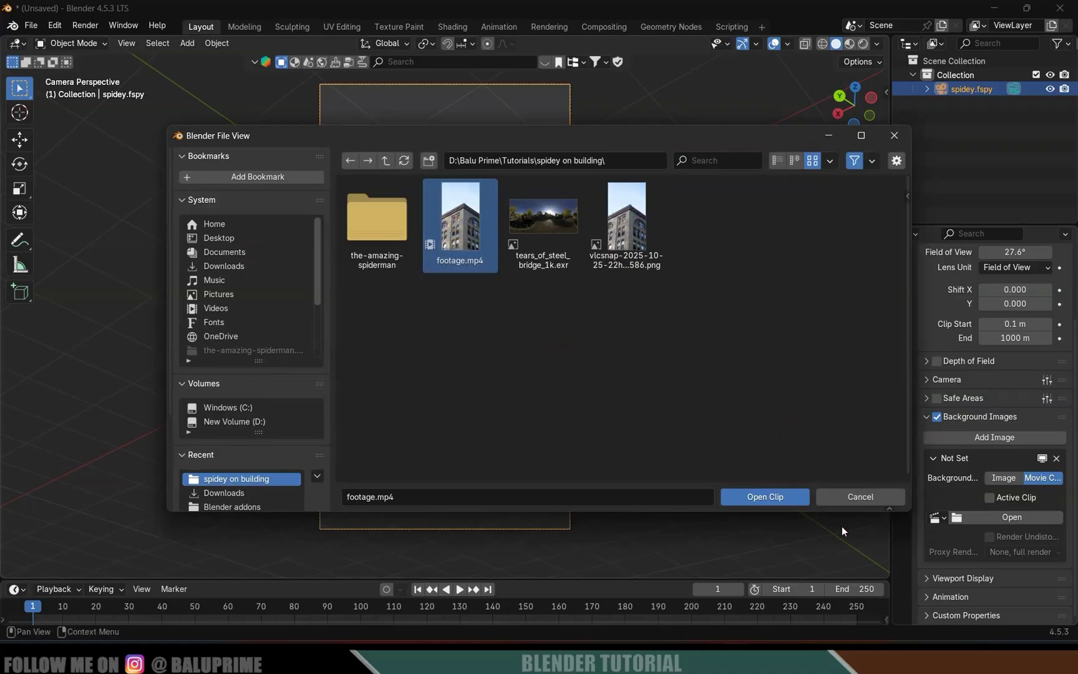
left_click(765, 496)
scroll(940, 574, "down", 5)
left_click_drag(993, 517, 1061, 516)
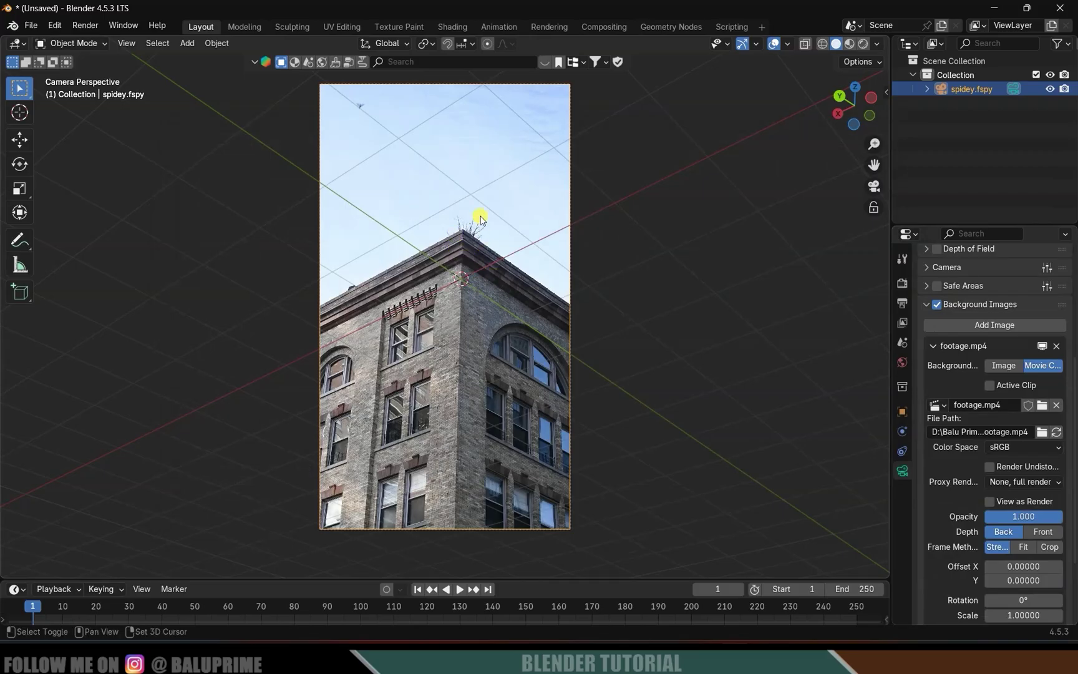
key("shift+a")
left_click(486, 234)
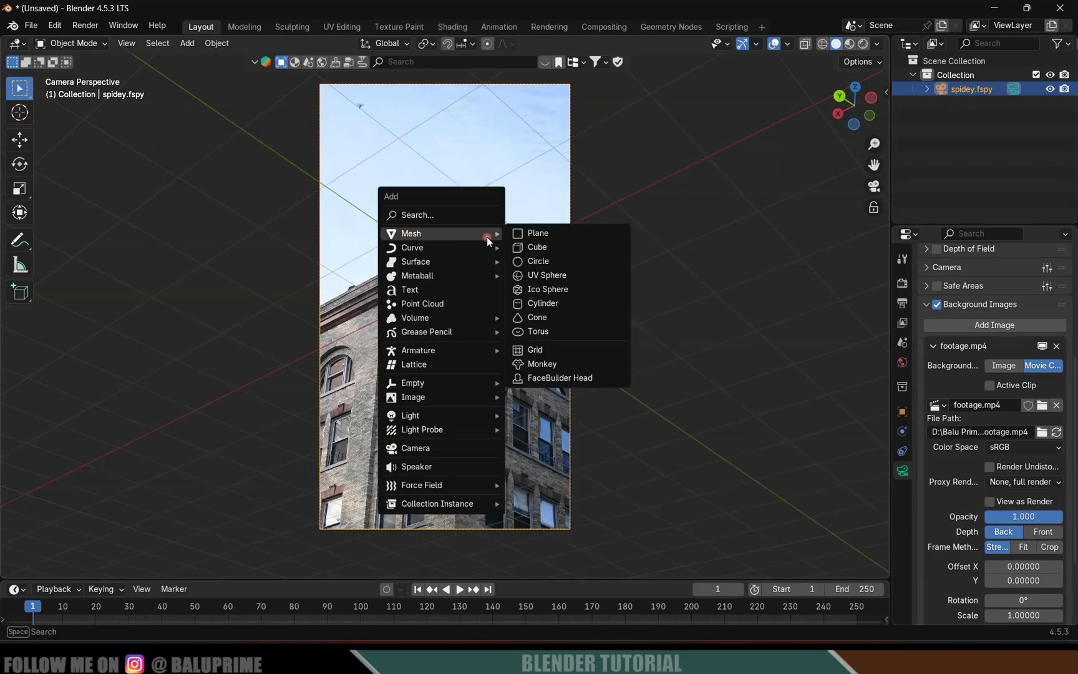
- Add a cube, turn on X-ray, and scale the cube down
left_click(559, 246)
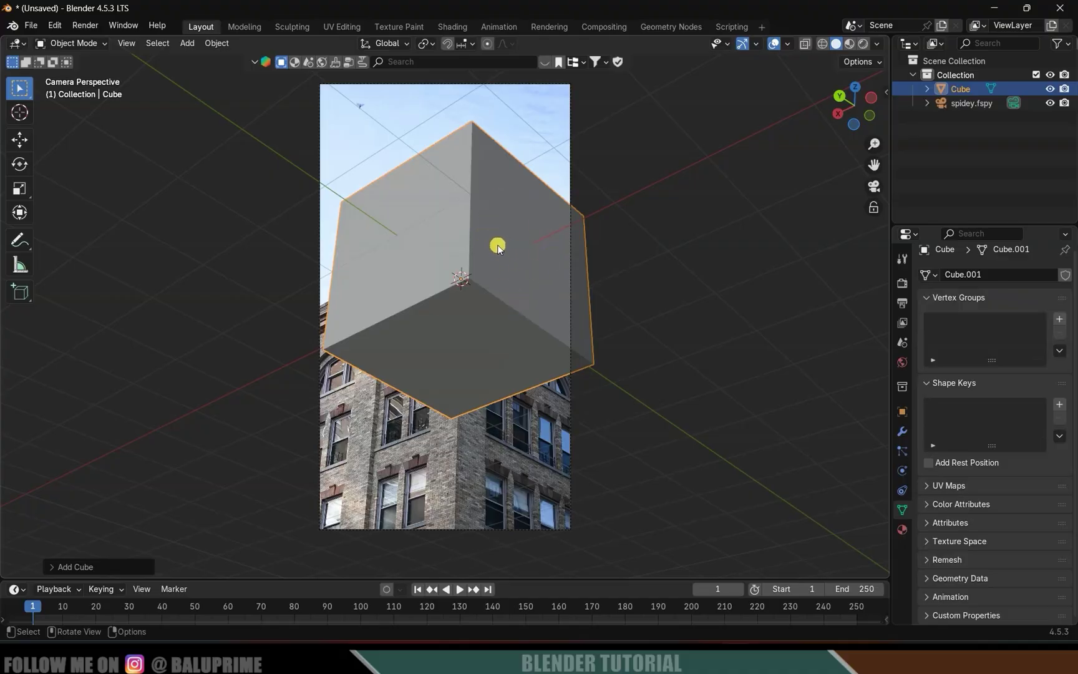
left_click(802, 42)
key("s")
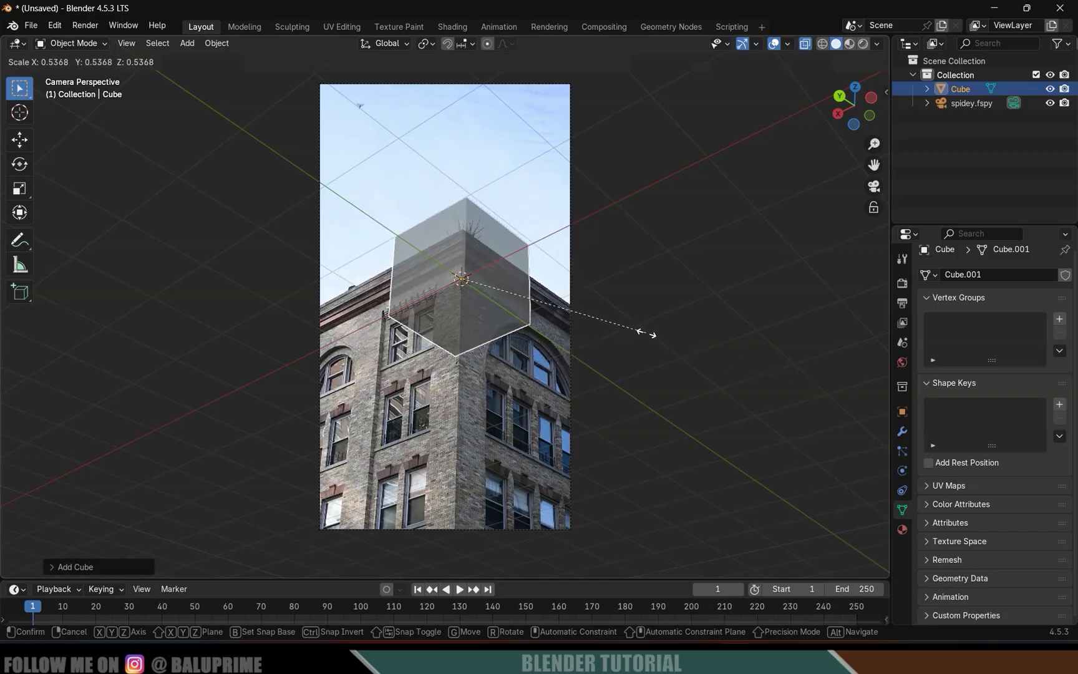
left_click(688, 350)
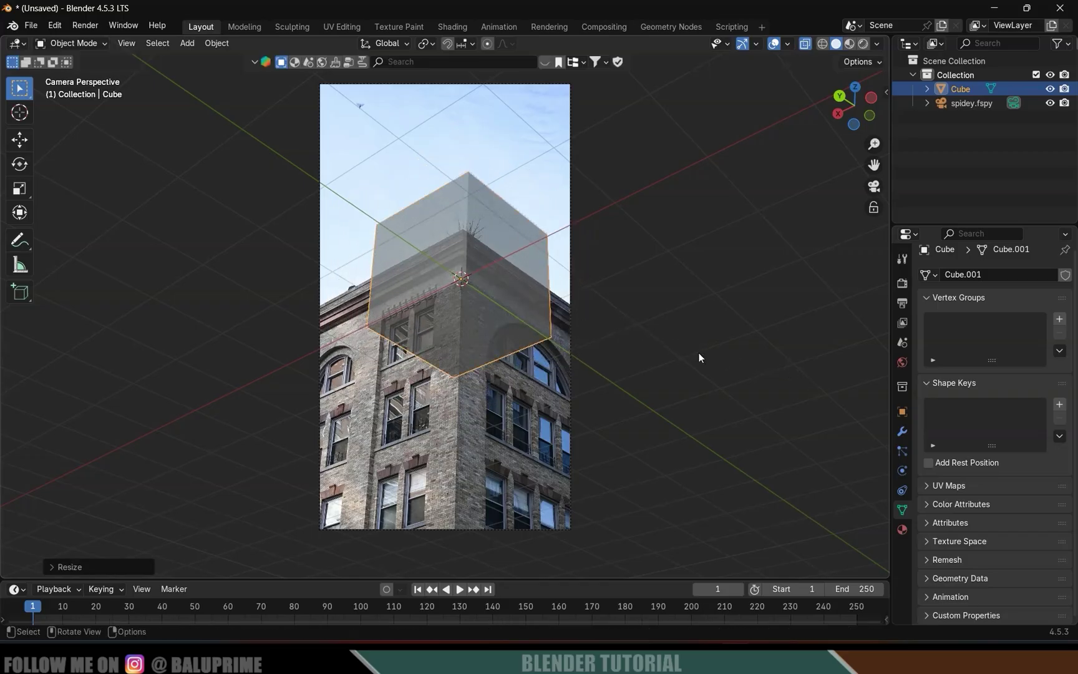
- Move the cube down and left onto the building's top corner, then enter Edit Mode
left_click(20, 139)
left_click_drag(460, 234, 448, 298)
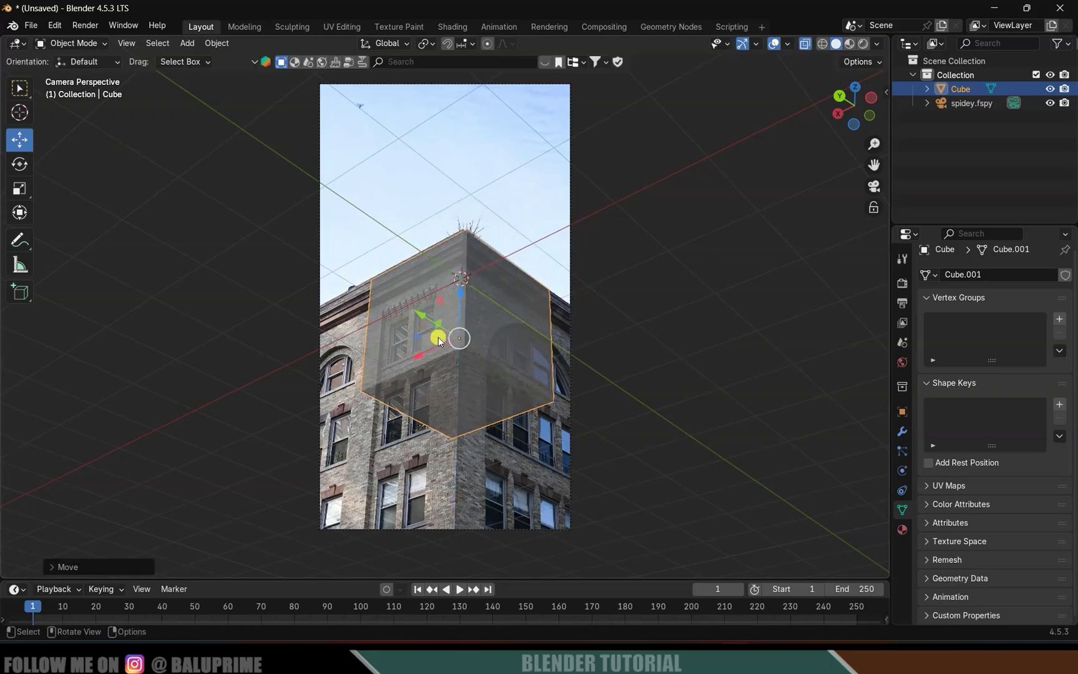
left_click_drag(418, 353, 459, 292)
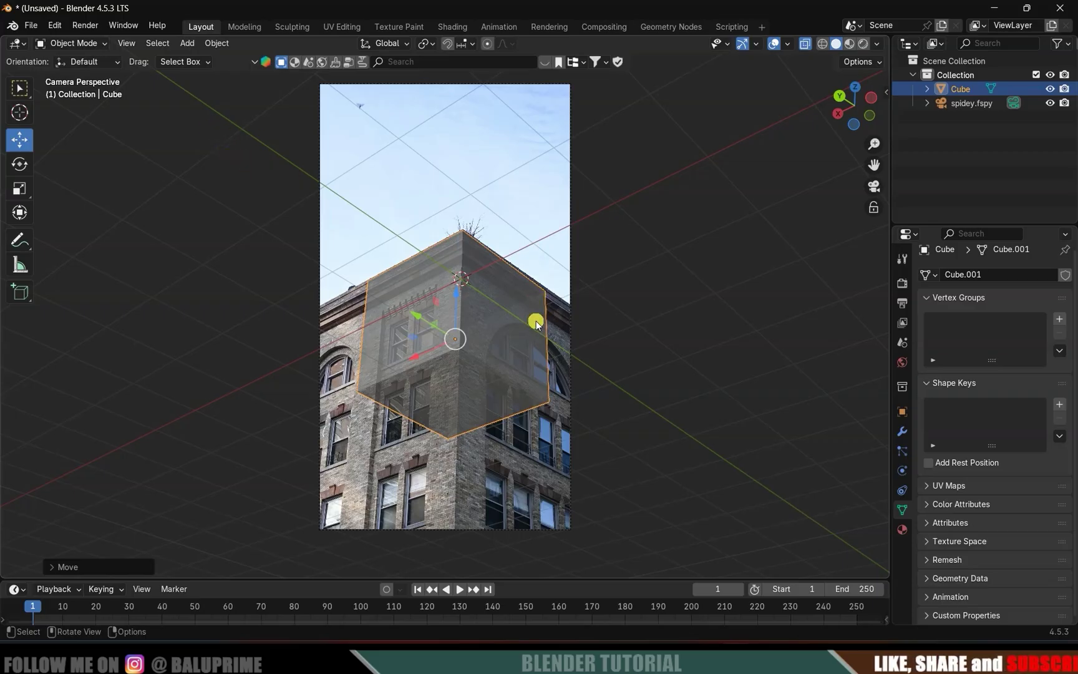
key("Tab")
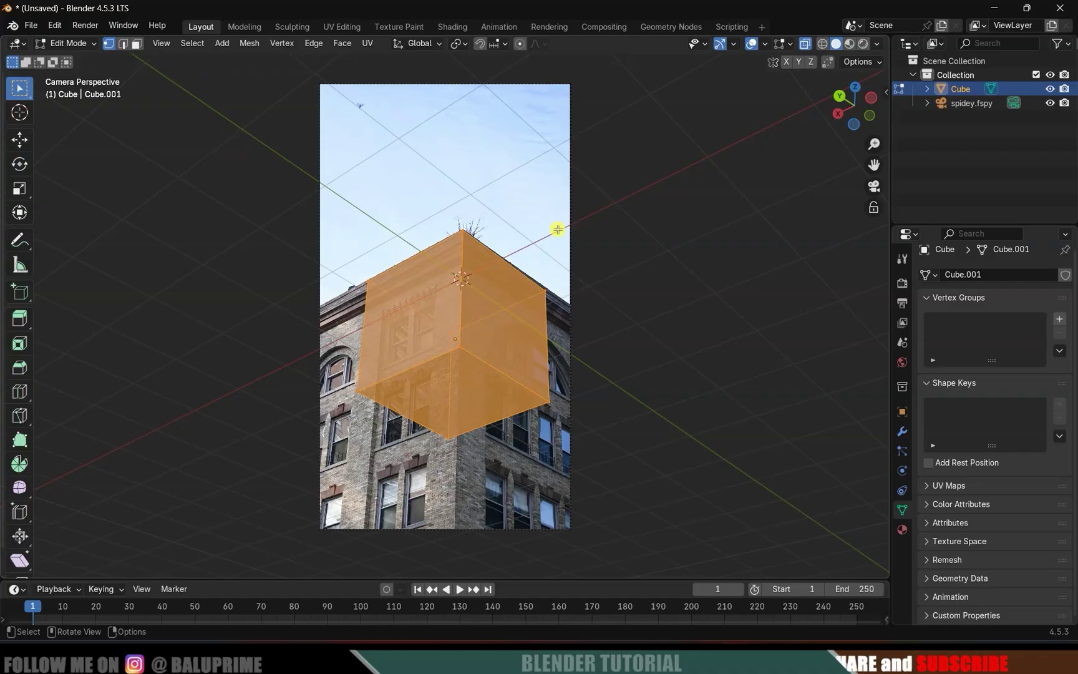
- Select the cube's right-side vertices and push that face along Y to the building edge
left_click_drag(598, 242, 482, 337)
left_click(472, 325)
left_click(25, 136)
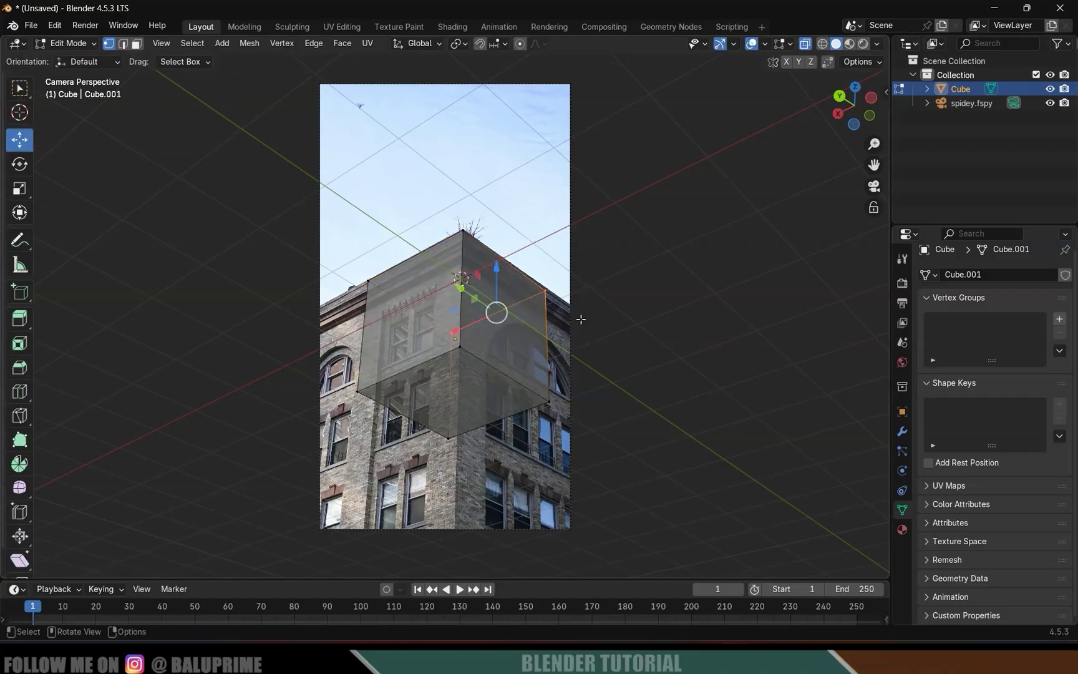
left_click_drag(498, 270, 505, 268)
left_click(548, 401, "shift")
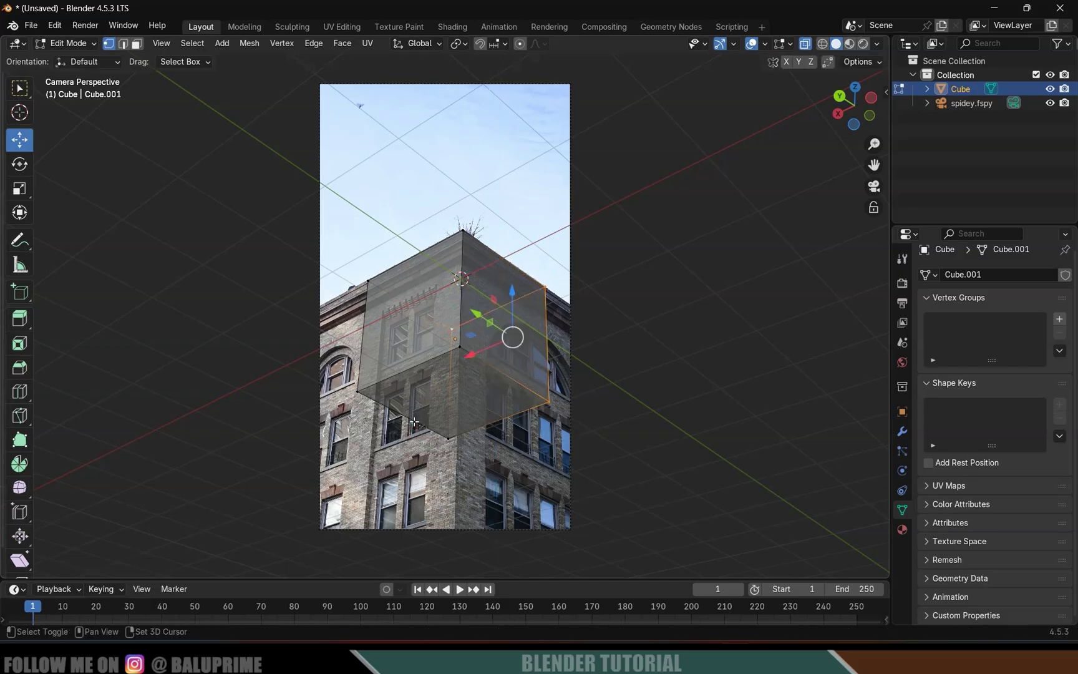
left_click(449, 439, "shift")
left_click_drag(460, 340, 479, 356)
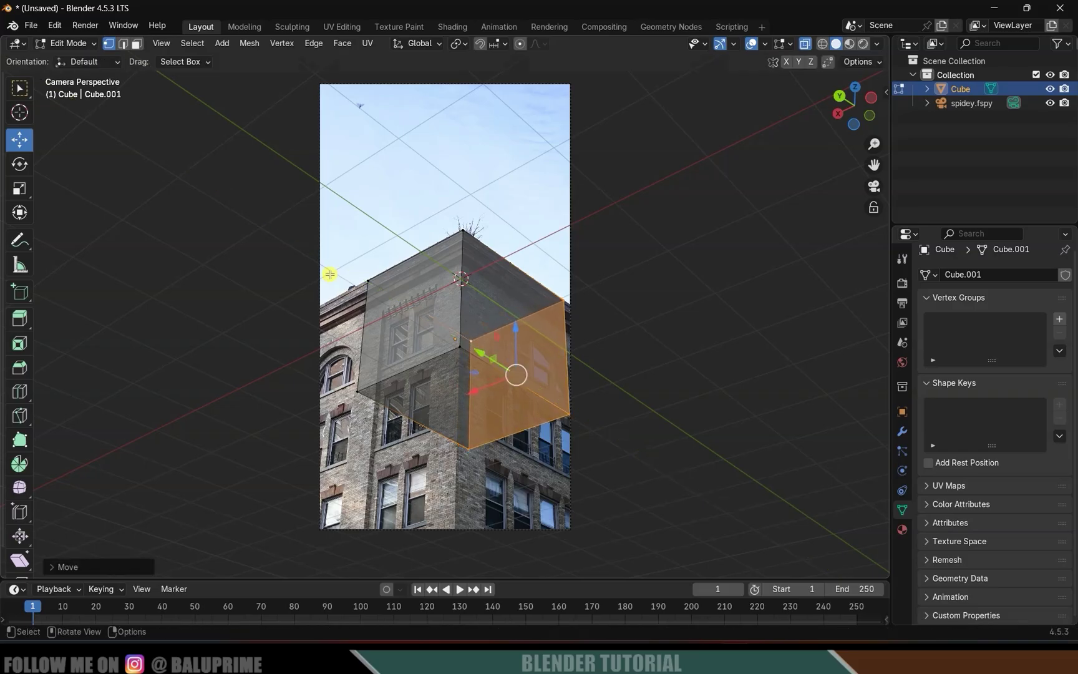
- Select the cube's left face and move it outward along X to match the wall
left_click(368, 280)
left_click(355, 380, "shift")
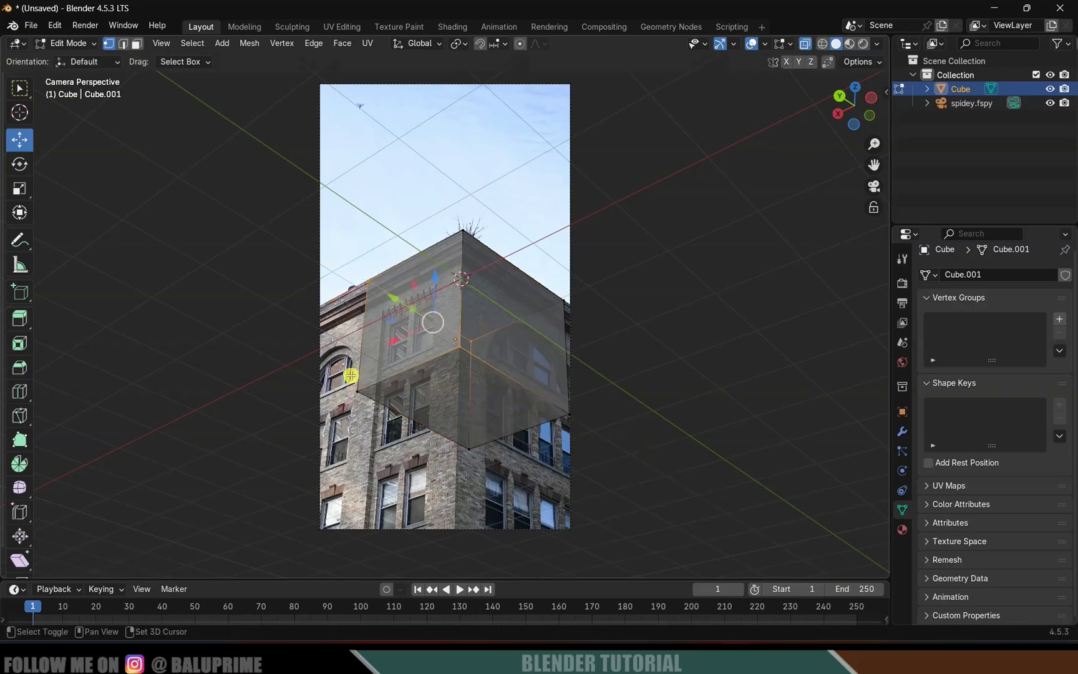
left_click(468, 449, "shift")
left_click(460, 327, "shift")
left_click(370, 280, "shift")
left_click_drag(381, 383, 340, 389)
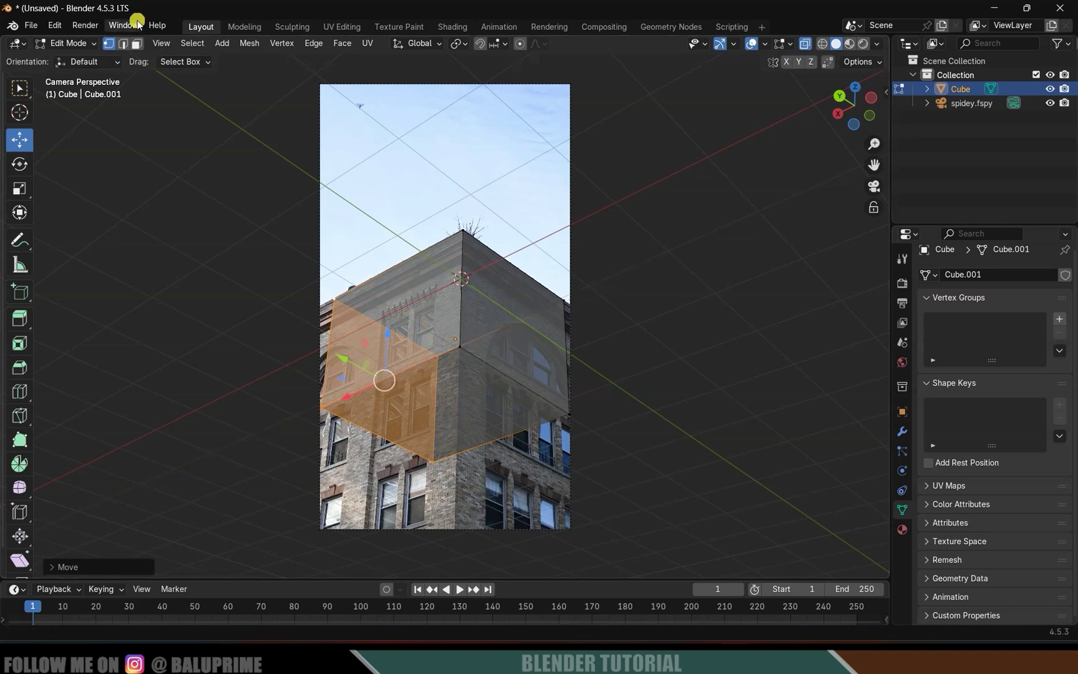
- Lower the cube's bottom face down the building and turn off X-ray
left_click(457, 399)
left_click_drag(445, 362, 452, 430)
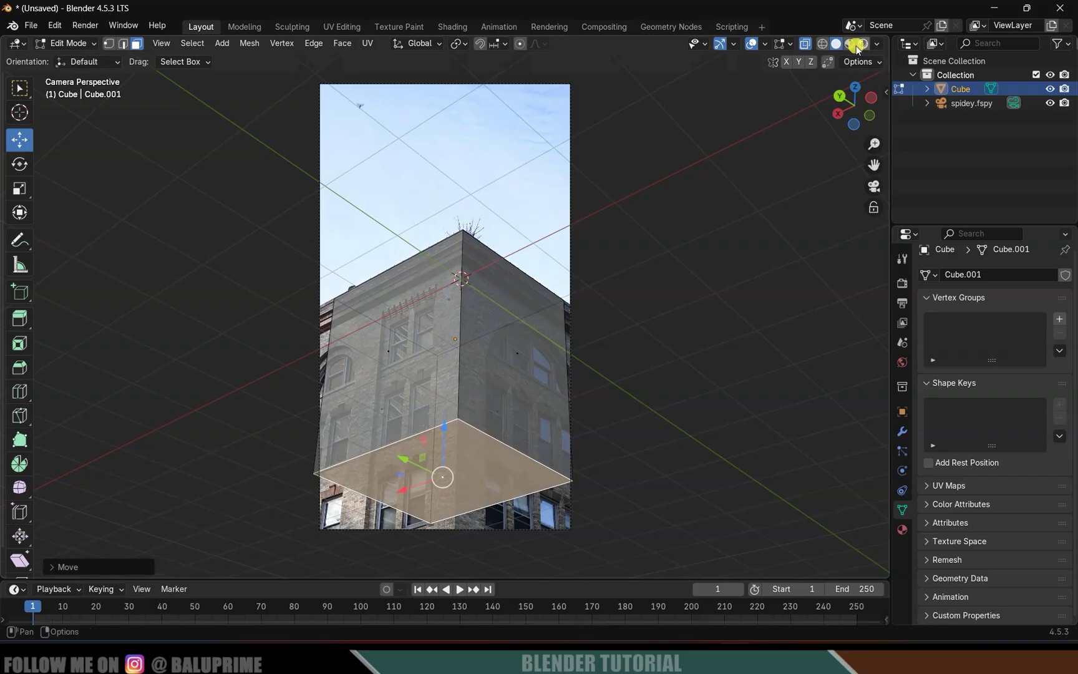
left_click(802, 44)
scroll(513, 203, "up", 5)
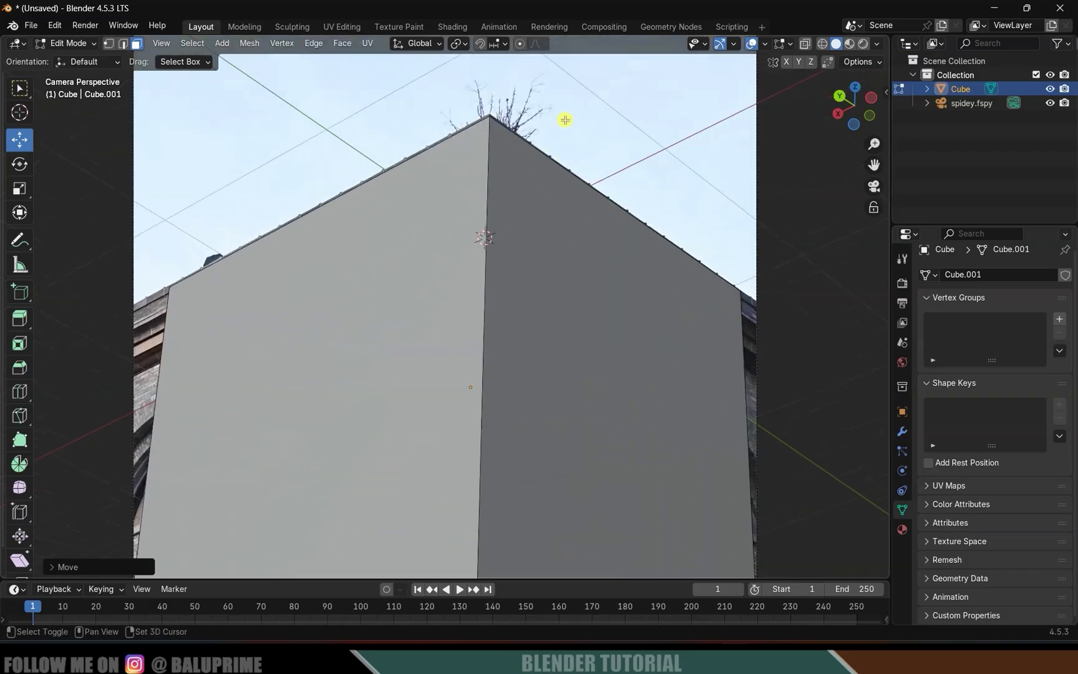
scroll(565, 120, "down", 2)
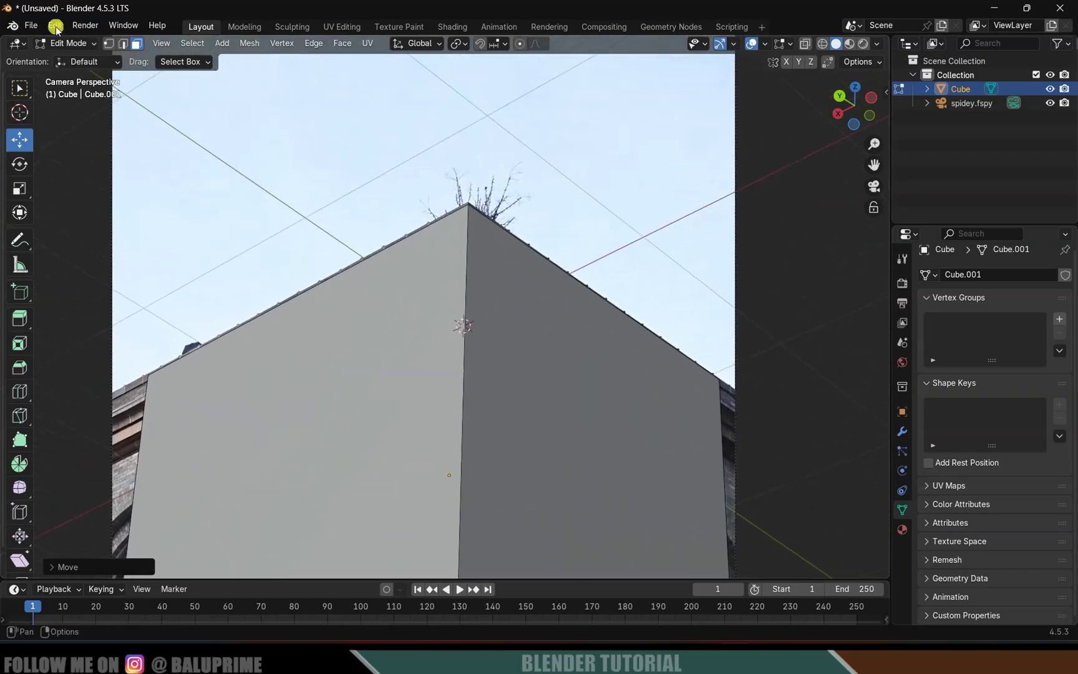
- In Object Mode, raise the cube slightly to meet the roofline, checking alignment with X-ray
left_click(75, 43)
left_click(87, 53)
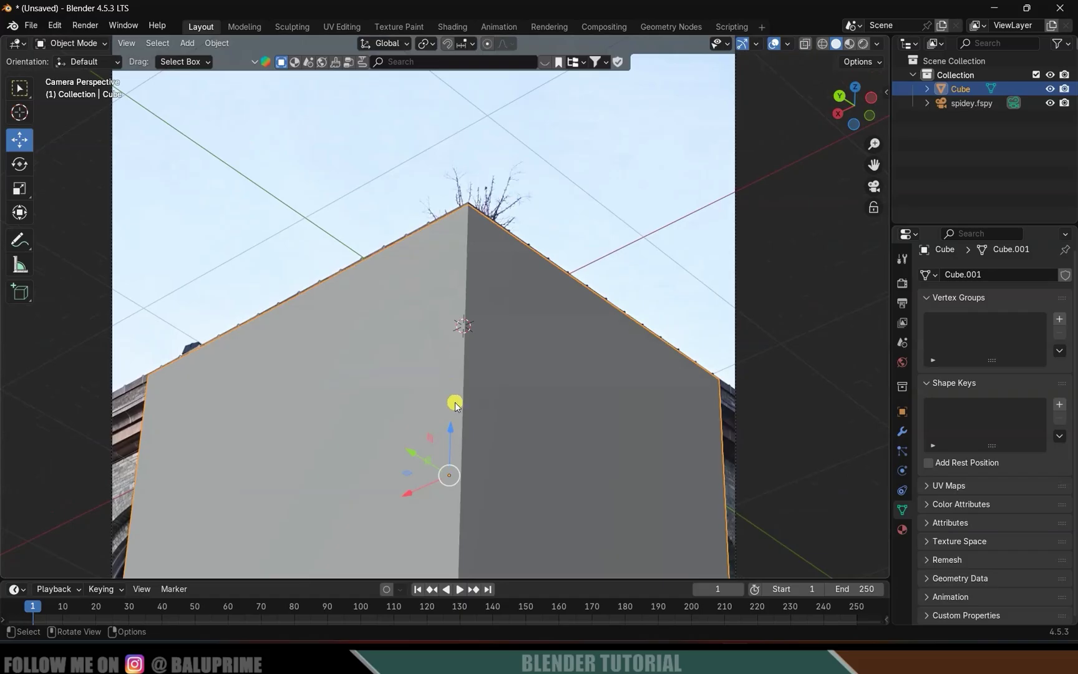
left_click_drag(451, 424, 450, 445)
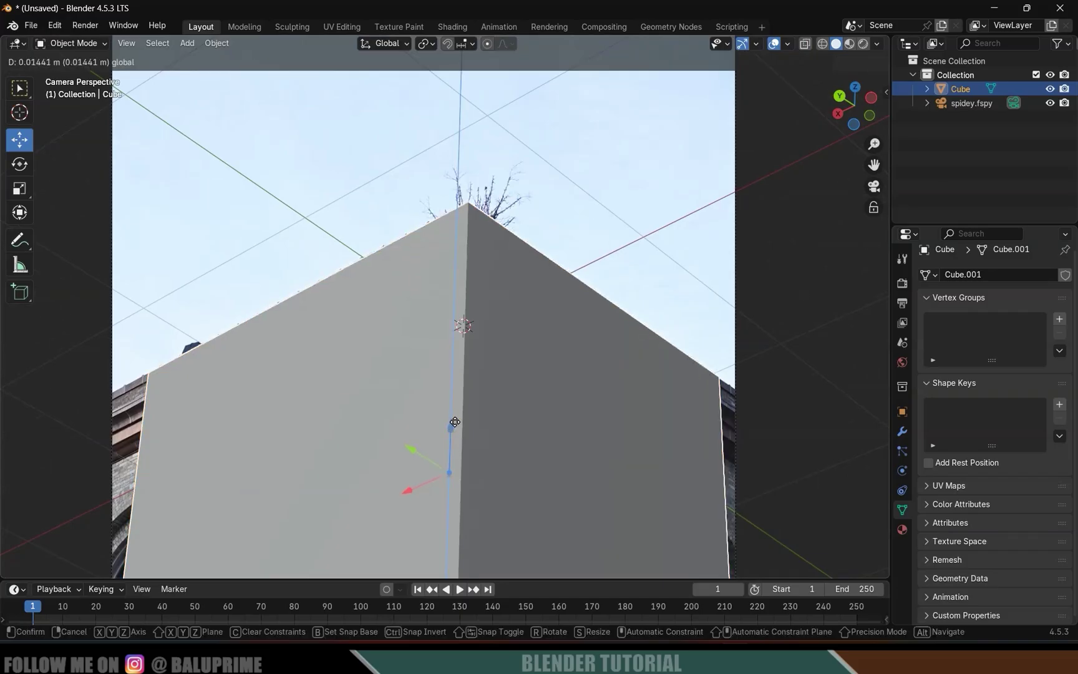
left_click(484, 208)
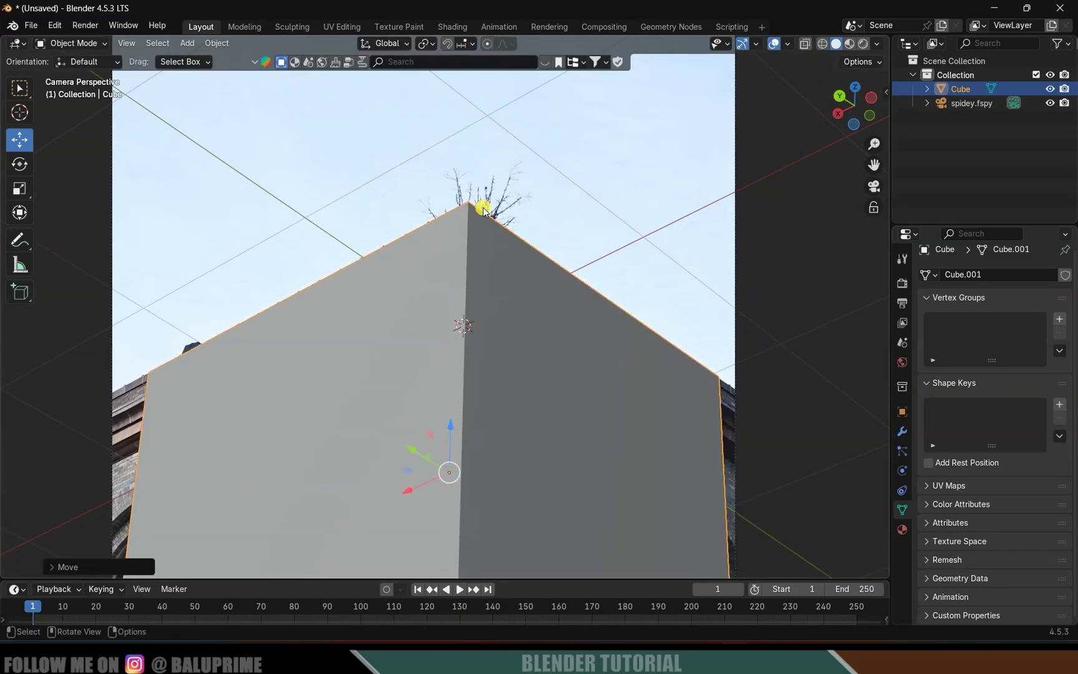
left_click(806, 44)
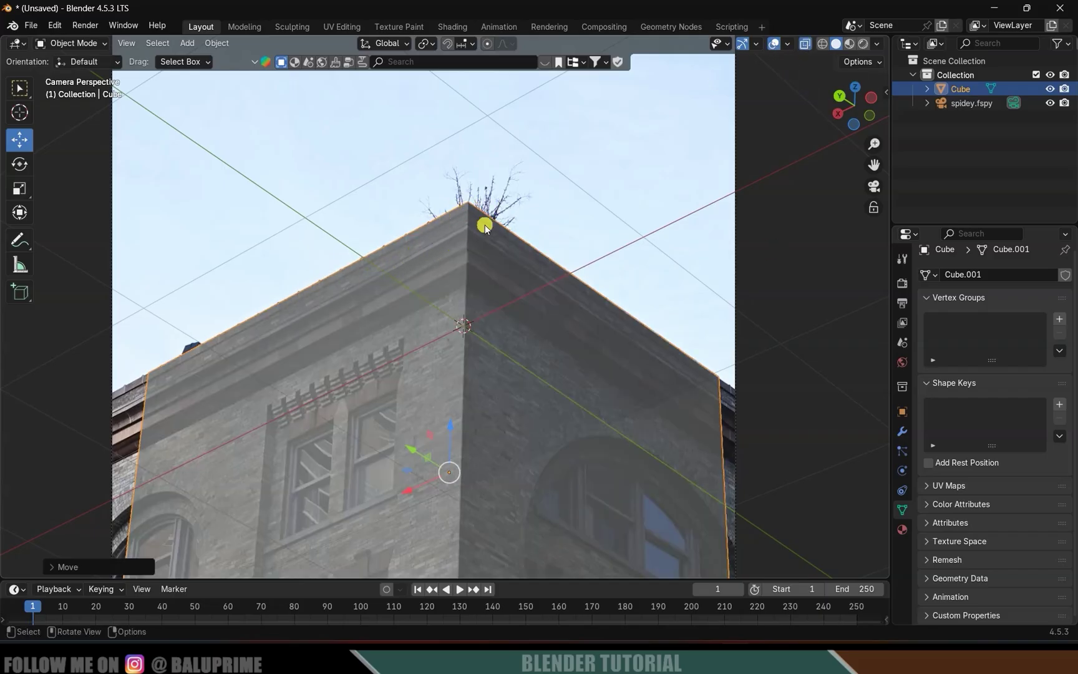
key("alt+z")
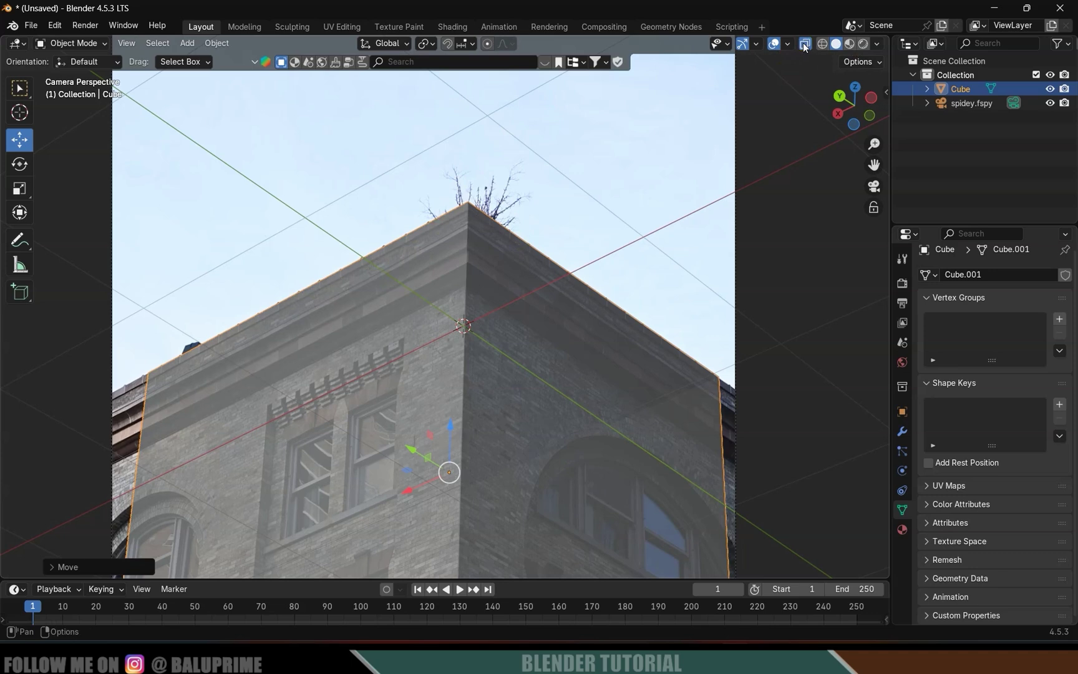
scroll(573, 229, "down", 6)
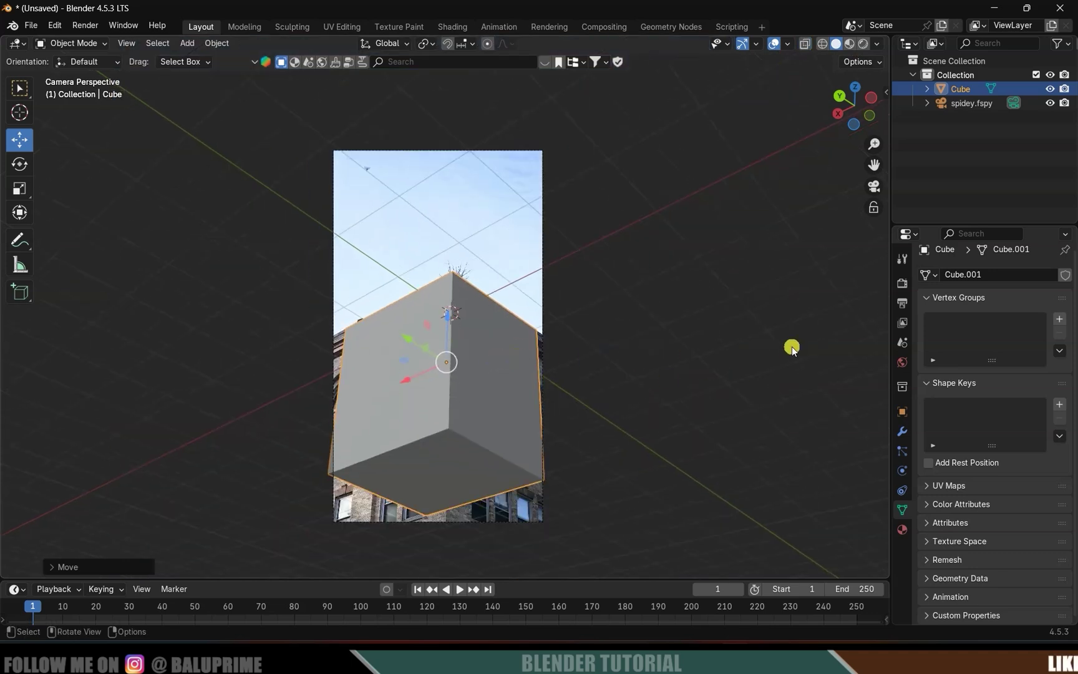
- Create a new GeoTracker for the cube with footage.mp4 loaded as its clip
key("n")
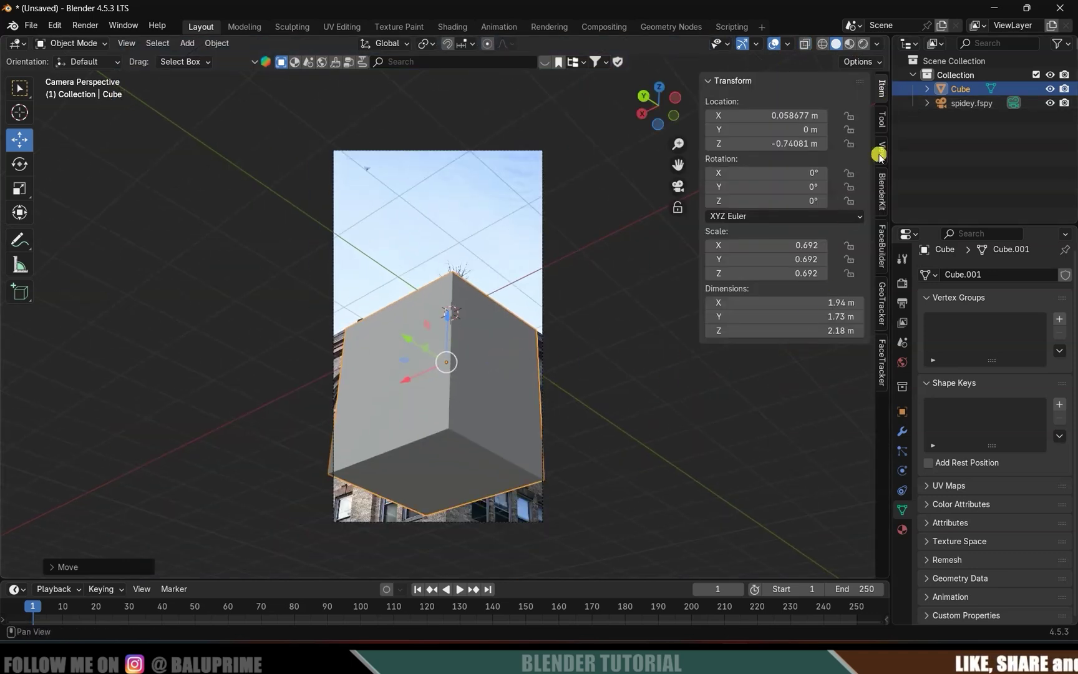
left_click(882, 304)
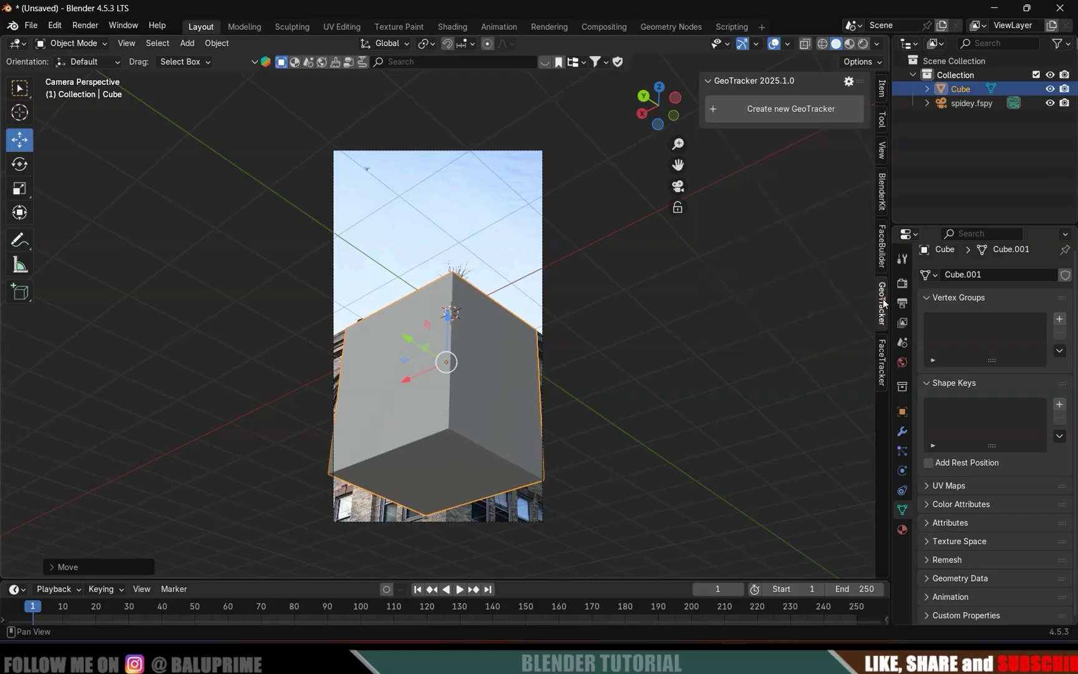
left_click(787, 107)
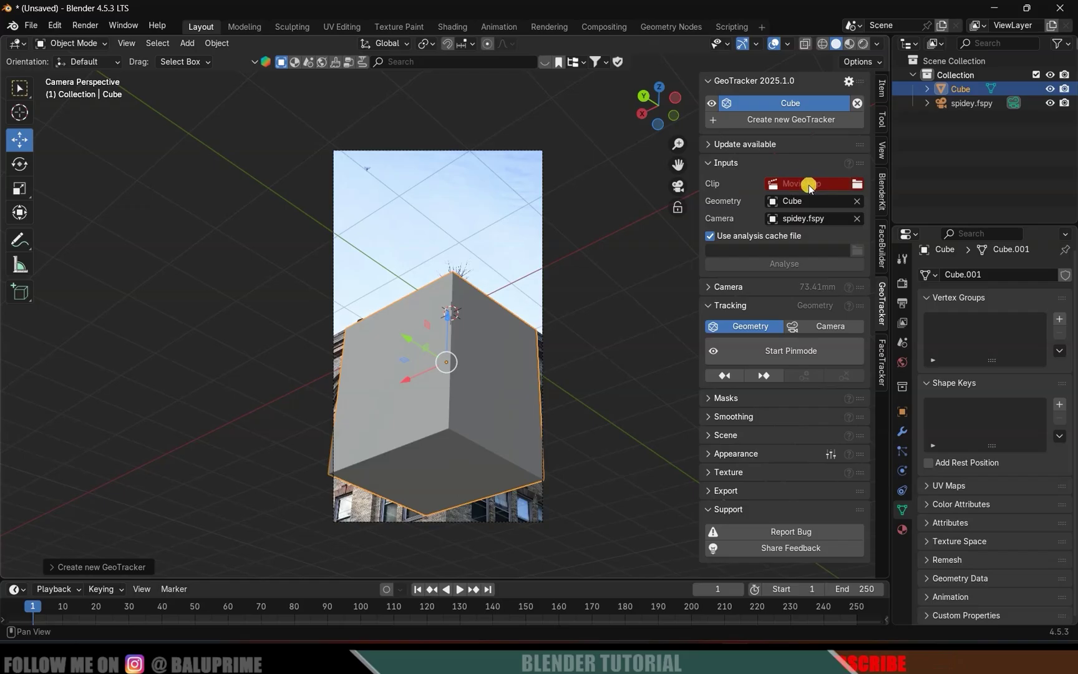
left_click(857, 184)
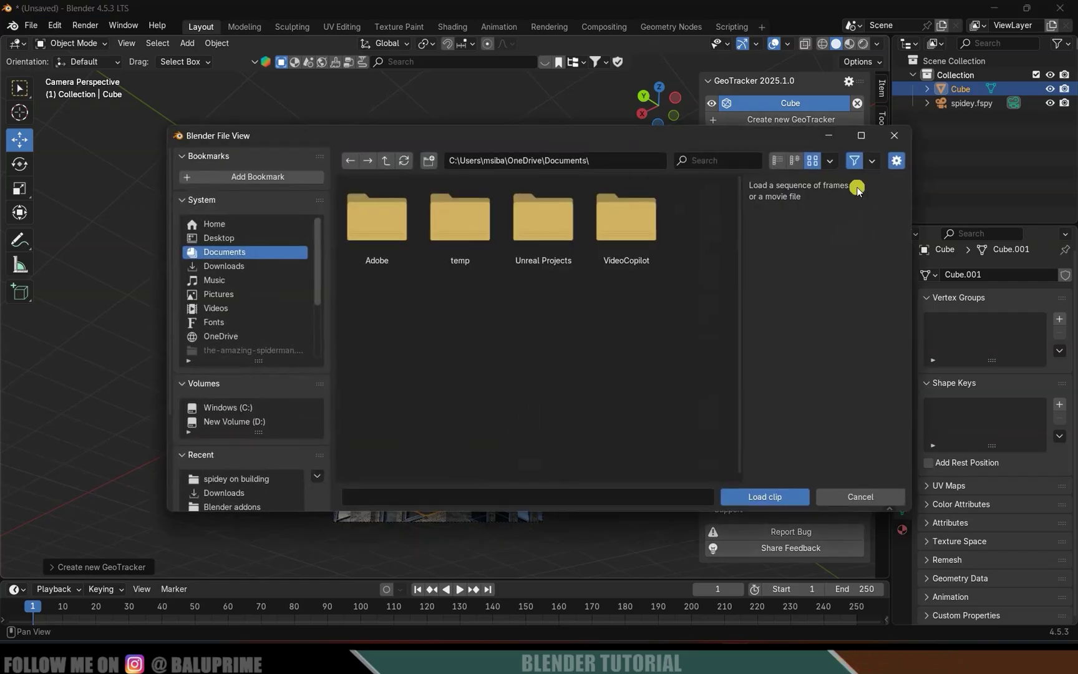
left_click(237, 478)
left_click(461, 218)
left_click(766, 499)
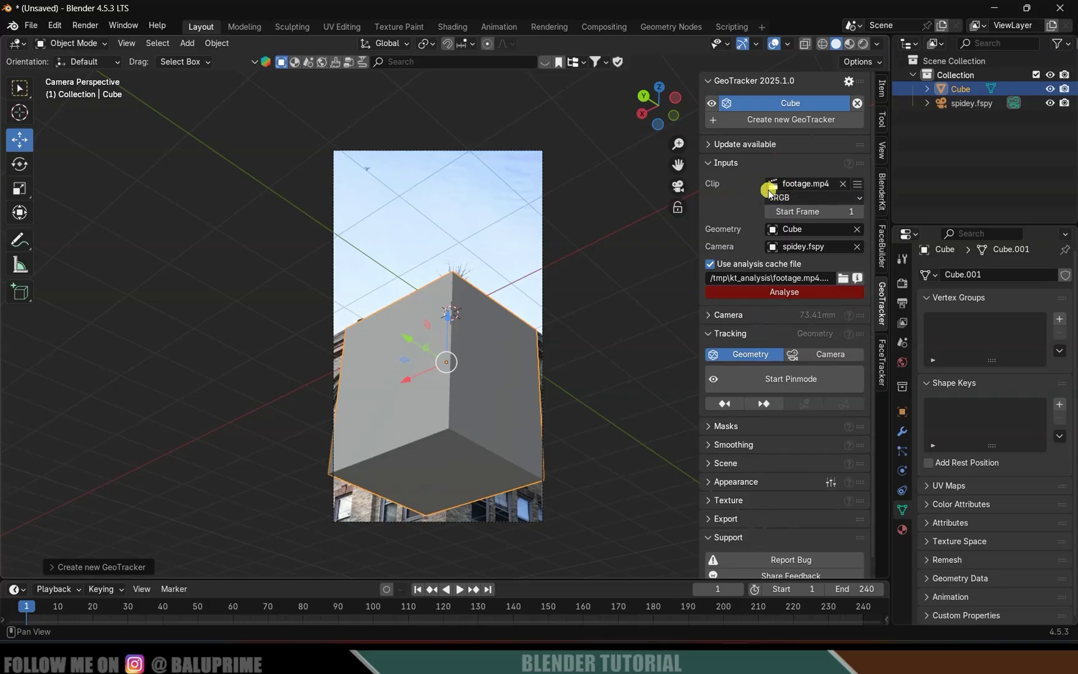
- Analyse footage frames 1–240, then switch the GeoTracker to track the camera
scroll(742, 212, "down", 1)
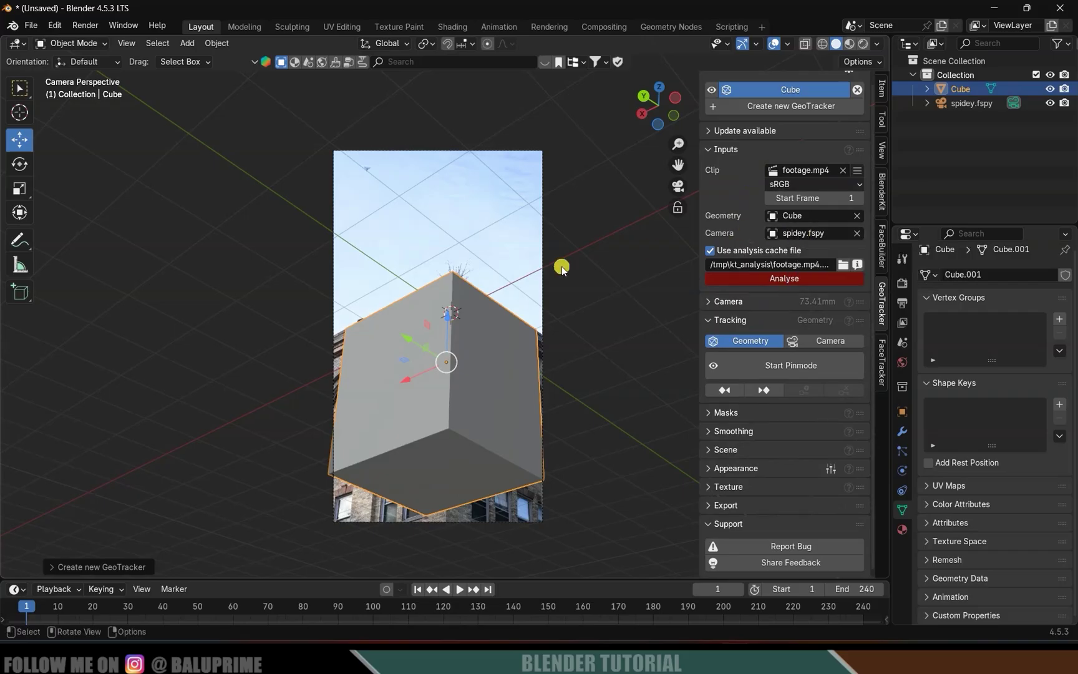
left_click(796, 280)
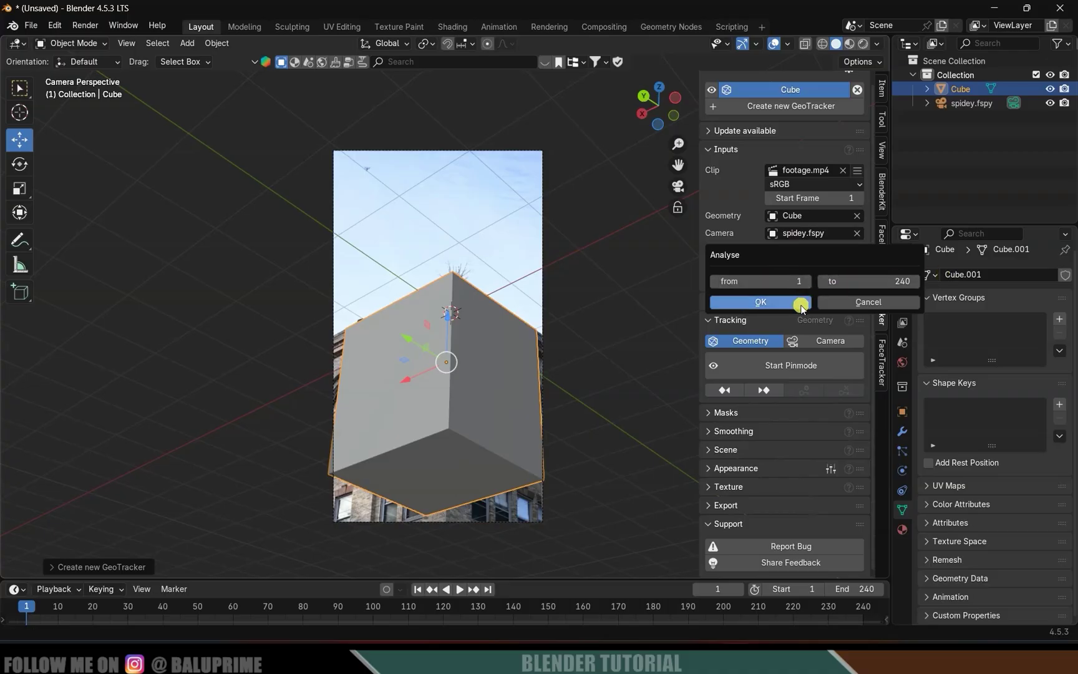
left_click(766, 302)
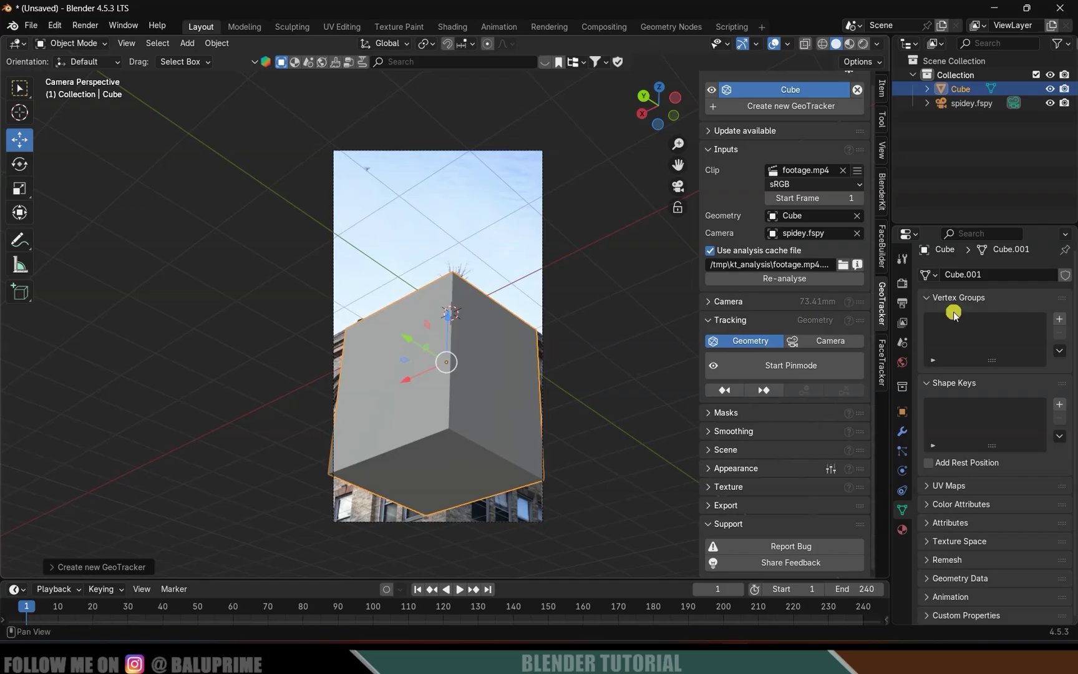
left_click(832, 343)
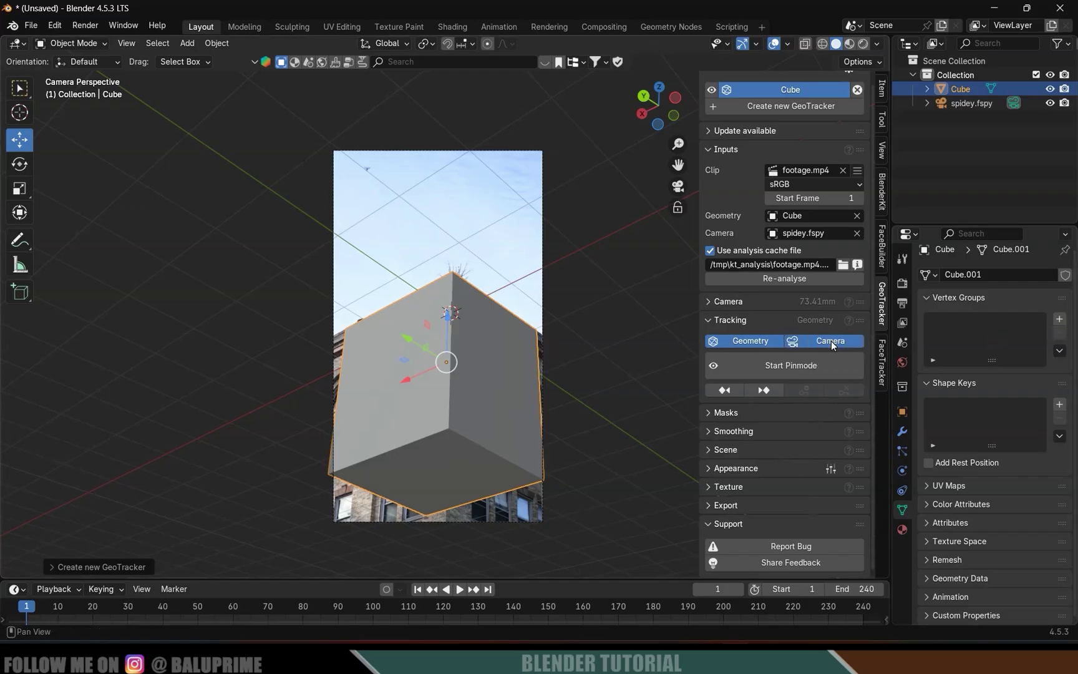
- Track the camera in pin mode forward through all 240 frames
left_click(768, 365)
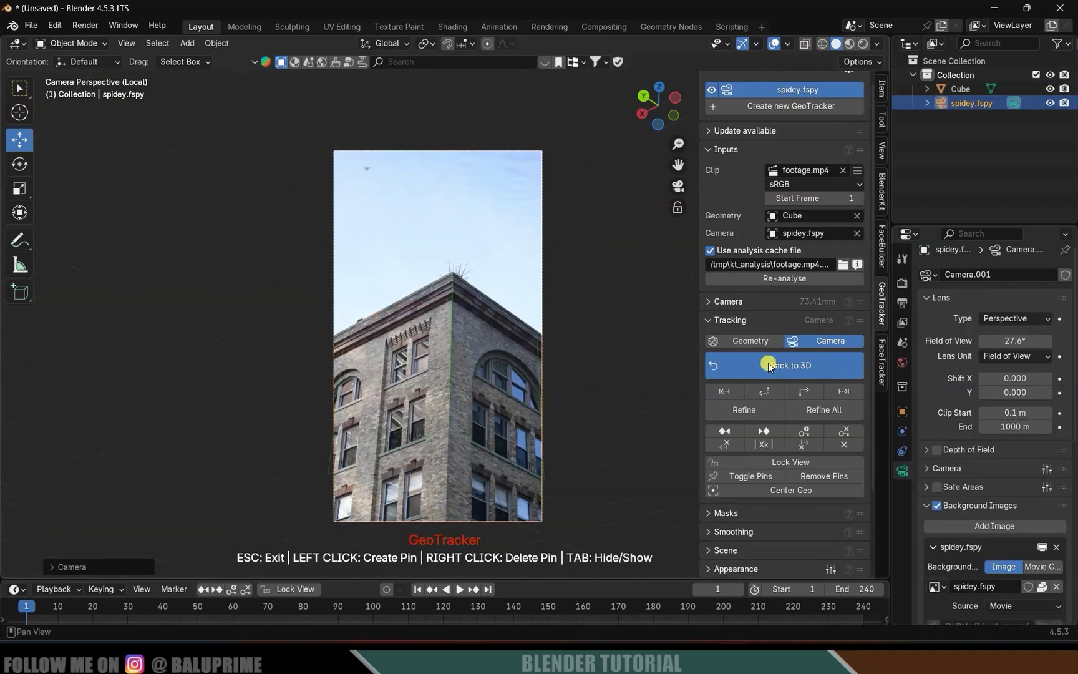
left_click(800, 392)
left_click_drag(592, 580, 592, 539)
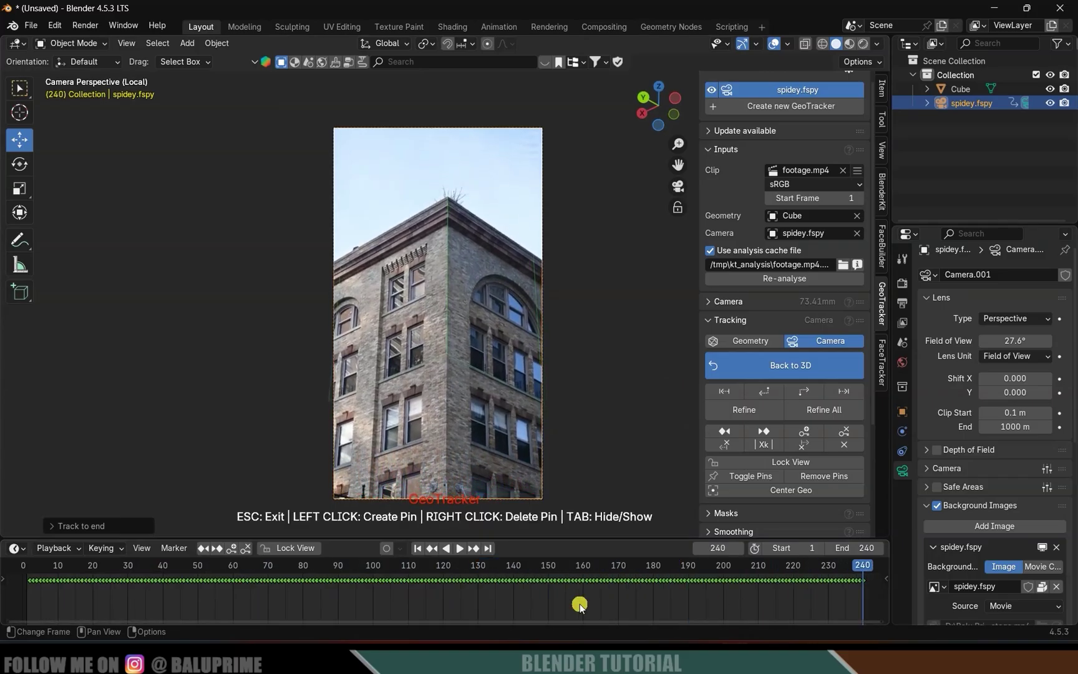
- Return to the 3D scene and play from frame 1 to check the track, then go to Sketchfab
left_click(805, 365)
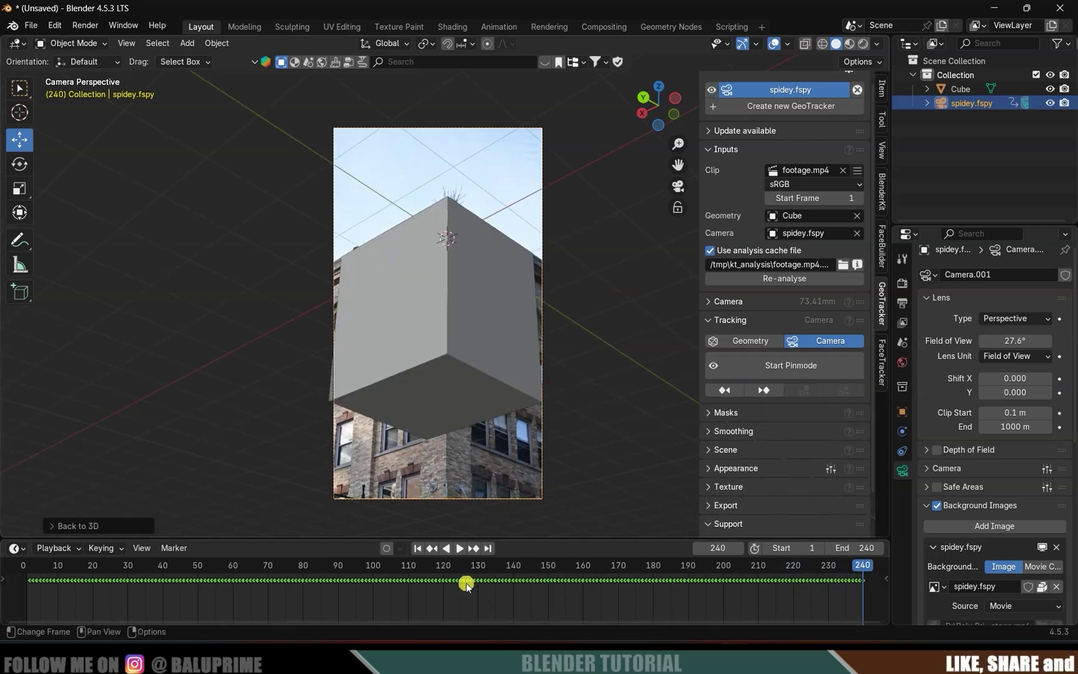
left_click(418, 547)
left_click(457, 547)
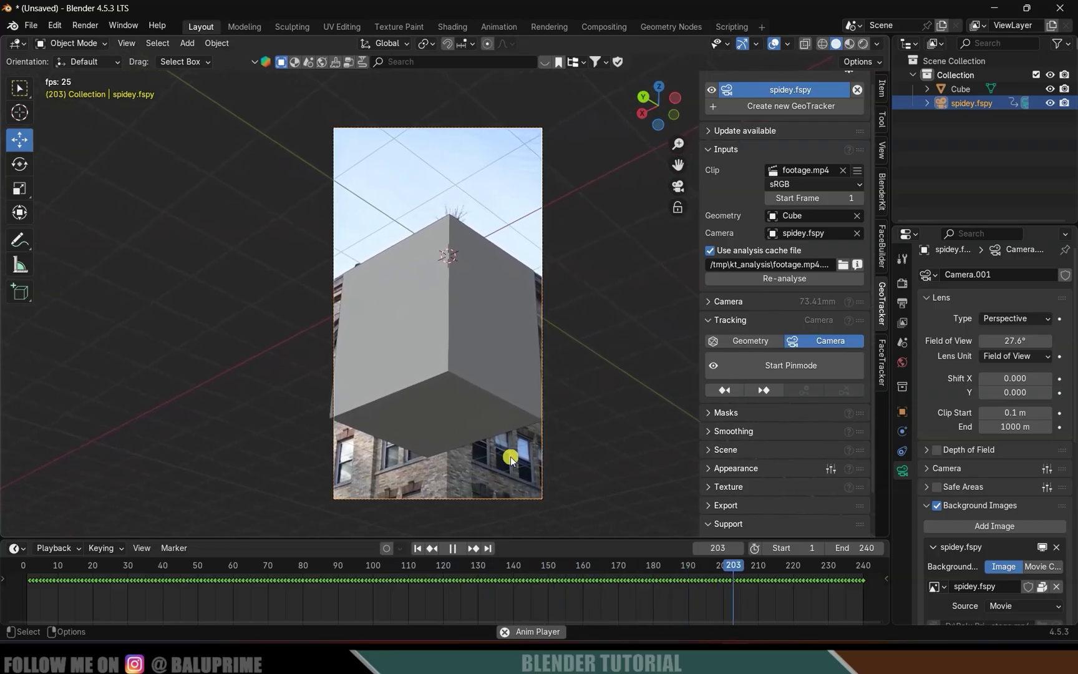
left_click(453, 548)
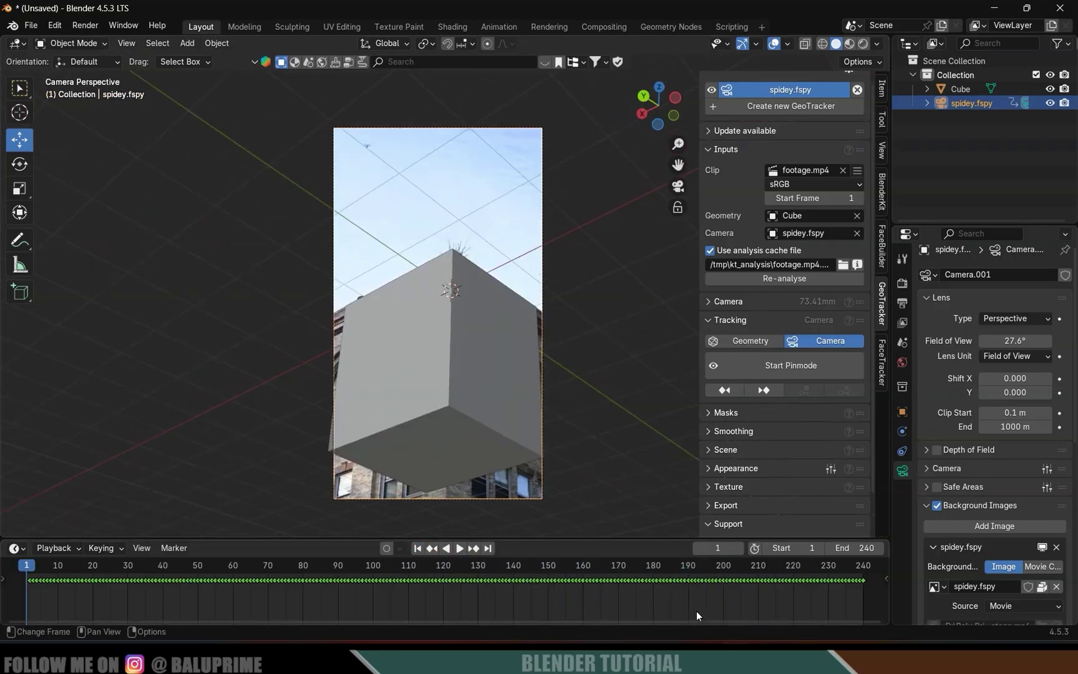
left_click(705, 658)
- Review The Amazing Spiderman's download formats, then select its archive in the spidey on building folder
scroll(204, 496, "down", 3)
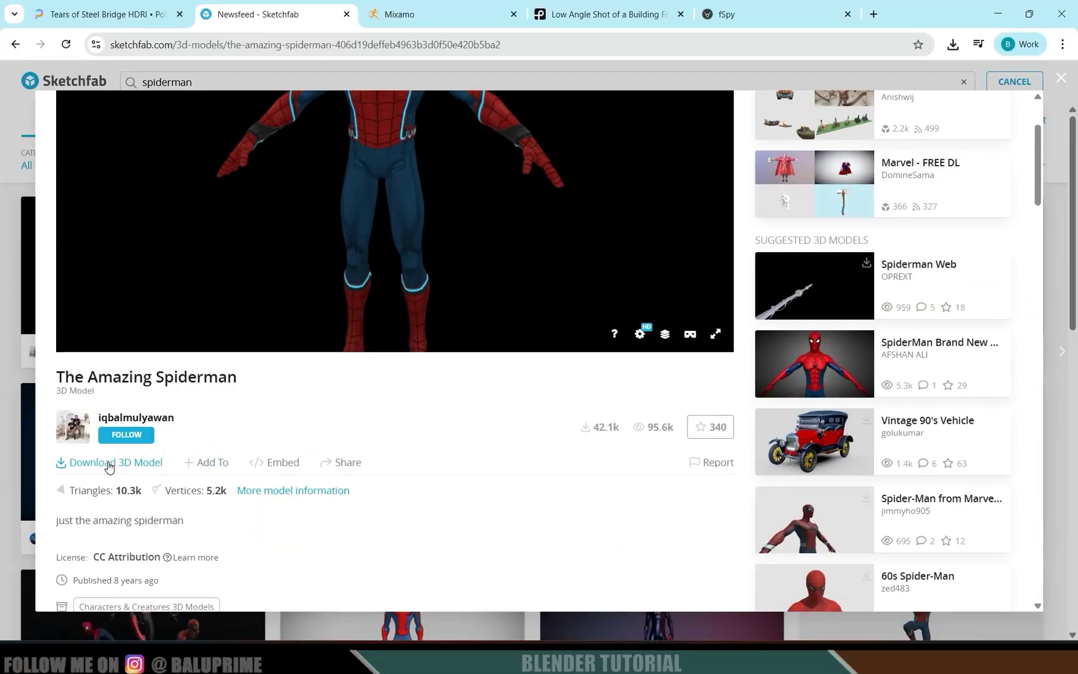
left_click(109, 465)
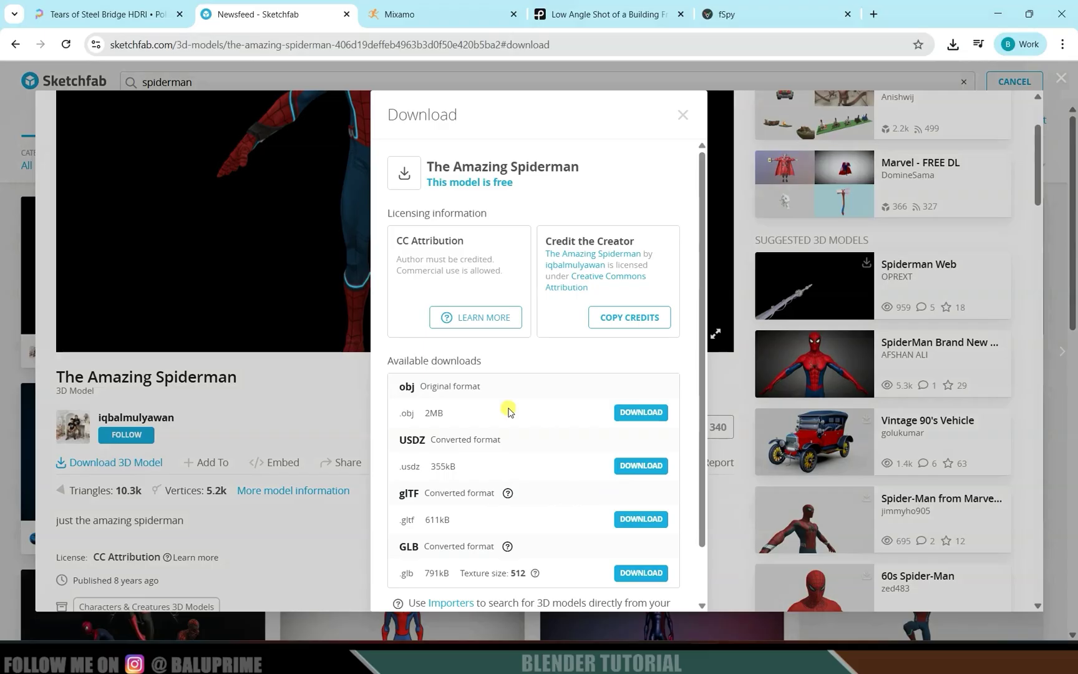
left_click(686, 117)
key("alt+Tab")
left_click(798, 368)
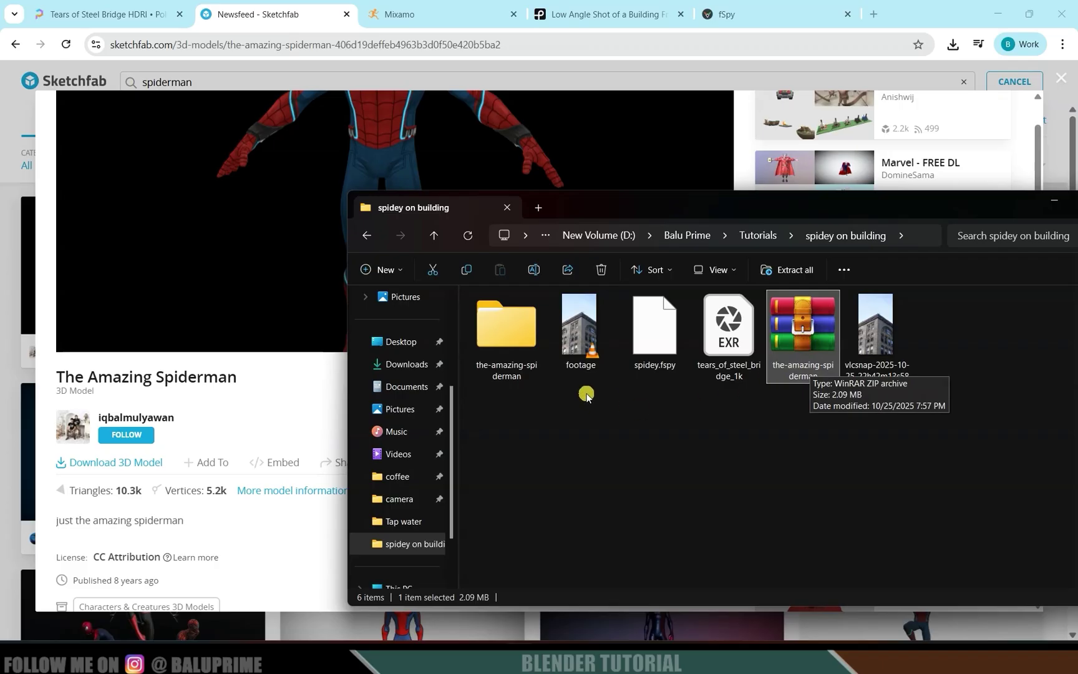
- Look inside the-amazing-spiderman's source folder, go back up, and minimise File Explorer
double_click(509, 327)
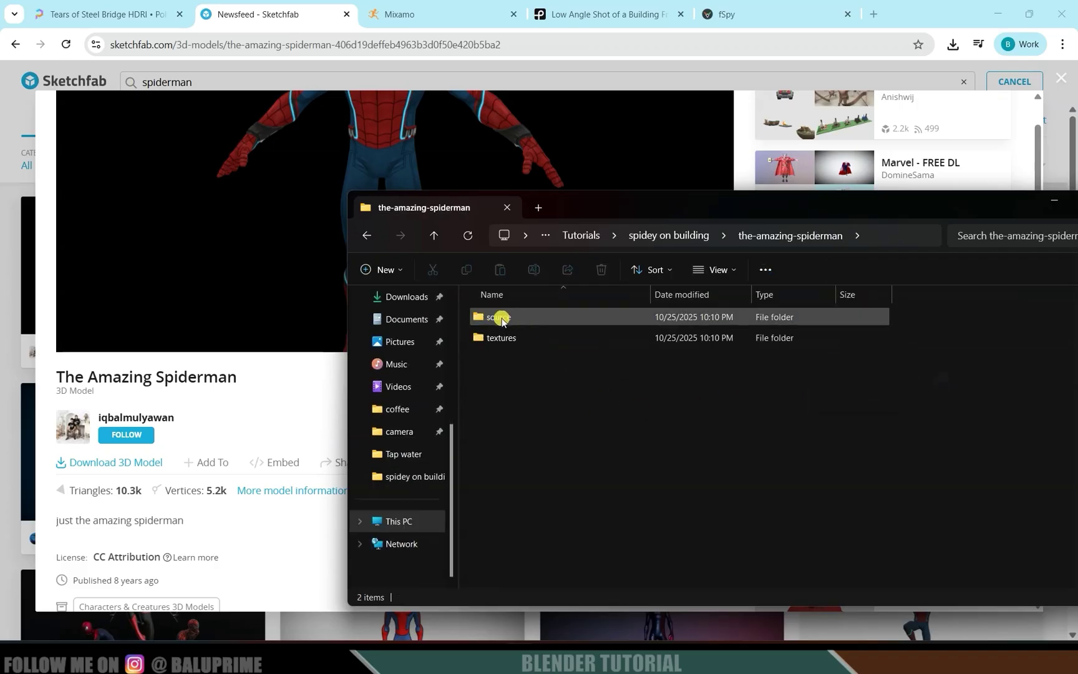
double_click(500, 317)
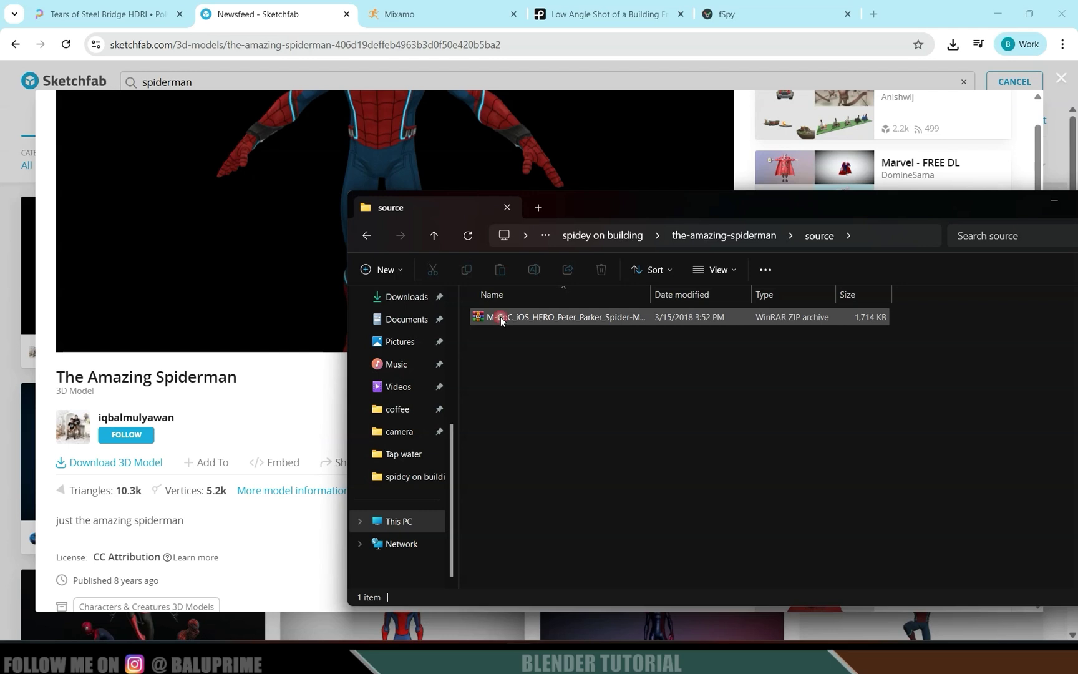
left_click(433, 235)
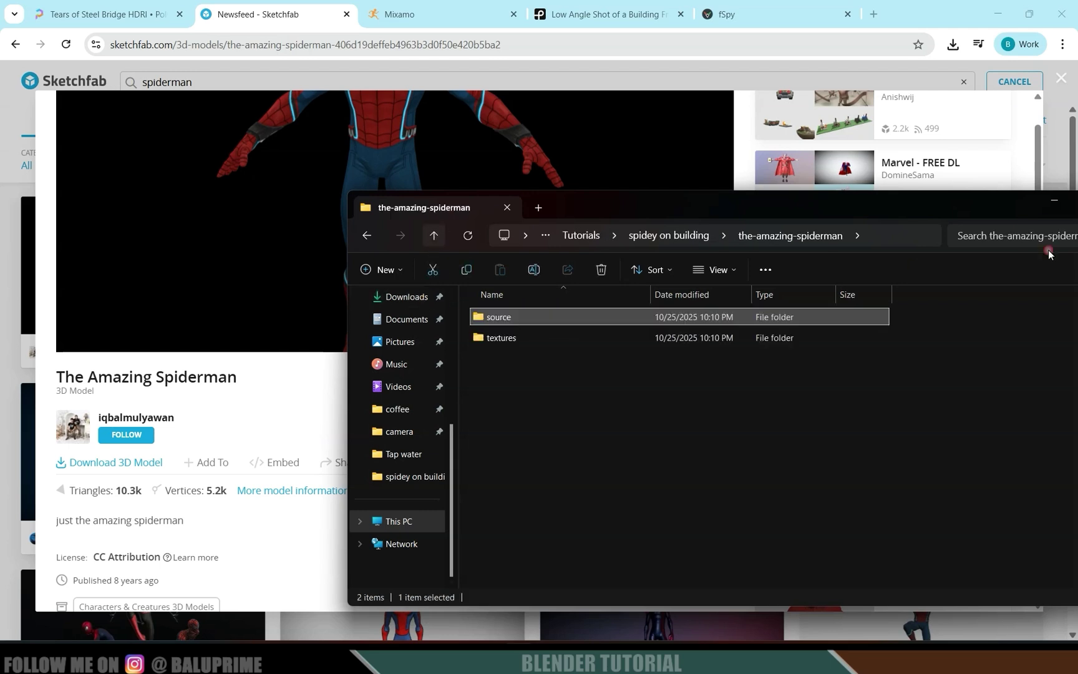
left_click(1054, 200)
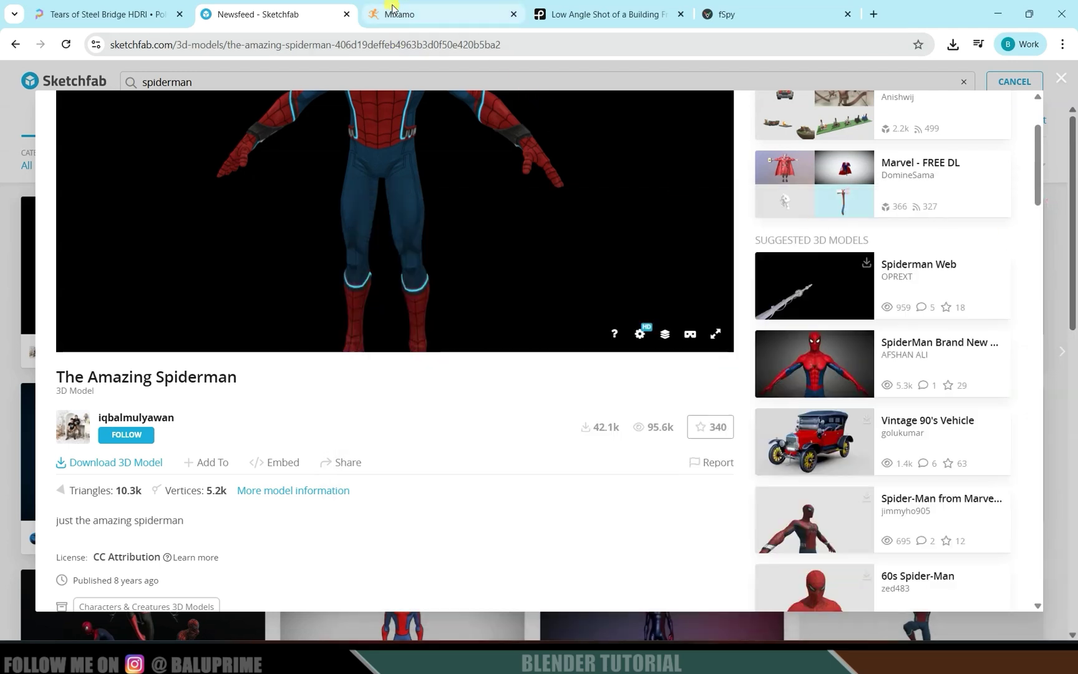
- Upload the Spider-Man ZIP archive from the source folder to Mixamo as a new character
mouse_move(392, 7)
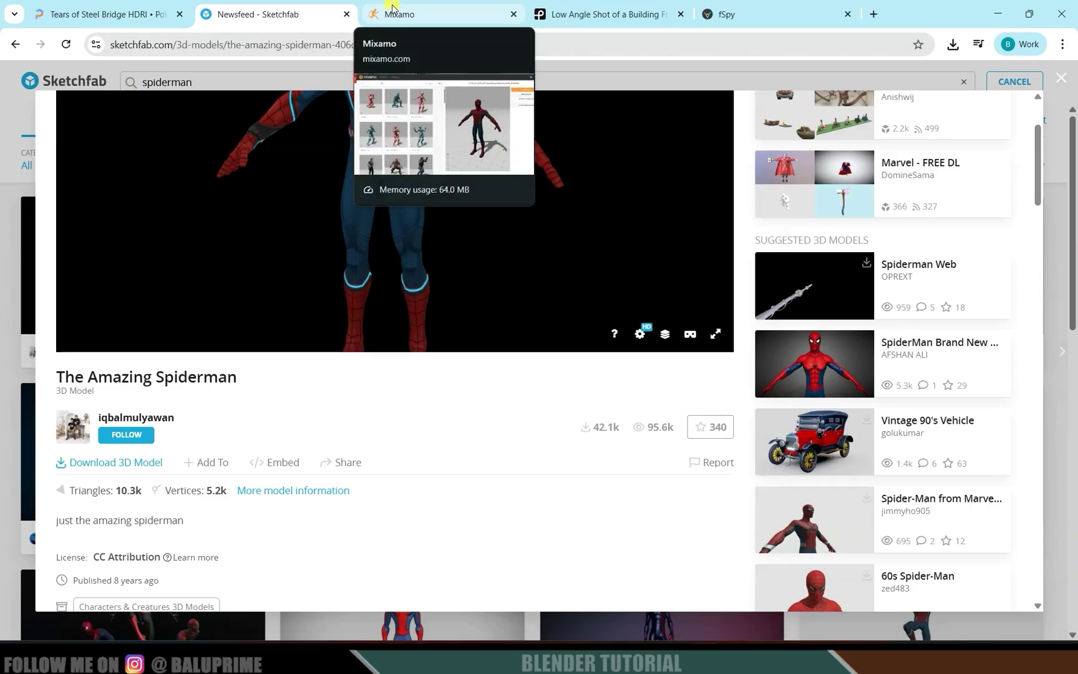
left_click(405, 15)
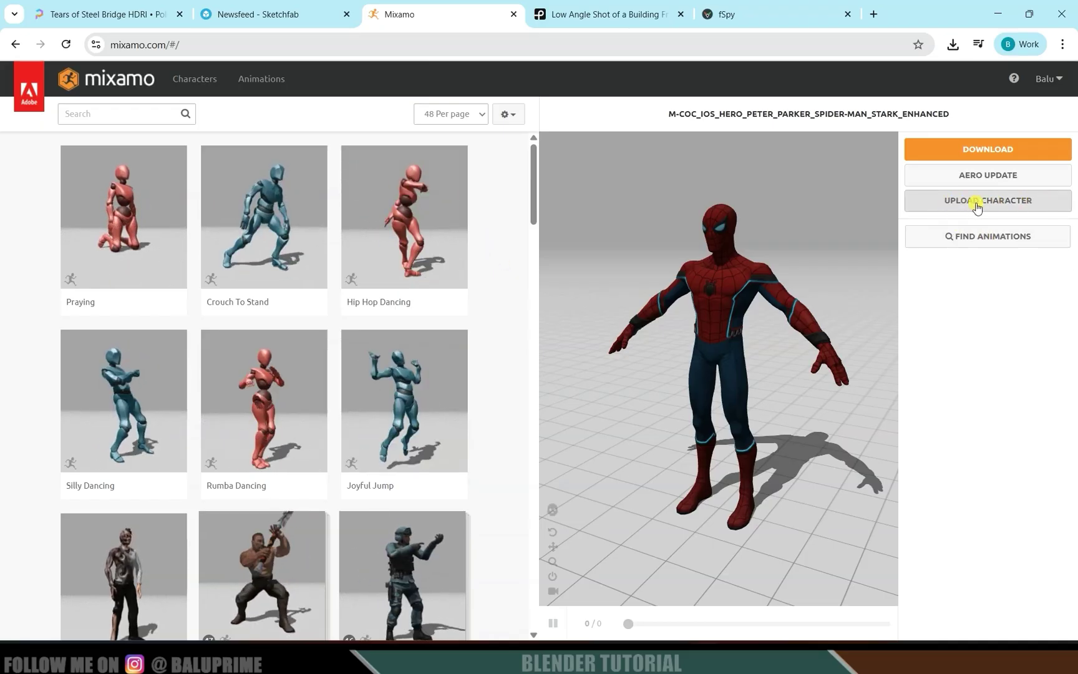
left_click(1001, 203)
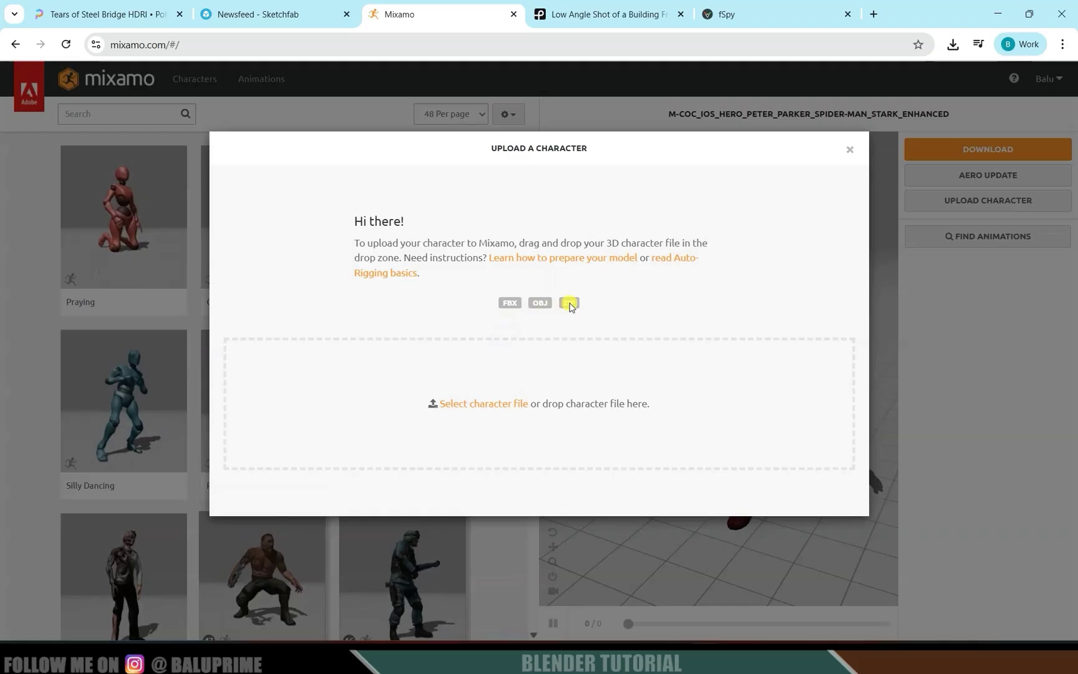
left_click(476, 405)
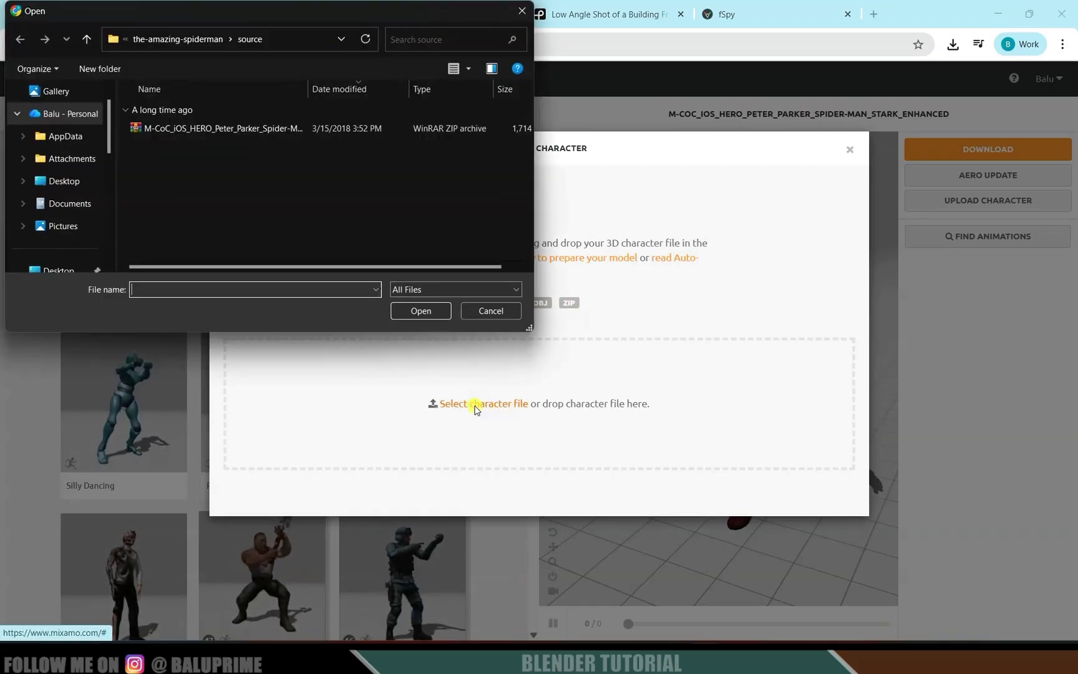
left_click(224, 133)
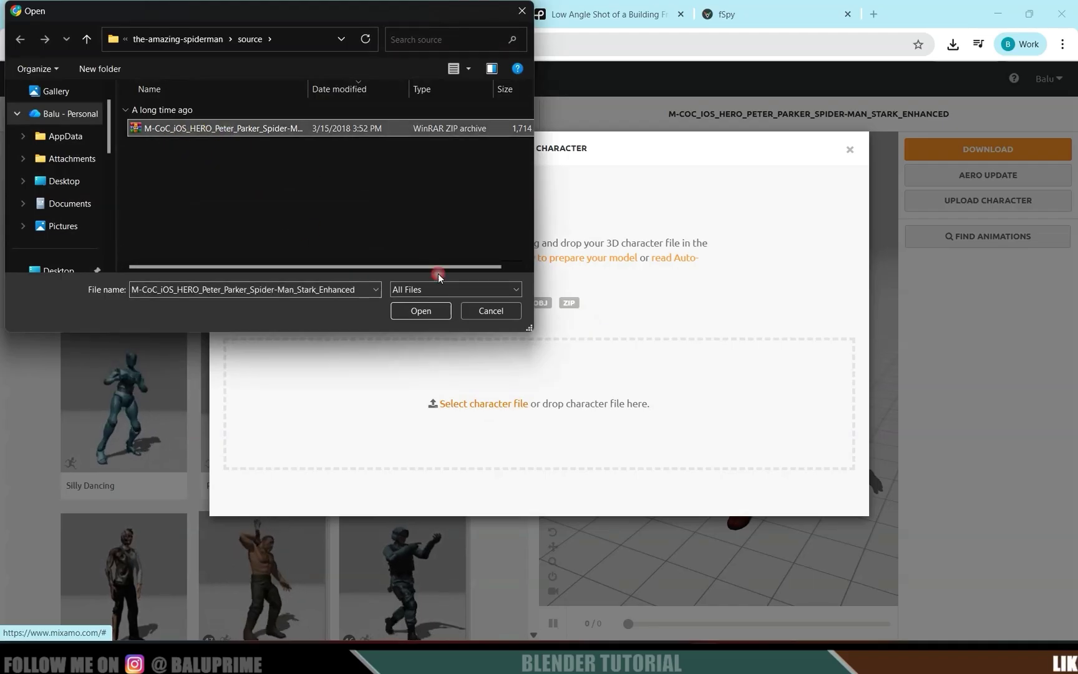
left_click(422, 310)
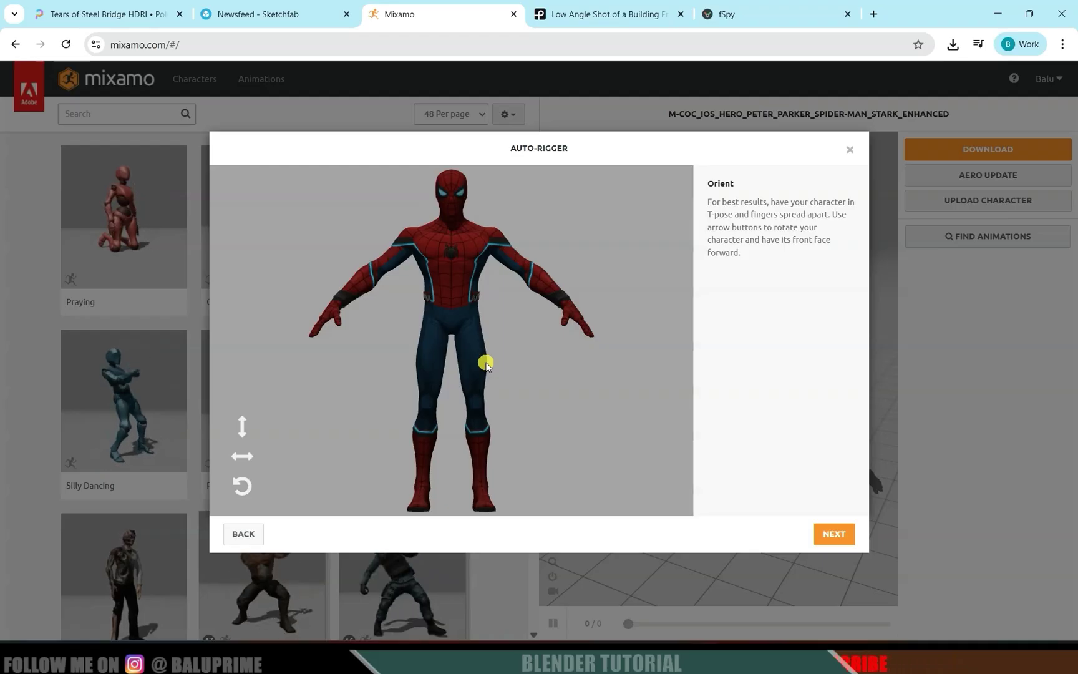
- Place chin, wrist, elbow, knee and groin markers on Spider-Man and accept the auto-rig
left_click(834, 534)
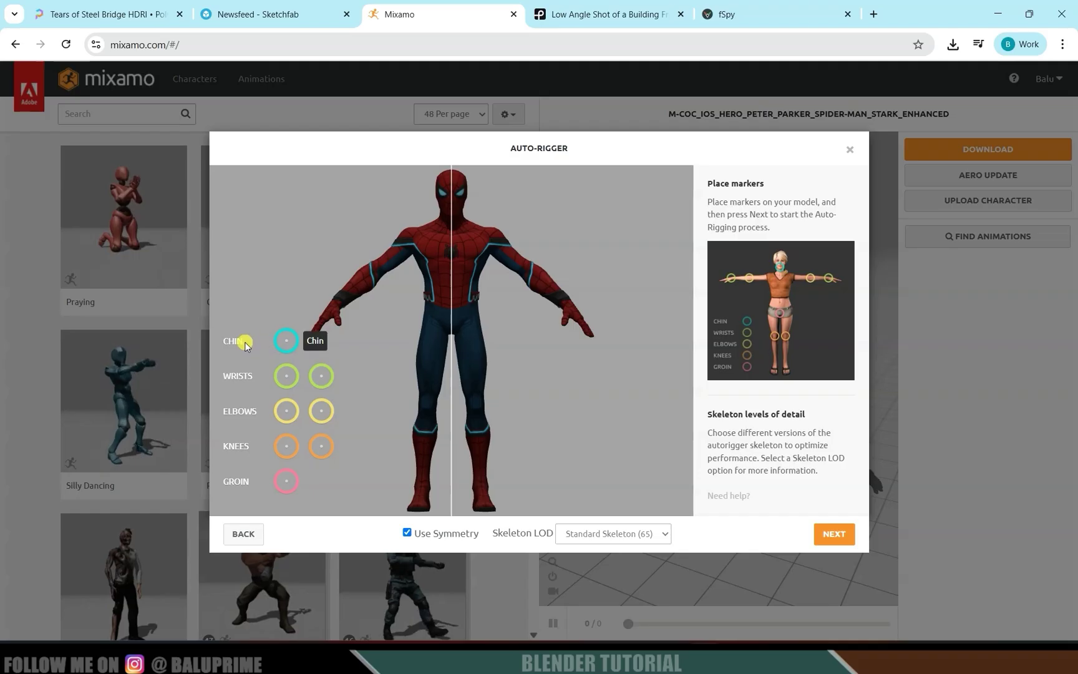
mouse_move(287, 347)
left_mouse_down()
mouse_move(368, 270)
mouse_move(453, 215)
left_mouse_up()
mouse_move(286, 378)
left_mouse_down()
mouse_move(344, 306)
mouse_move(335, 310)
left_mouse_up()
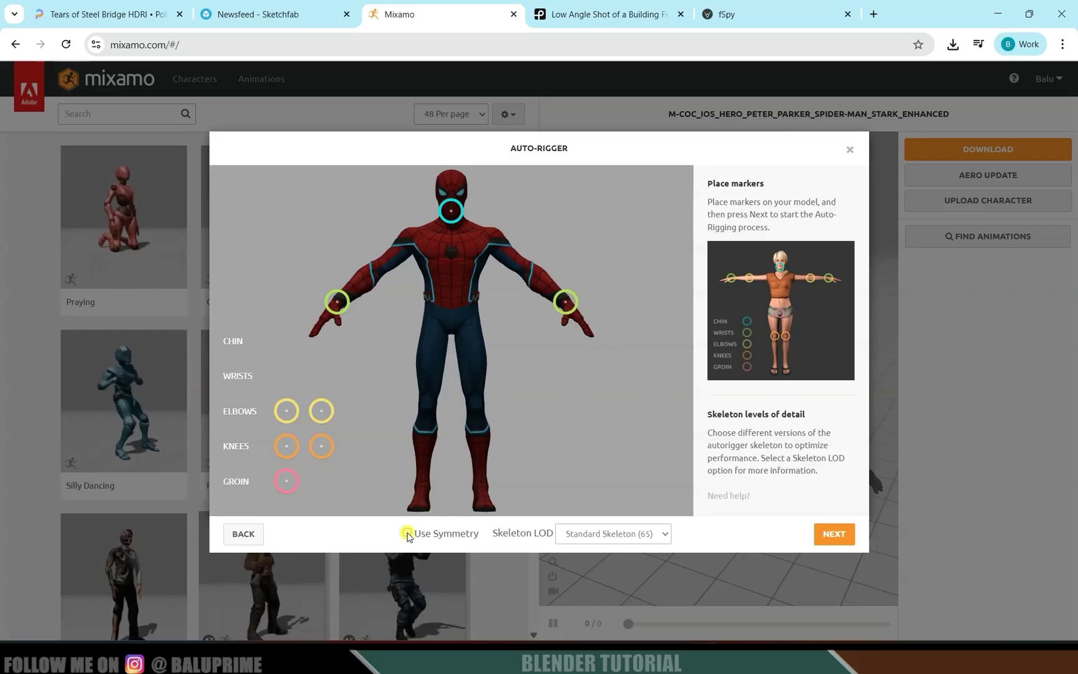
mouse_move(338, 294)
left_mouse_down()
mouse_move(374, 277)
mouse_move(352, 322)
mouse_move(346, 307)
left_mouse_up()
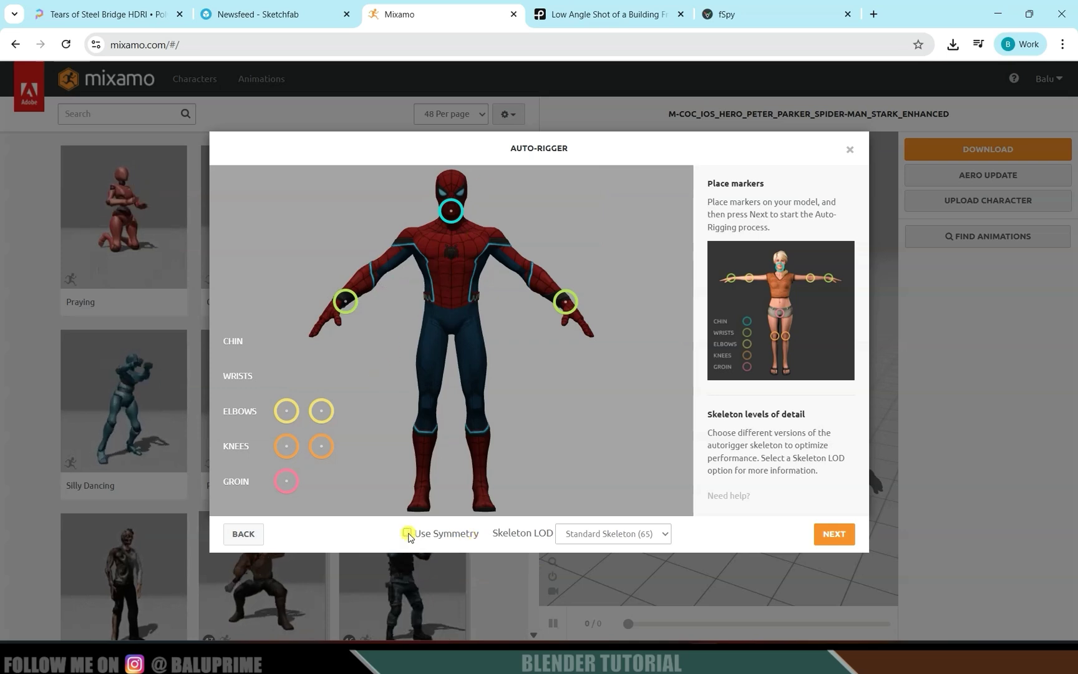
mouse_move(321, 410)
left_mouse_down()
mouse_move(339, 315)
mouse_move(373, 293)
mouse_move(377, 275)
left_mouse_up()
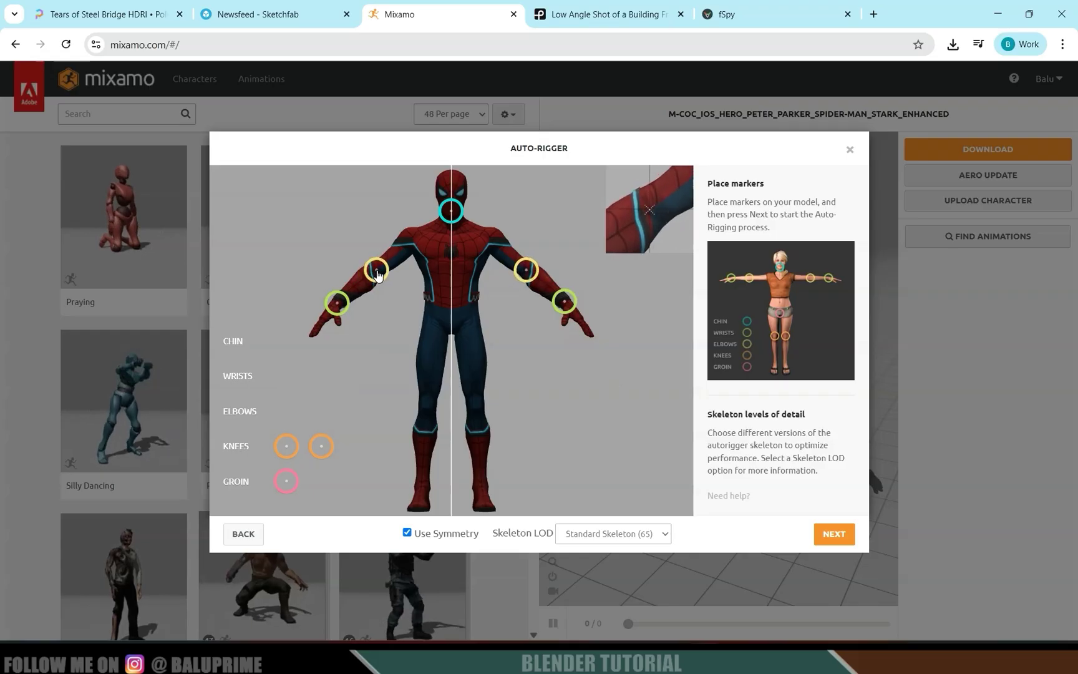
mouse_move(321, 446)
left_mouse_down()
mouse_move(309, 444)
mouse_move(447, 398)
mouse_move(428, 409)
left_mouse_up()
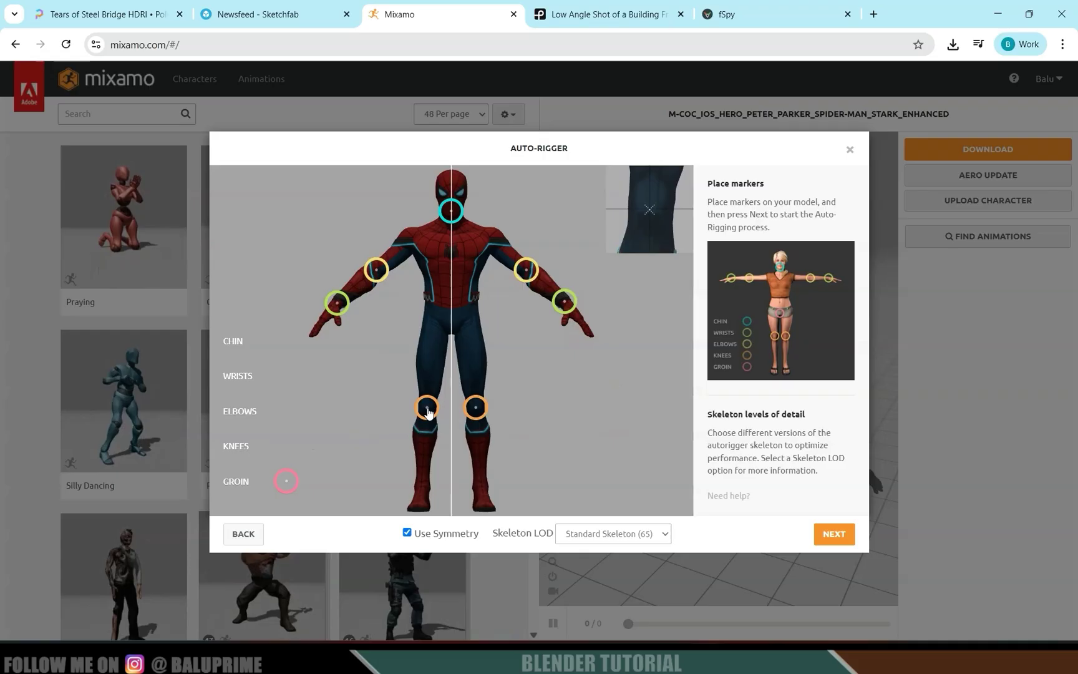
mouse_move(286, 481)
left_mouse_down()
mouse_move(368, 352)
mouse_move(435, 317)
mouse_move(453, 319)
left_mouse_up()
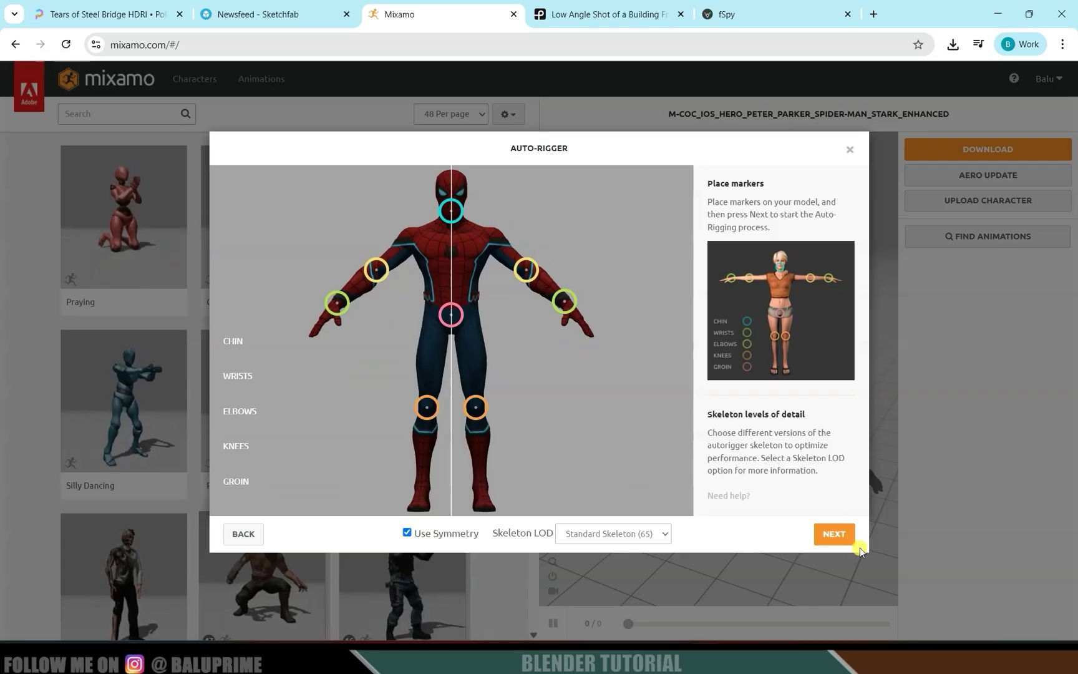
left_click(835, 535)
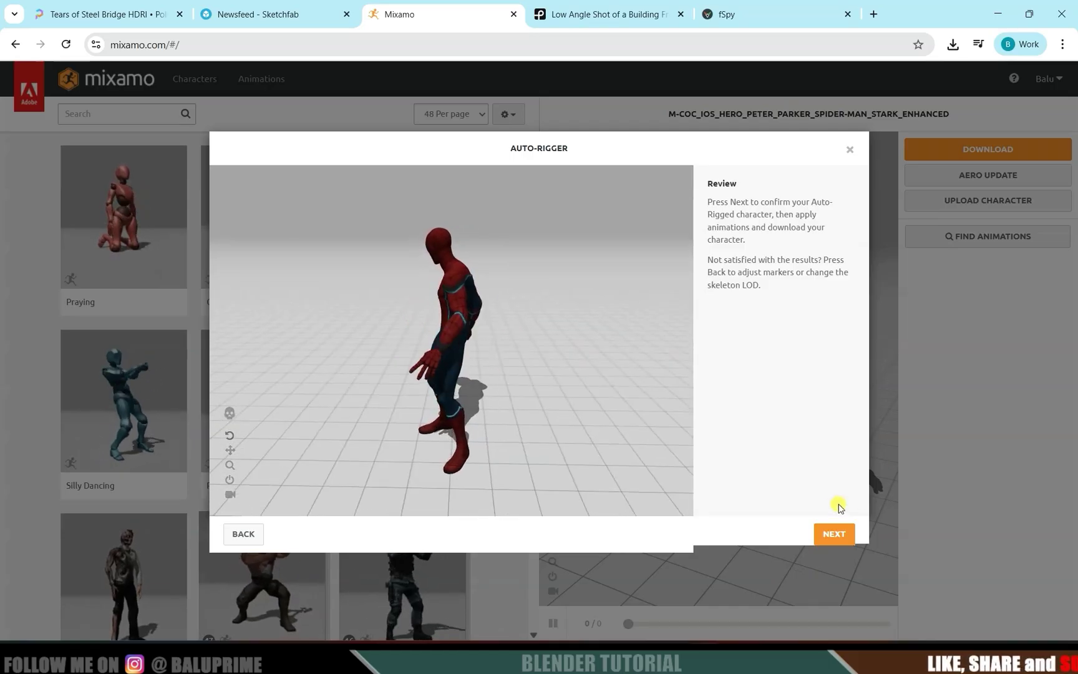
left_click(831, 535)
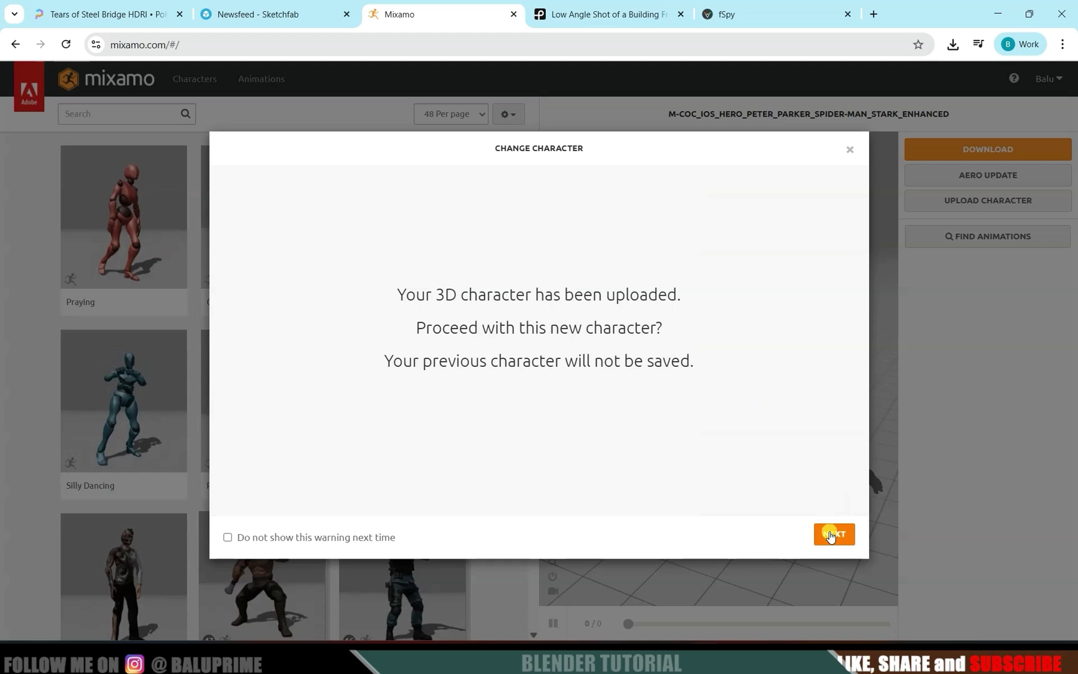
- Search the animation library for 'sit' and apply the Sitting animation to Spider-Man
left_click(829, 534)
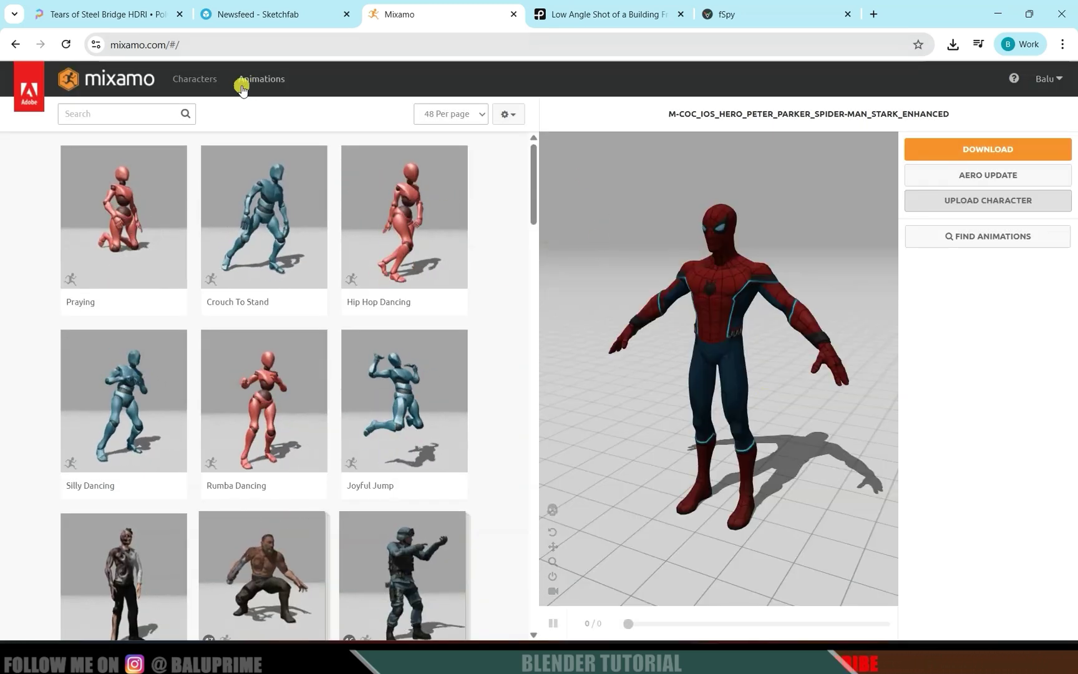
left_click(261, 81)
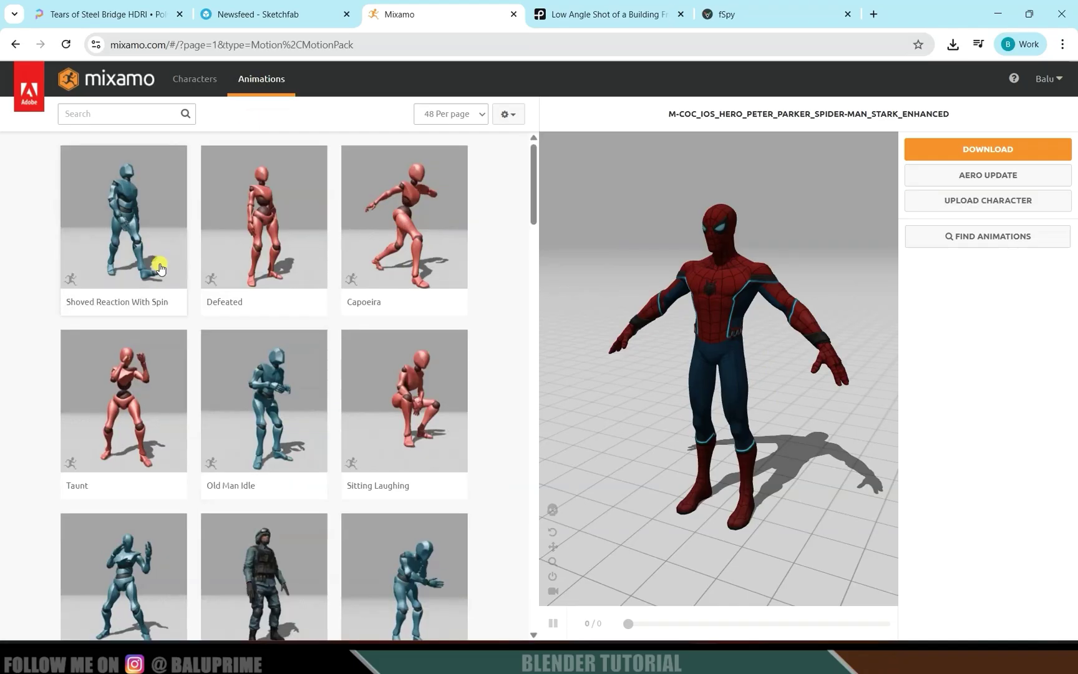
left_click(91, 114)
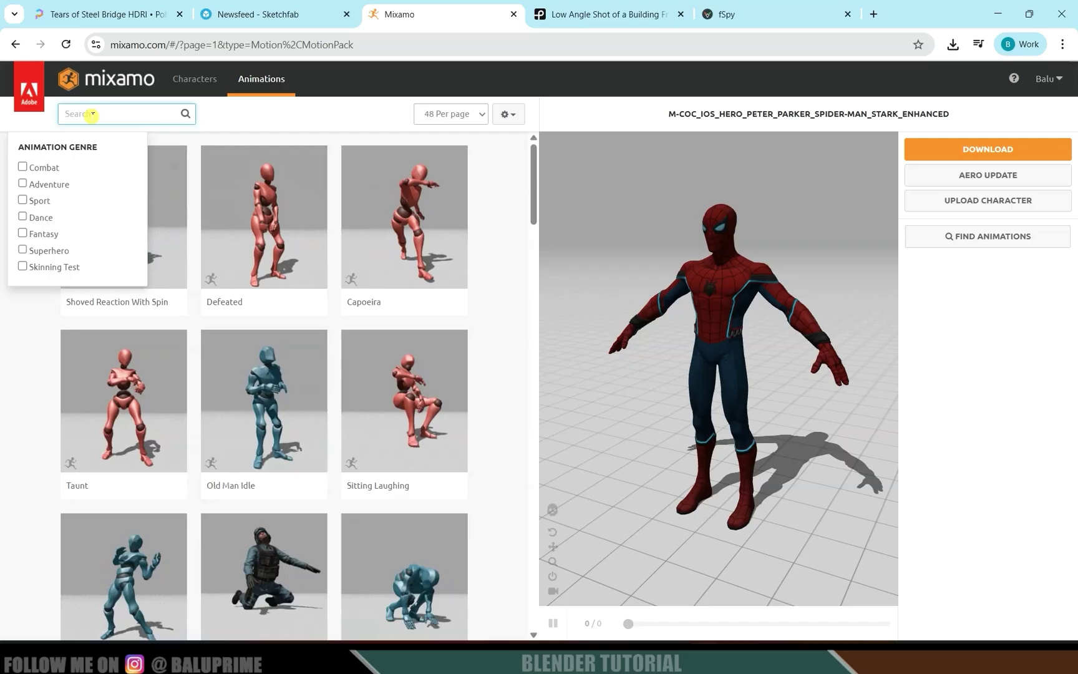
type("sit")
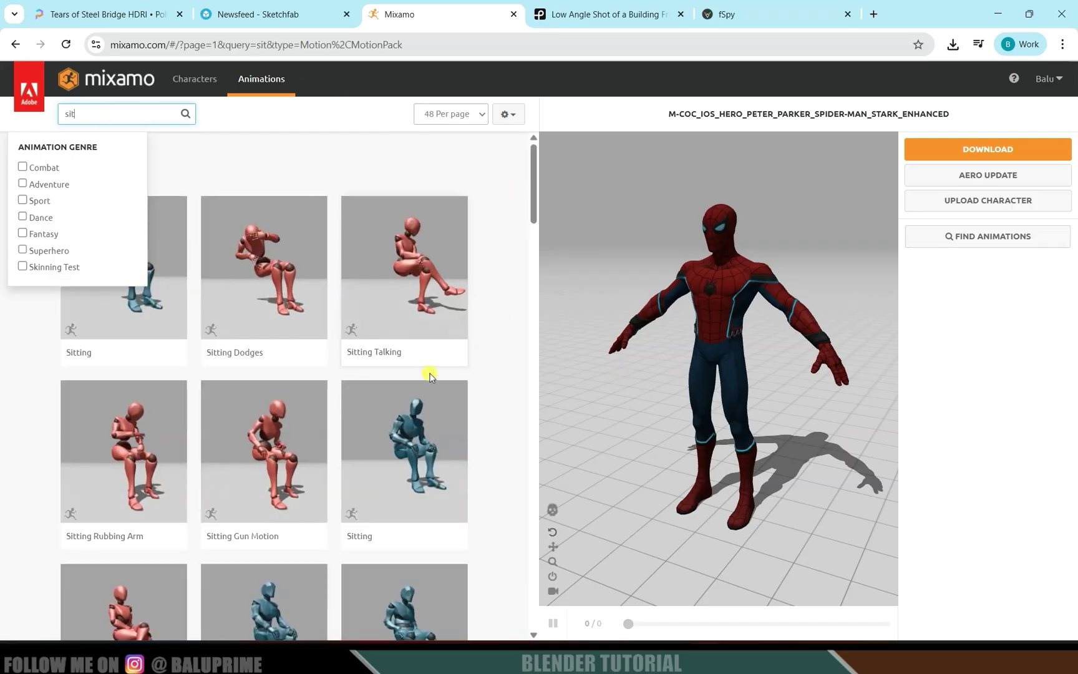
left_click(512, 415)
scroll(515, 416, "down", 1)
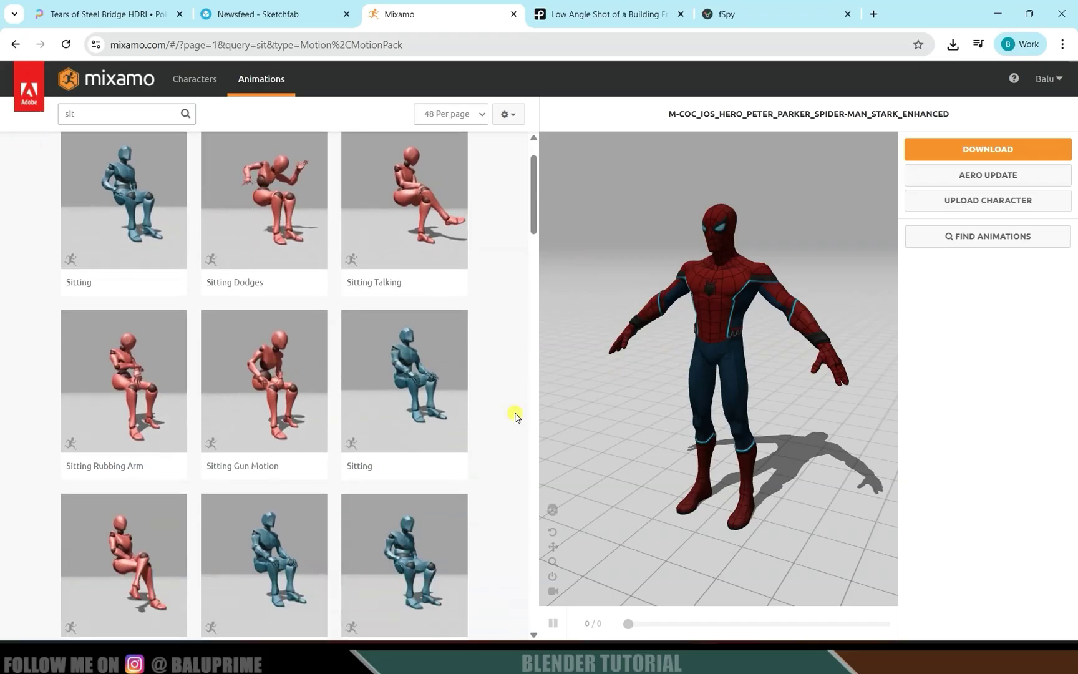
scroll(488, 375, "down", 2)
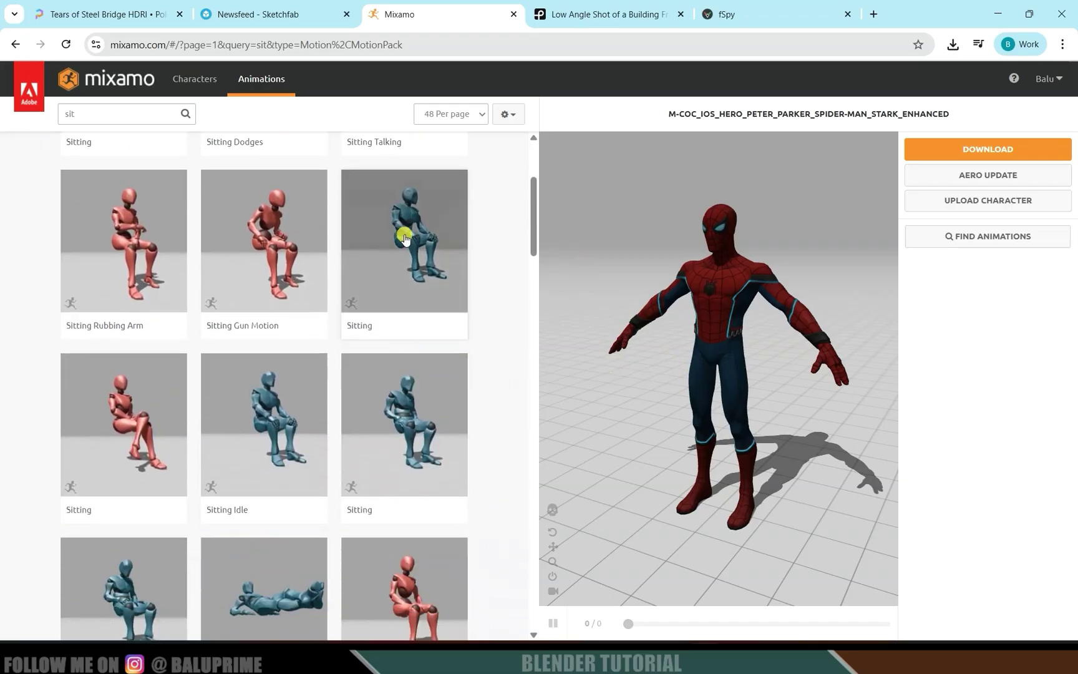
left_click(404, 238)
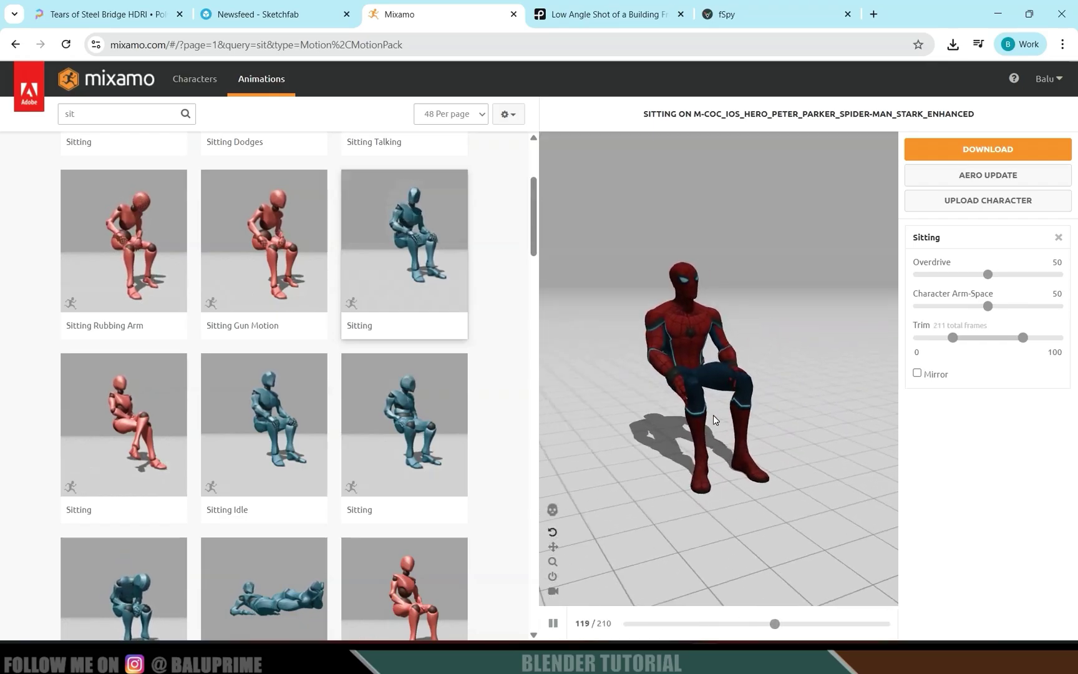
- Raise the Character Arm-Space setting to 72
mouse_move(713, 413)
left_mouse_down()
mouse_move(700, 378)
mouse_move(711, 412)
left_mouse_up()
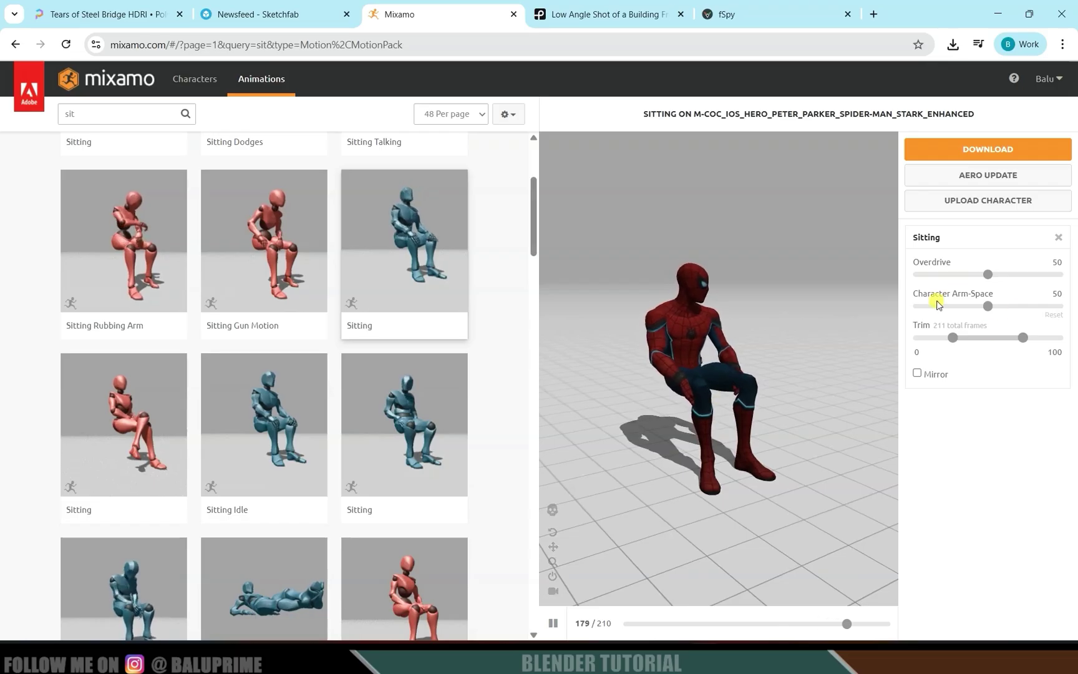
left_click(1014, 306)
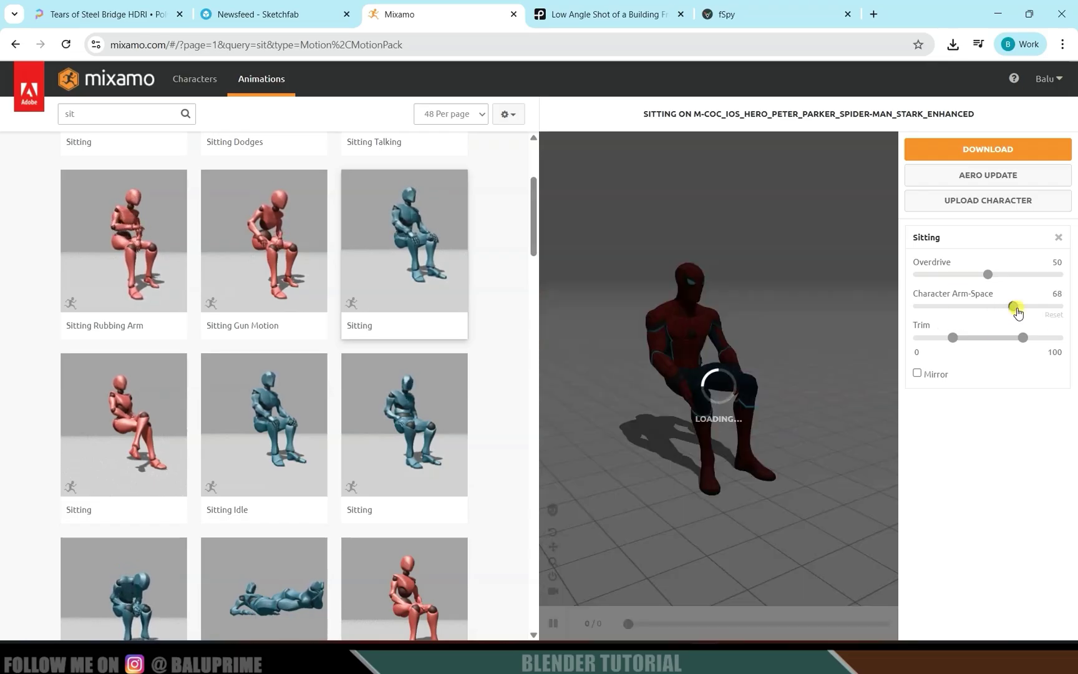
left_click_drag(1017, 310, 1022, 312)
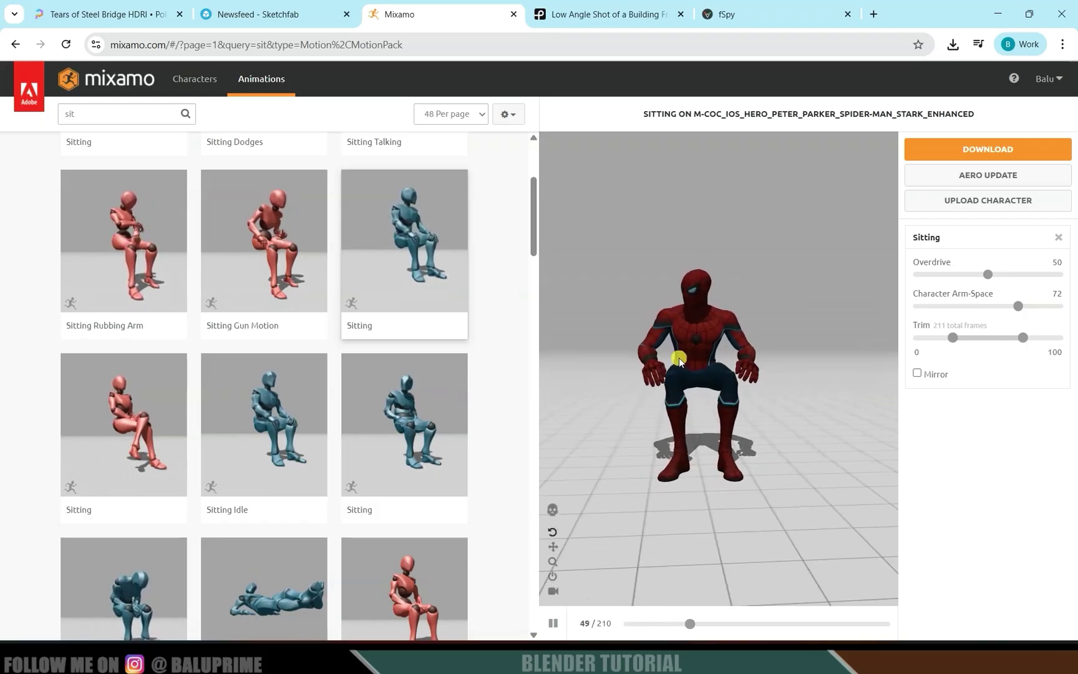
- Download the animated character as FBX with skin at 24 frames per second
left_click(1016, 161)
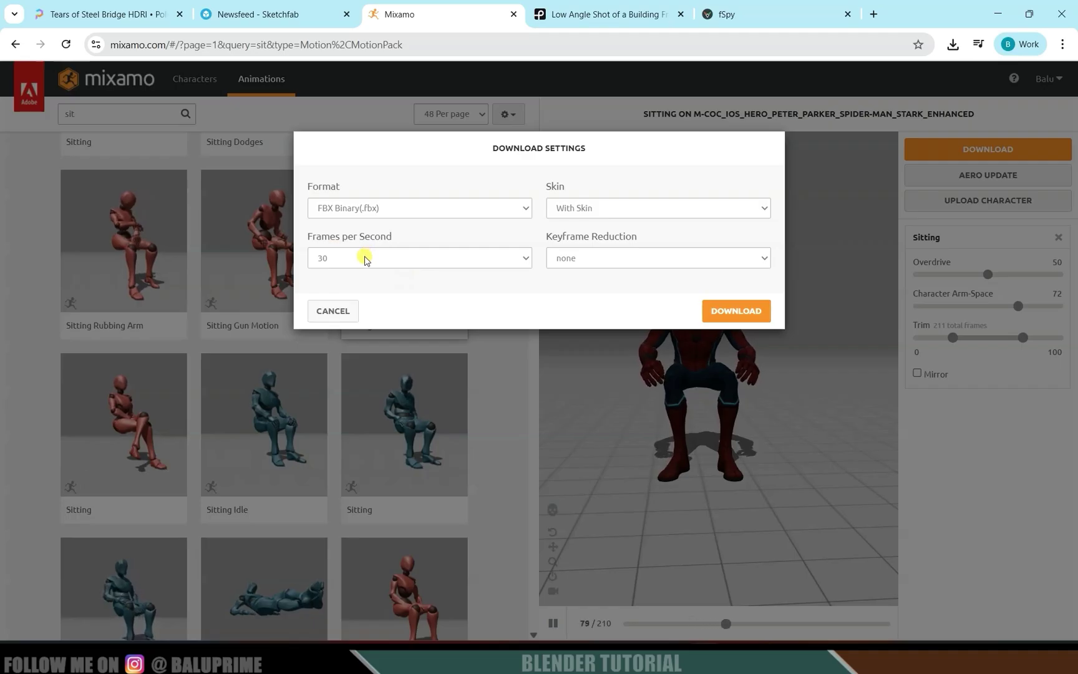
left_click(489, 263)
left_click(343, 277)
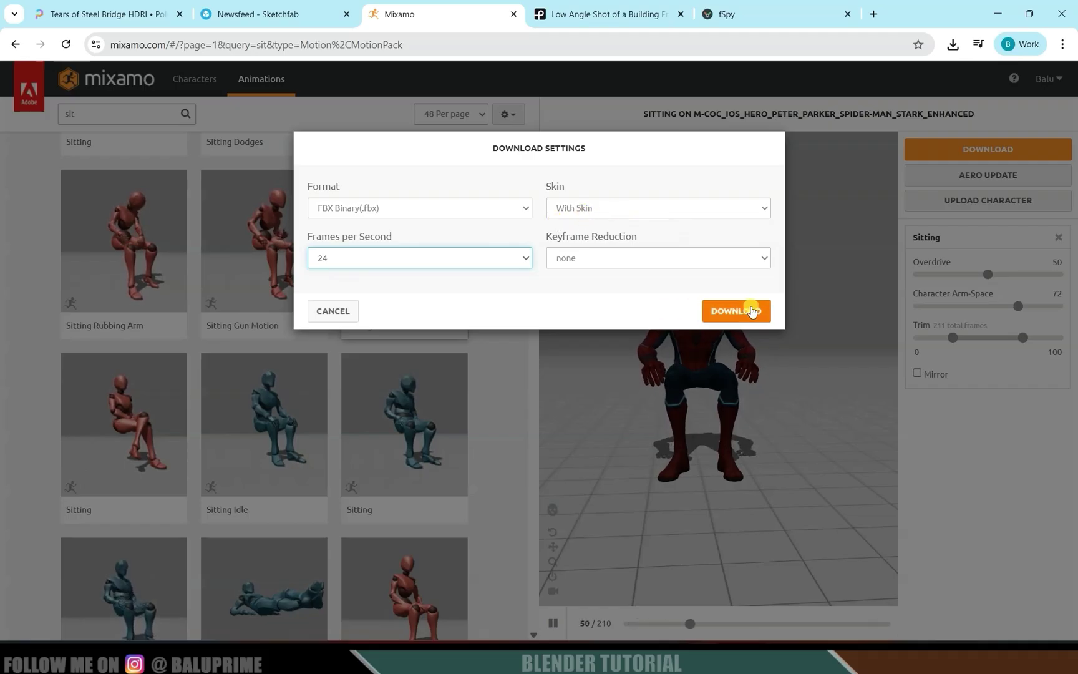
left_click(728, 311)
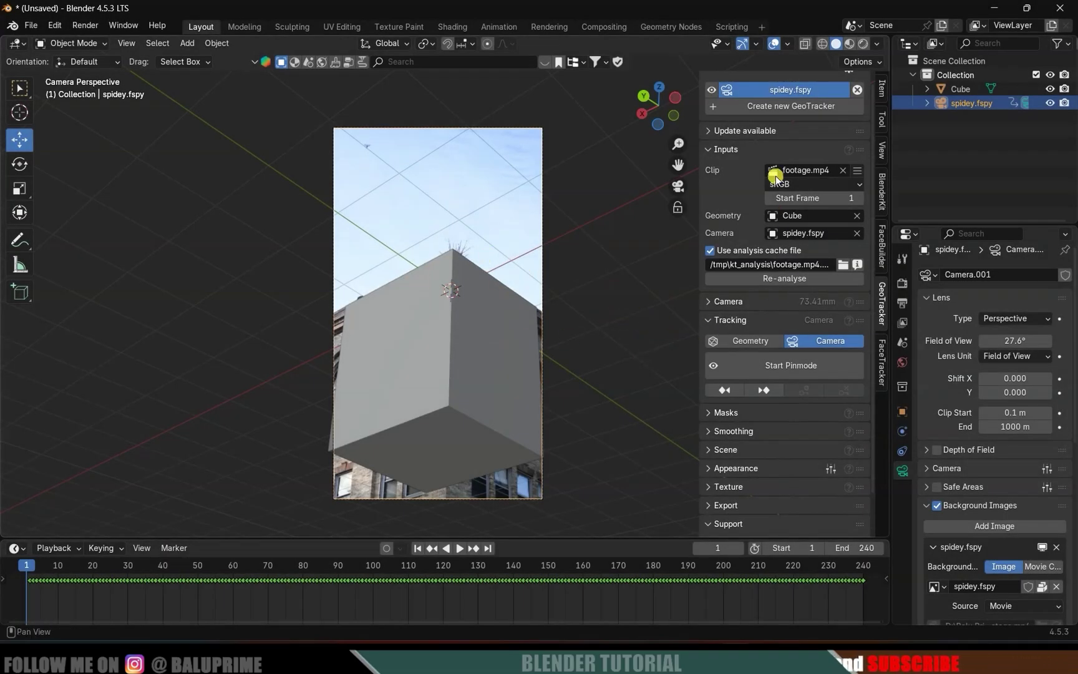
- Hide the sidebar and import Sitting (2).fbx into Blender
key("n")
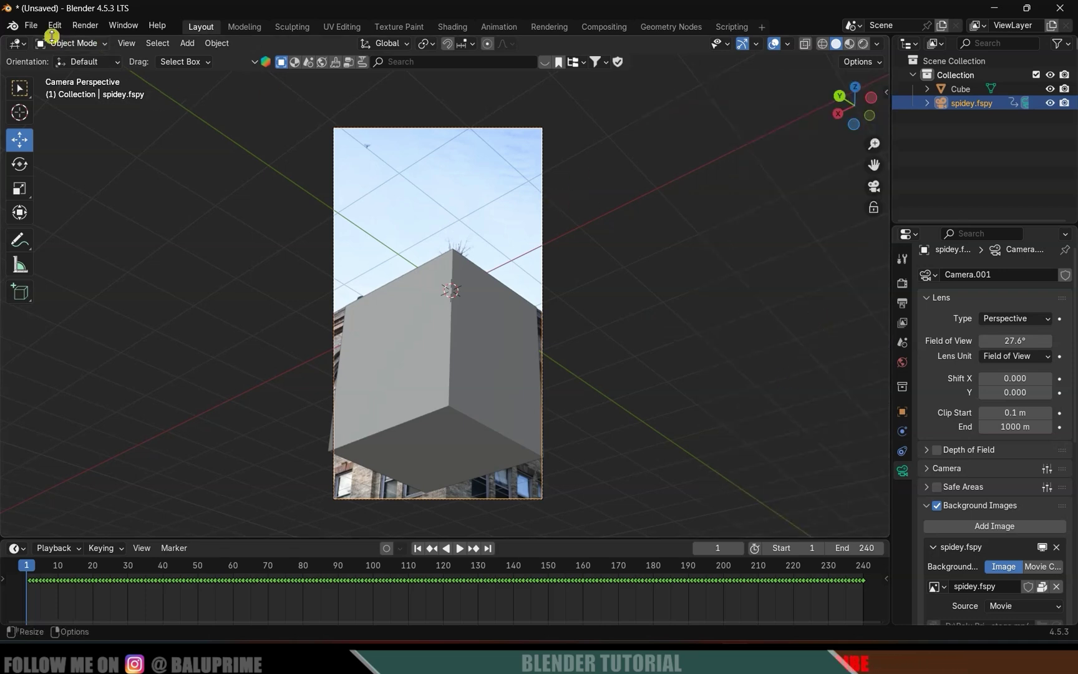
left_click(31, 25)
mouse_move(63, 223)
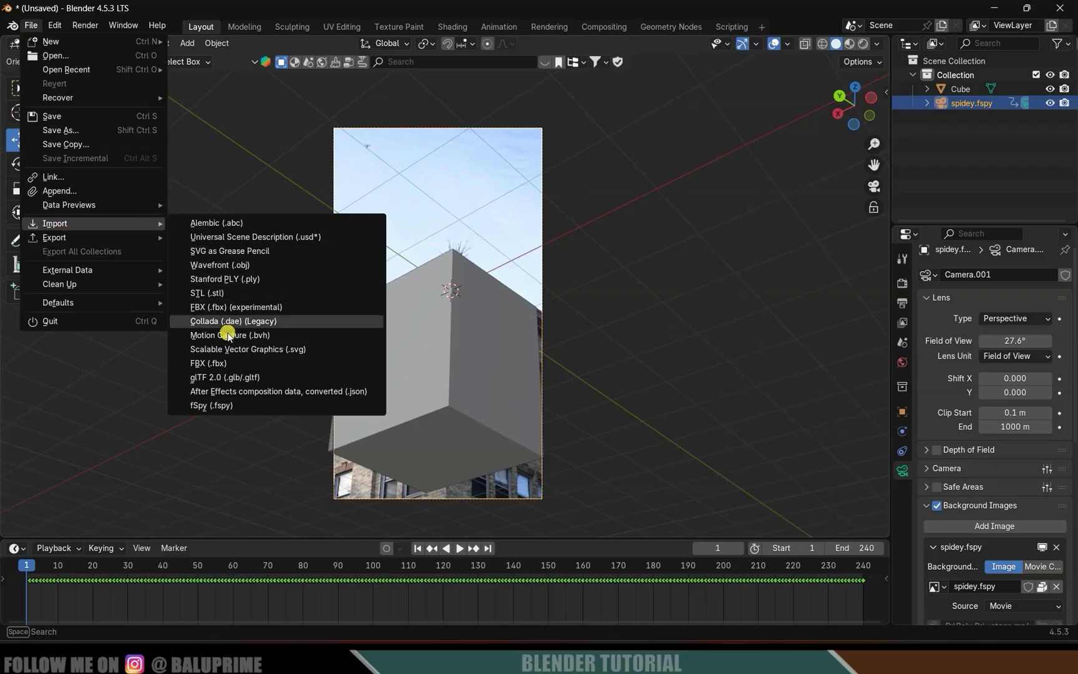
left_click(208, 363)
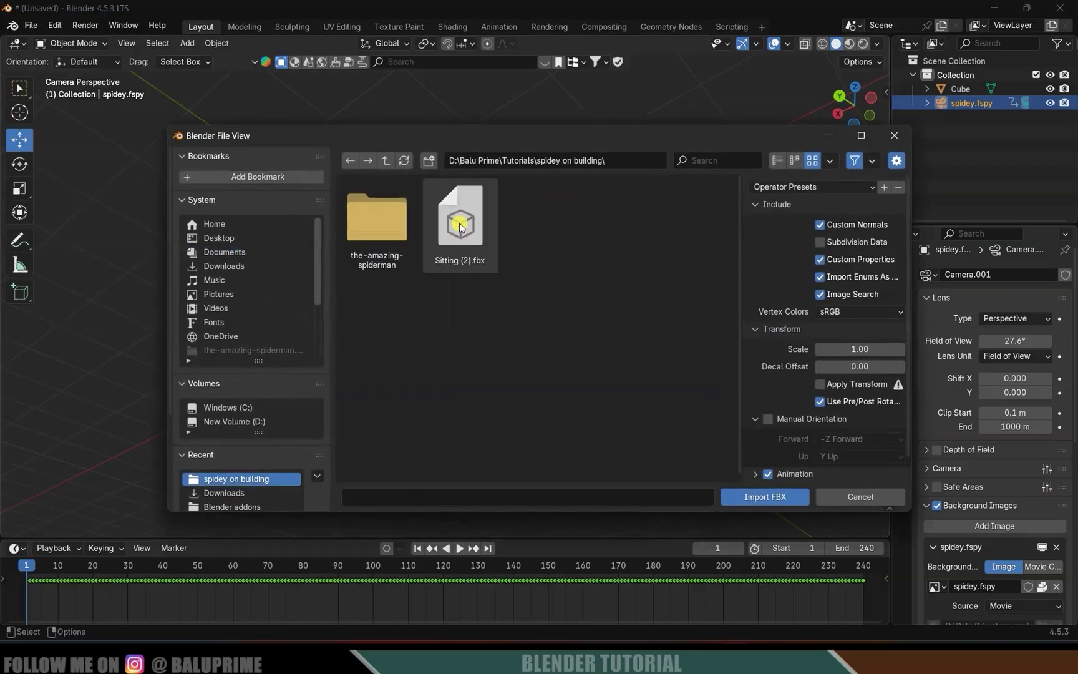
left_click(472, 235)
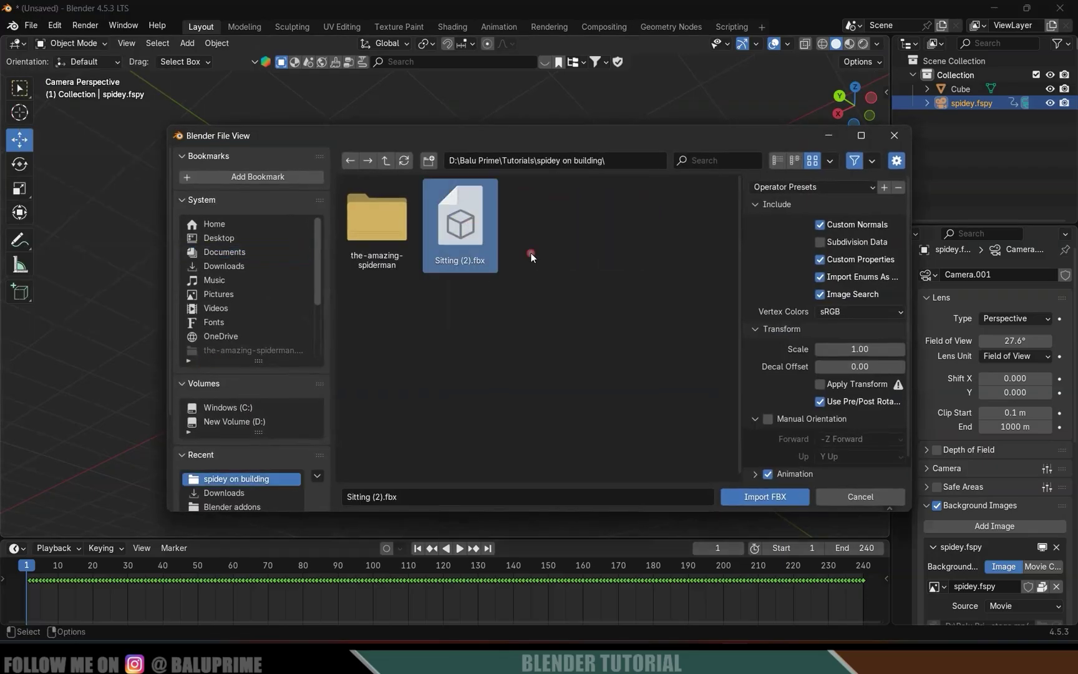
left_click(764, 496)
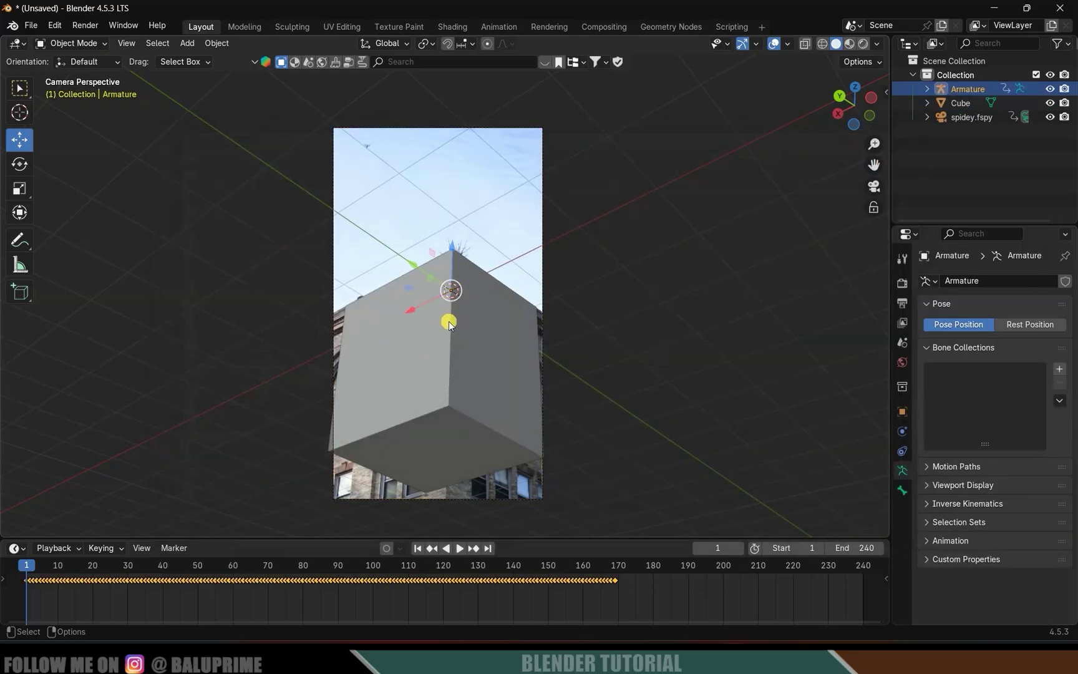
- Scale the imported armature up twice so it sits on top of the box
key("s")
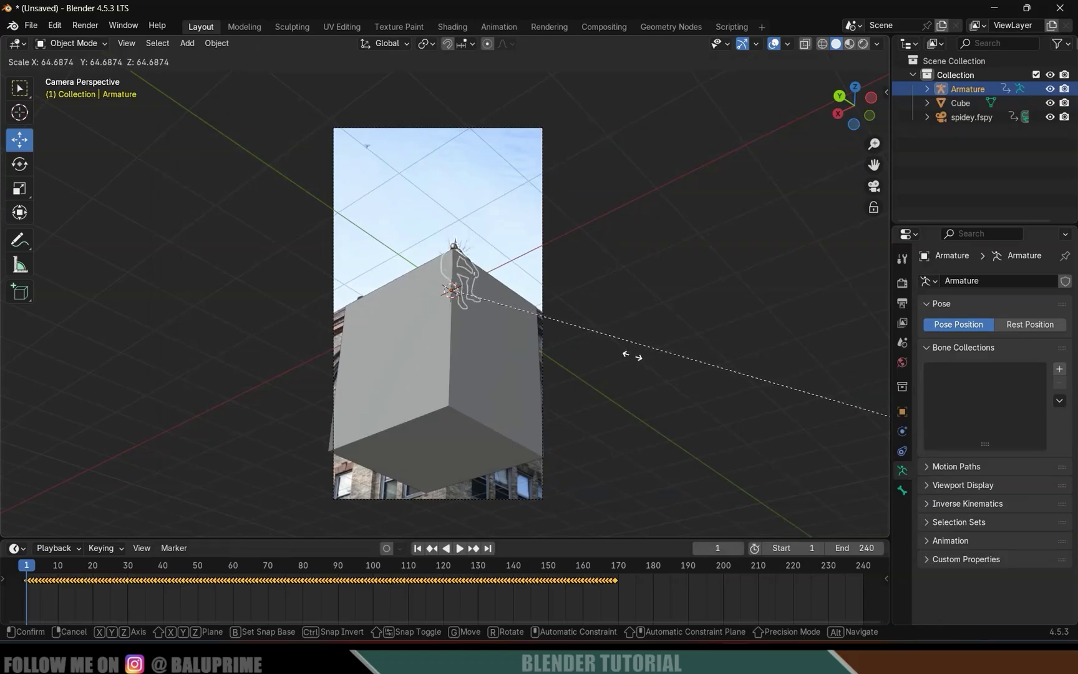
left_click(548, 311)
key("s")
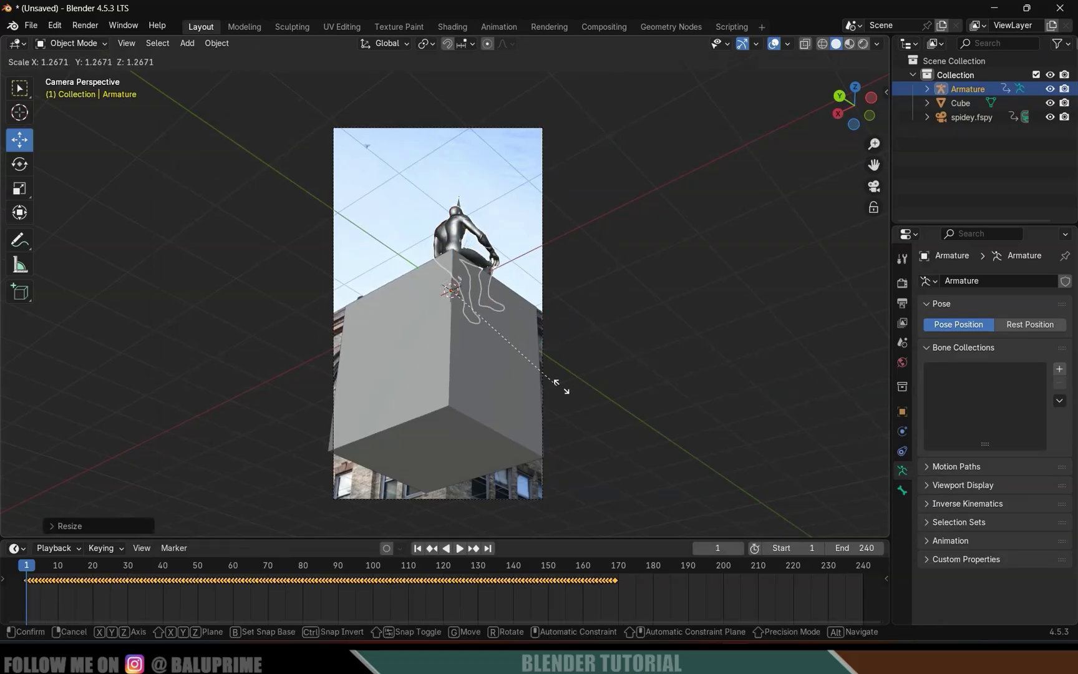
left_click(573, 215)
middle_click_drag(573, 215, 568, 299)
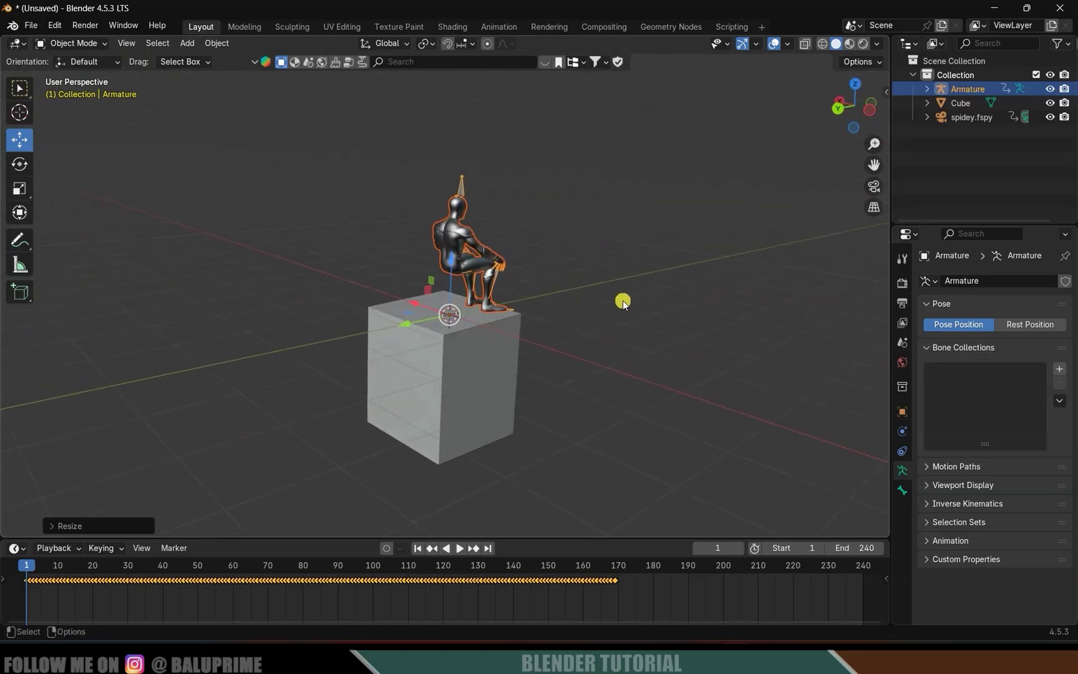
- Rotate the armature about its vertical axis so it faces the camera
scroll(622, 301, "up", 3)
middle_click_drag(623, 301, 775, 354)
middle_click_drag(664, 461, 453, 365)
middle_click_drag(484, 405, 451, 399)
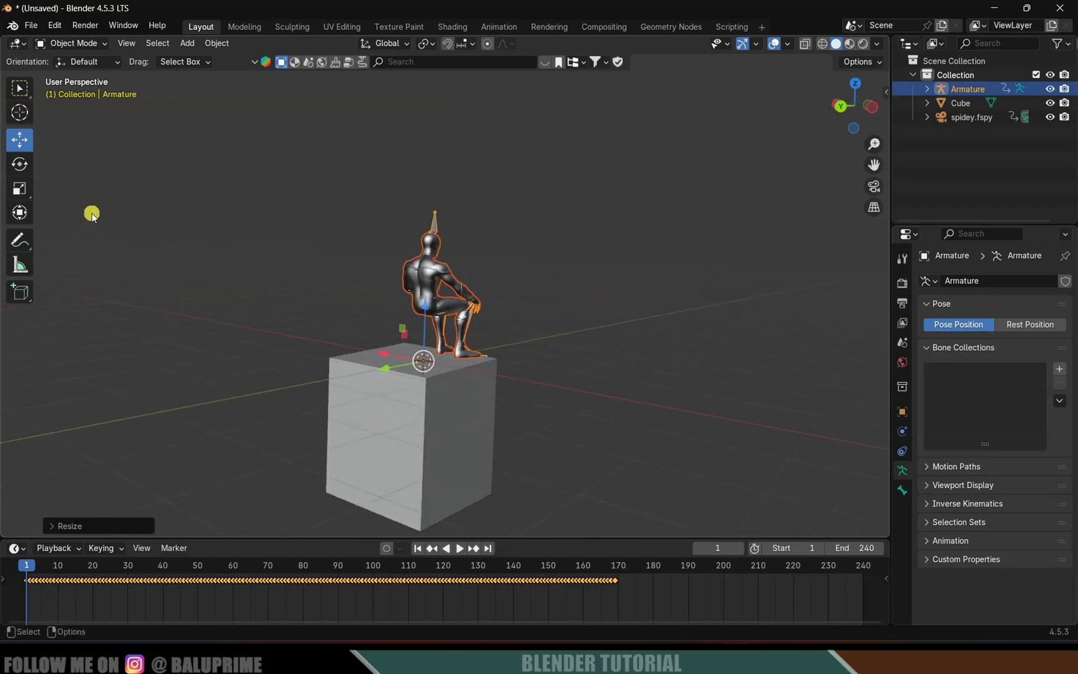
left_click(19, 164)
left_click_drag(459, 374, 399, 366)
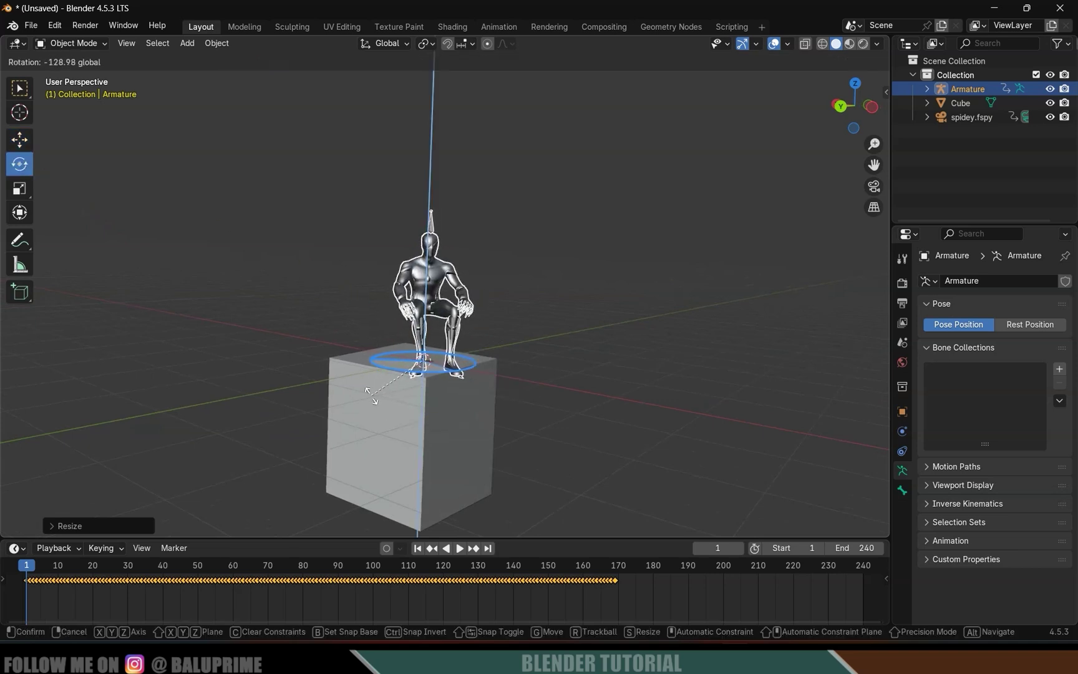
left_click(486, 393)
middle_click_drag(489, 388, 462, 374)
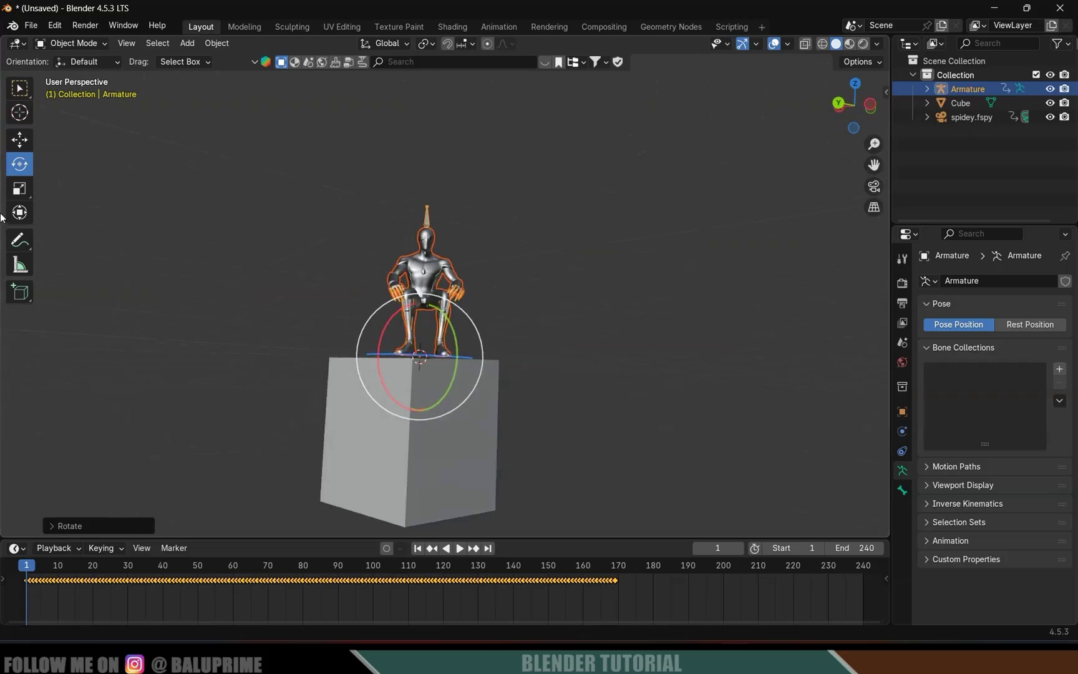
- Move the armature down onto the box and slide it to the top edge
left_click(16, 144)
left_click_drag(420, 334, 359, 405)
middle_click_drag(359, 405, 365, 380)
left_click_drag(365, 379, 396, 377)
left_click_drag(444, 325, 441, 332)
middle_click_drag(441, 332, 535, 394)
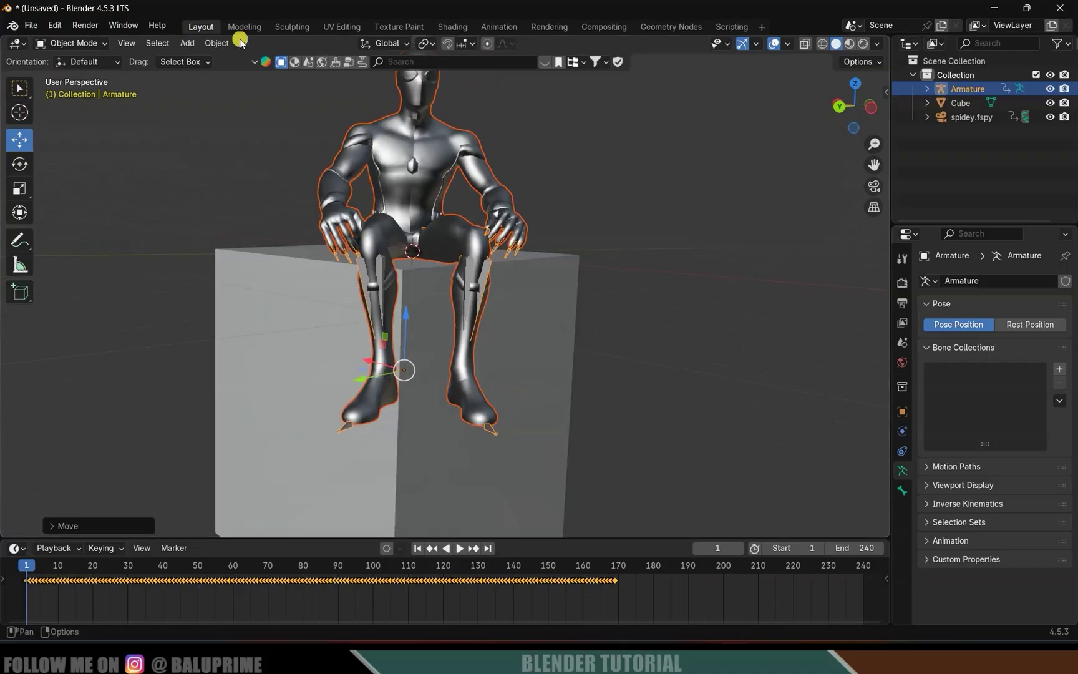
- Switch to Local transform orientation, nudge the armature along local X, and check through the camera
left_click(386, 43)
left_click(357, 101)
left_click_drag(474, 368, 437, 369)
middle_click_drag(421, 388, 490, 363)
scroll(575, 338, "down", 3)
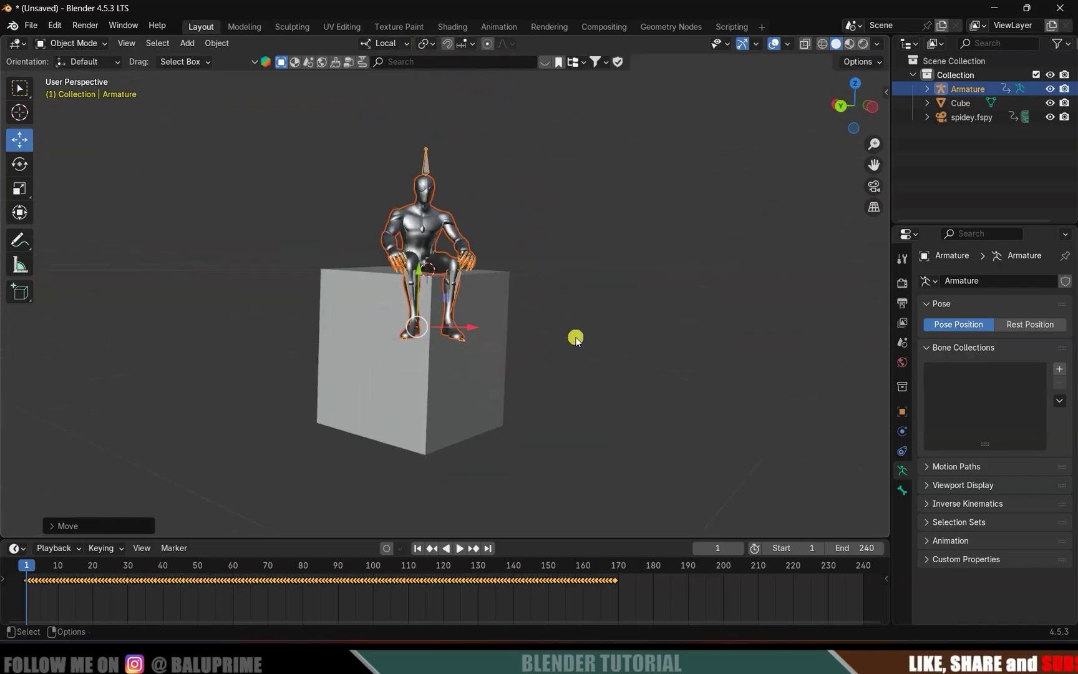
key("KP_0")
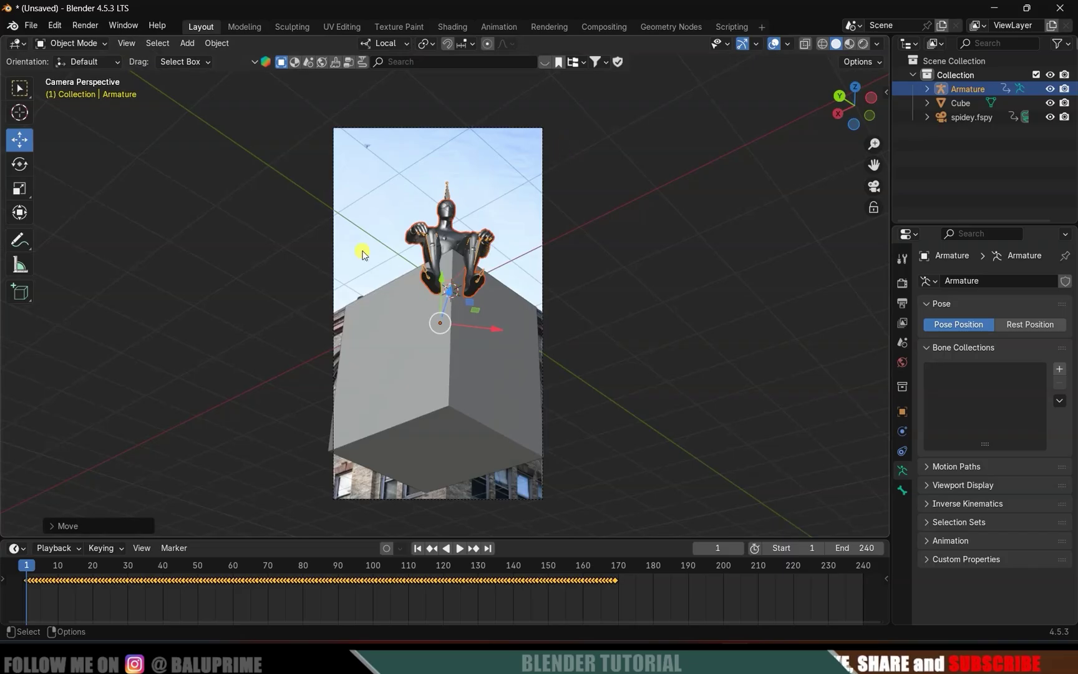
key("KP_0")
- Enlarge the figure slightly, shift it along local Y, and check the pose through the camera
key("g")
key("z")
key("z")
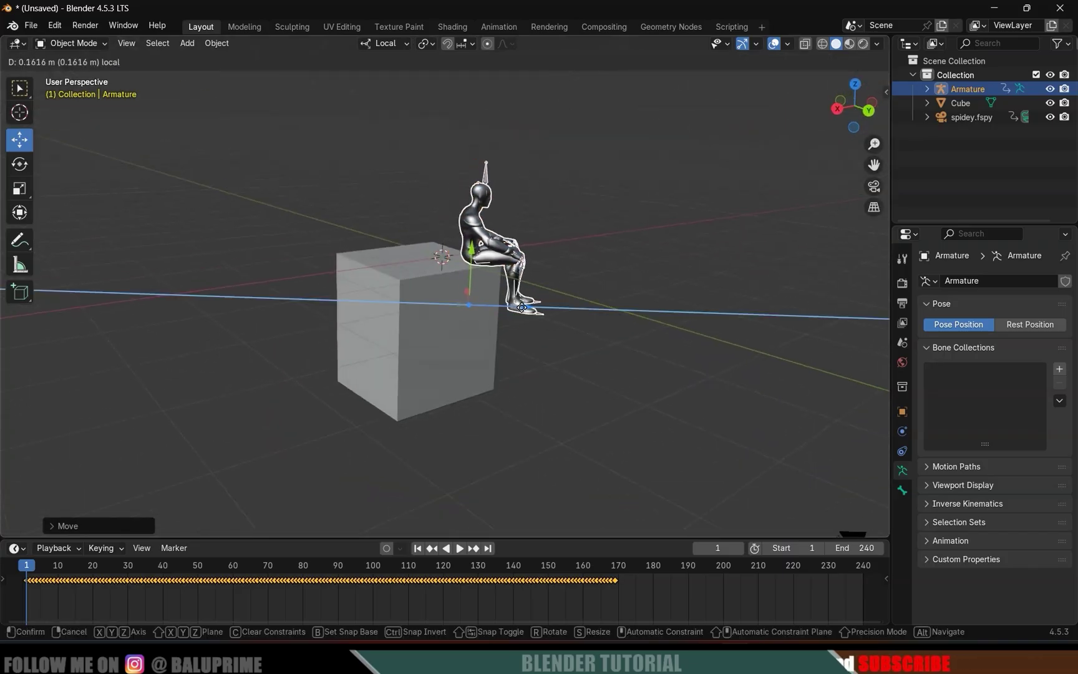
key("s")
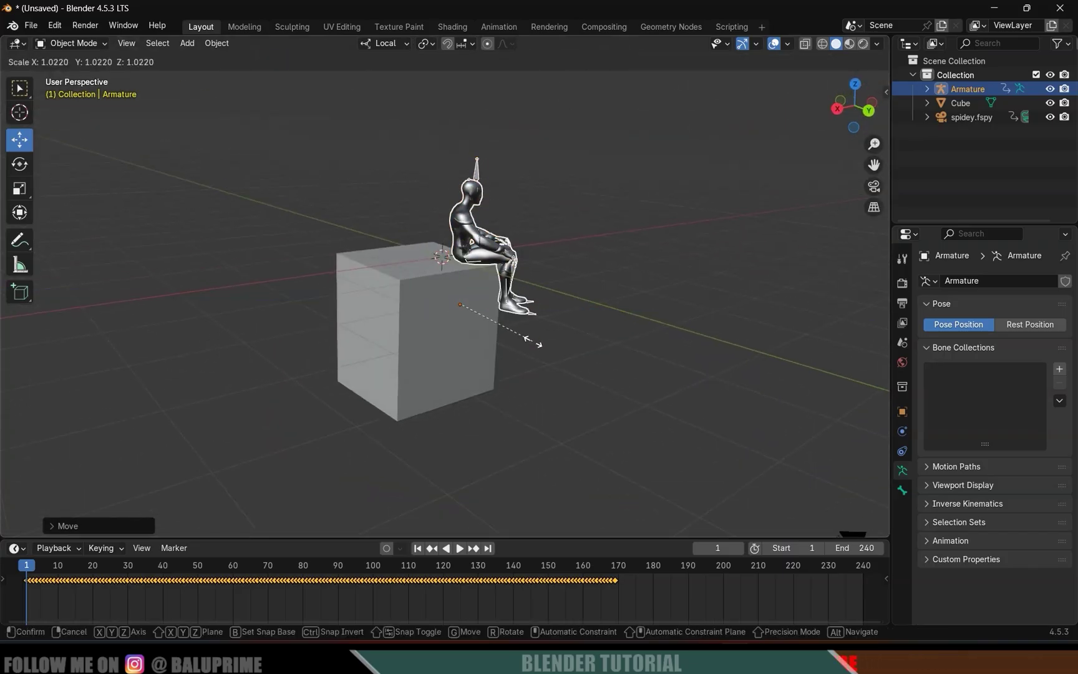
left_click(536, 344)
middle_click_drag(537, 343, 549, 320)
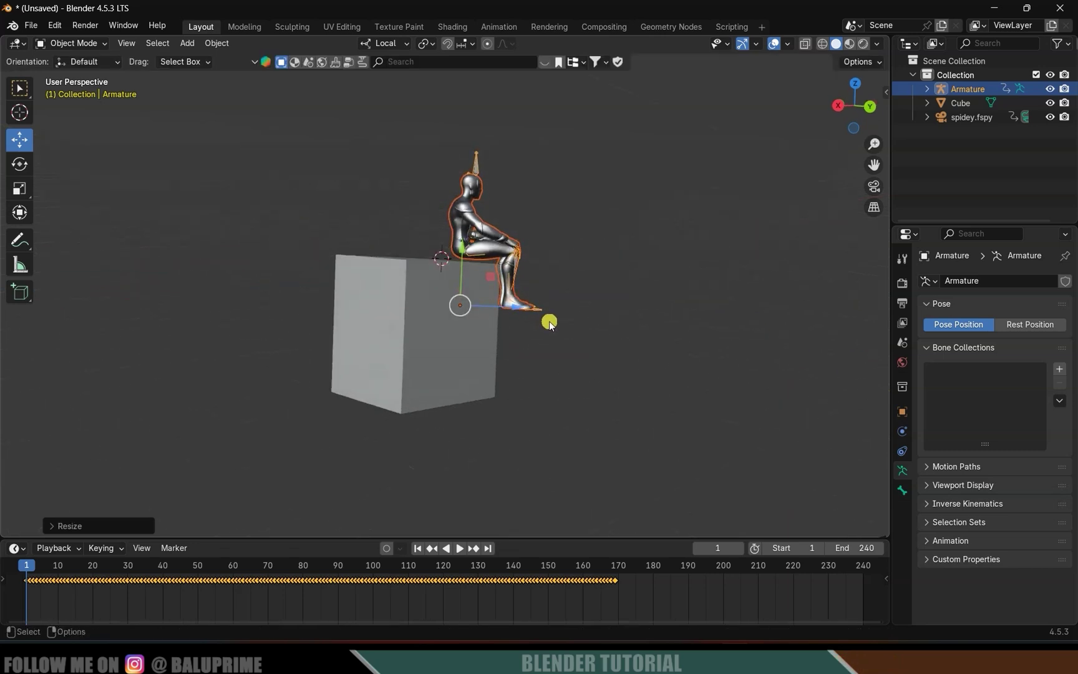
scroll(483, 265, "up", 3)
left_click_drag(474, 267, 472, 275)
middle_click_drag(472, 275, 534, 349)
key("KP_0")
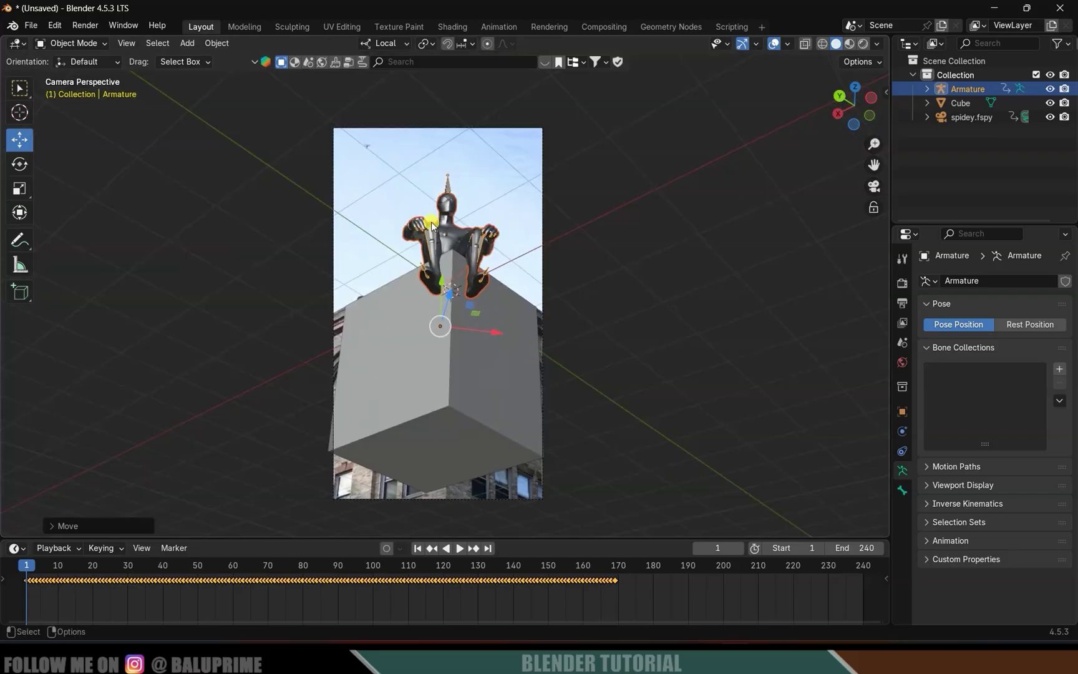
middle_click_drag(474, 266, 499, 309)
left_click_drag(315, 578, 648, 583)
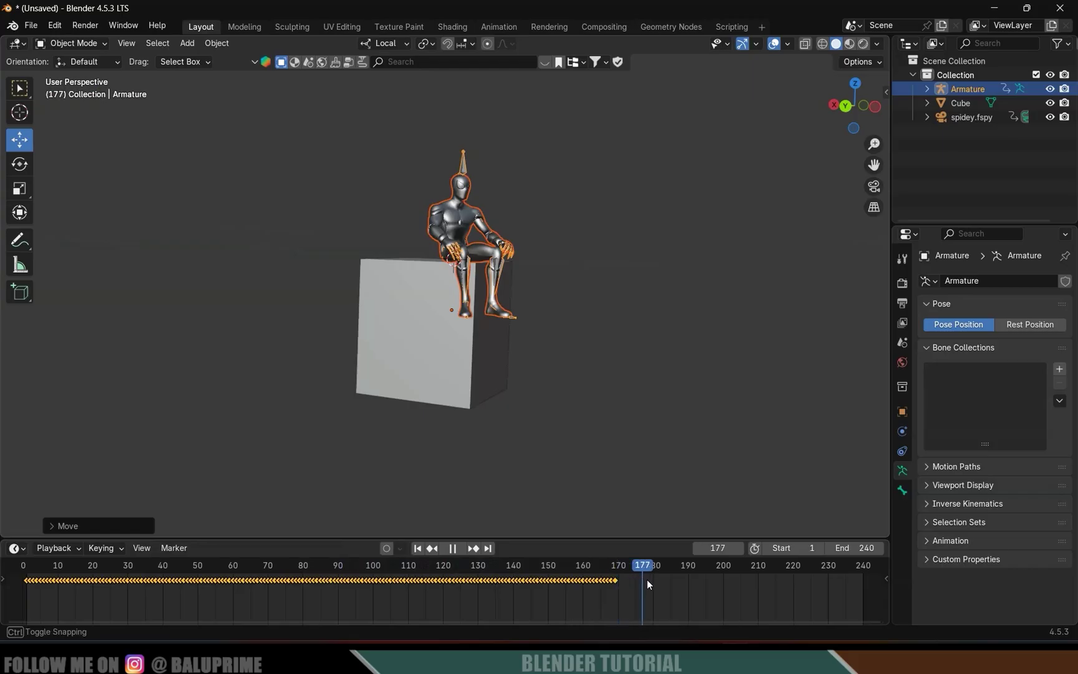
- Select all the armature's keyframes and make the animation cyclic with Shift+E
left_click_drag(821, 587, 666, 585)
left_click(486, 260)
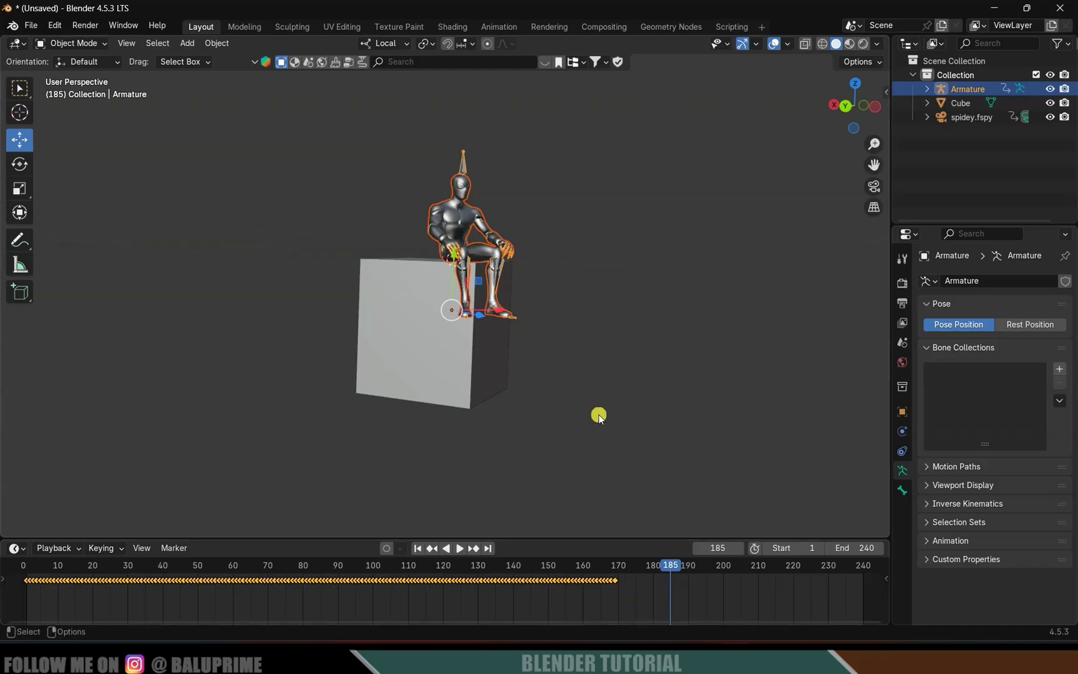
left_click(587, 295)
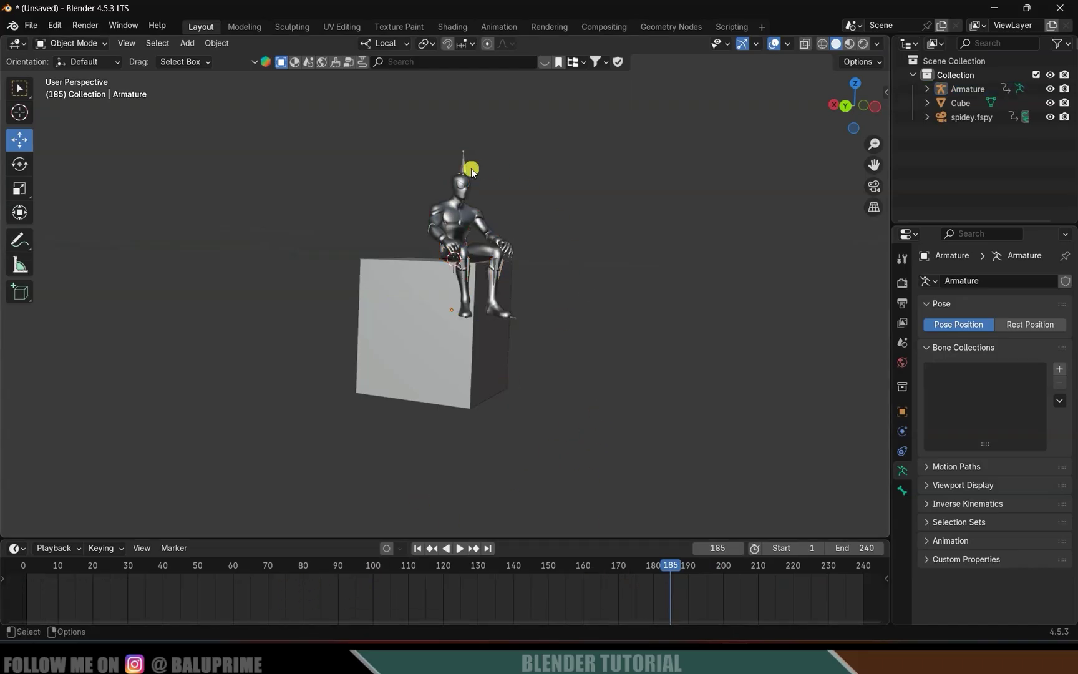
left_click(463, 161)
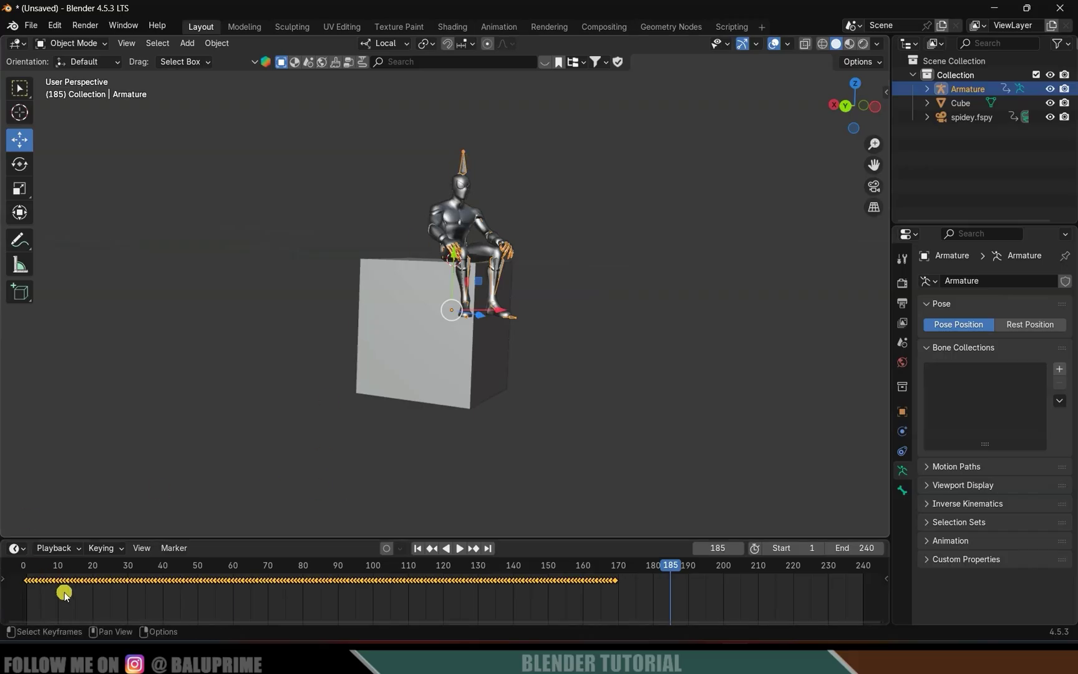
left_click_drag(651, 602, 25, 580)
left_click(553, 604)
left_click(642, 603)
key("shift+e")
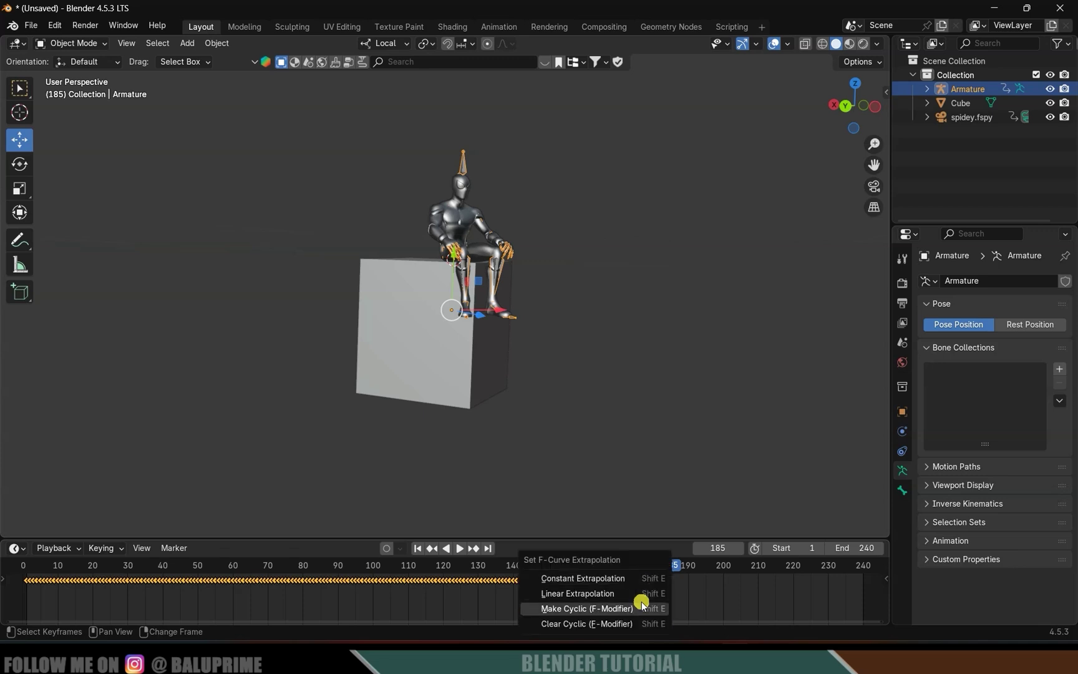
left_click(571, 611)
- Play the animation to confirm the loop, then view the scene through the camera
key("space")
mouse_move(608, 577)
left_mouse_down()
mouse_move(660, 566)
mouse_move(609, 572)
mouse_move(808, 575)
mouse_move(607, 573)
left_mouse_up()
key("space")
key("KP_0")
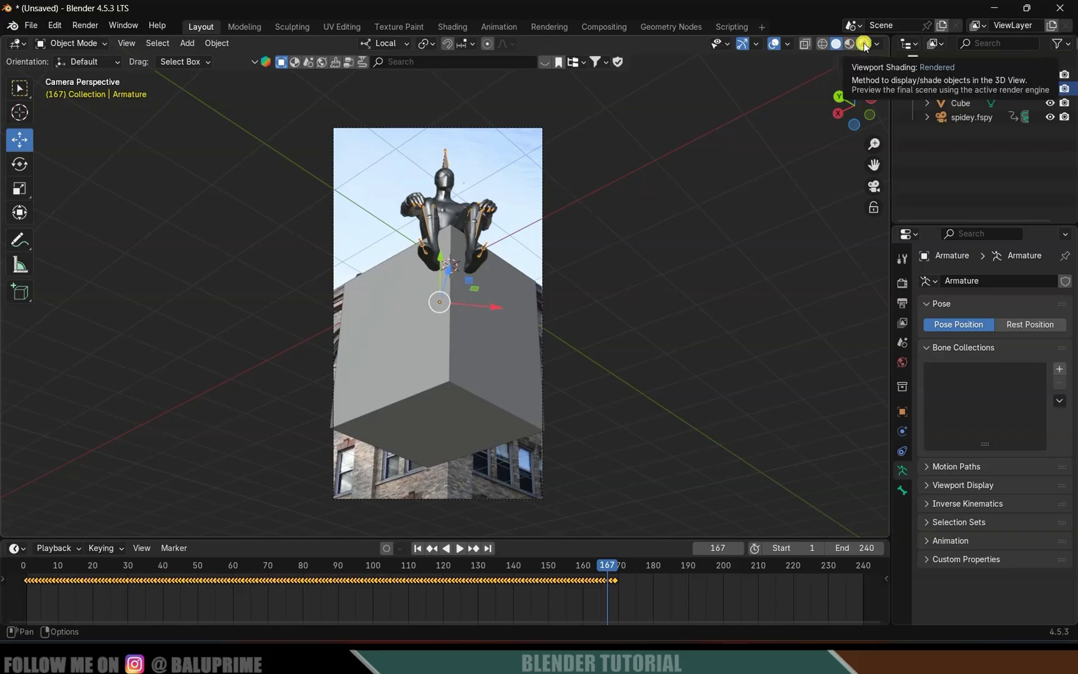
- Save the project as spidey.blend and switch the viewport to rendered preview
left_click(31, 25)
left_click(52, 117)
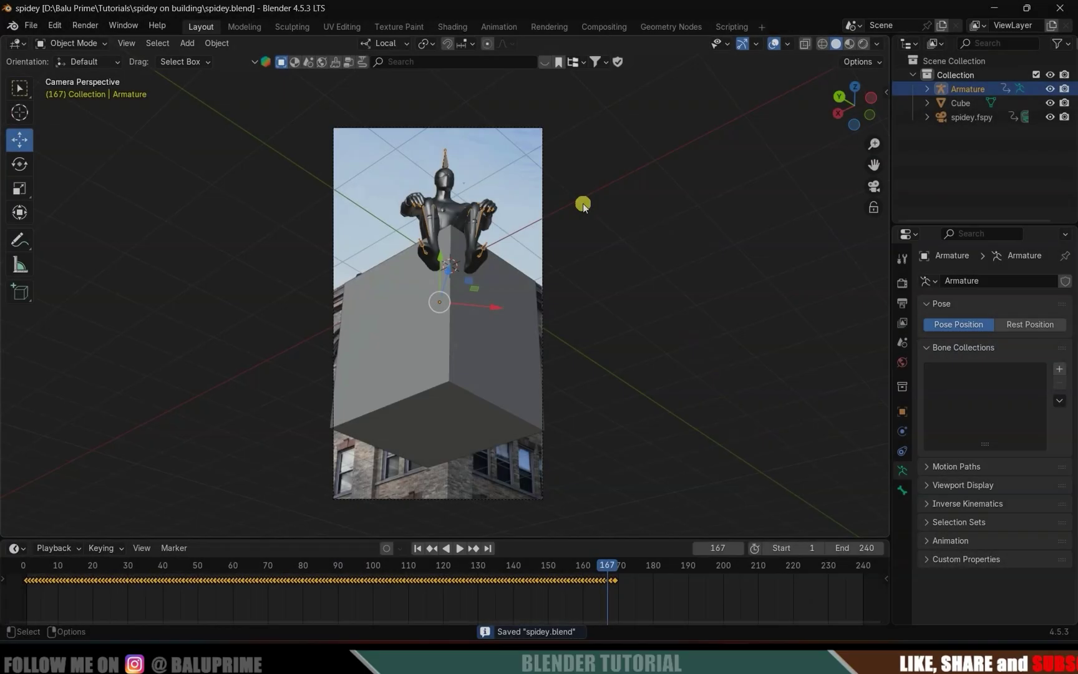
left_click(863, 44)
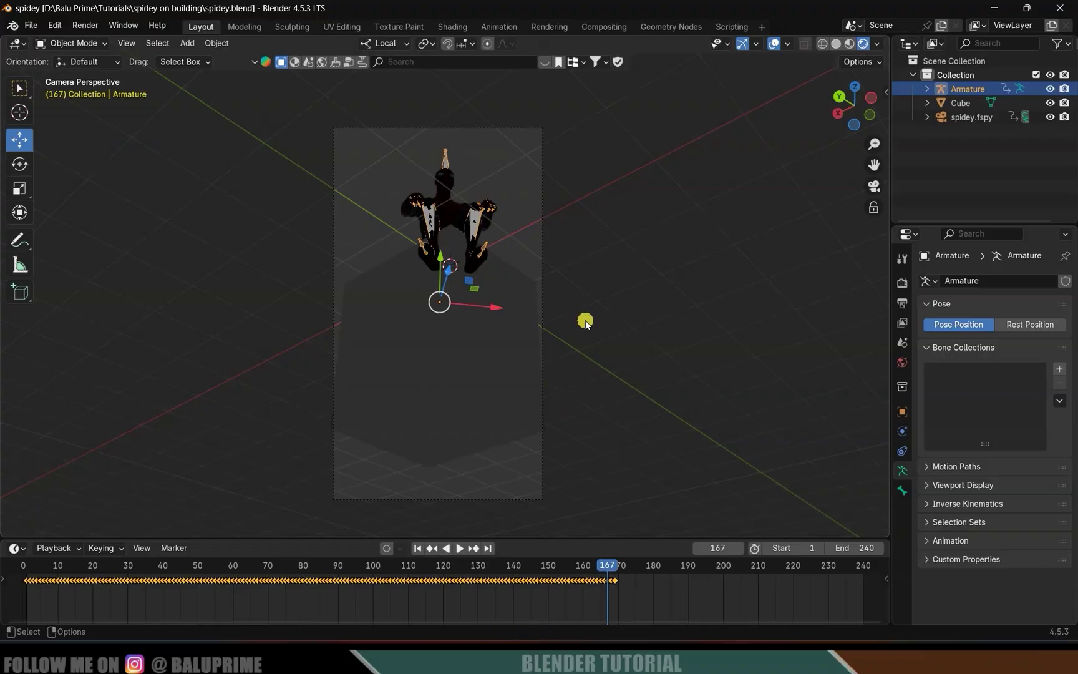
- Light the world with the tears_of_steel_bridge_1k.exr HDRI as an environment texture
left_click(902, 363)
left_click(997, 375)
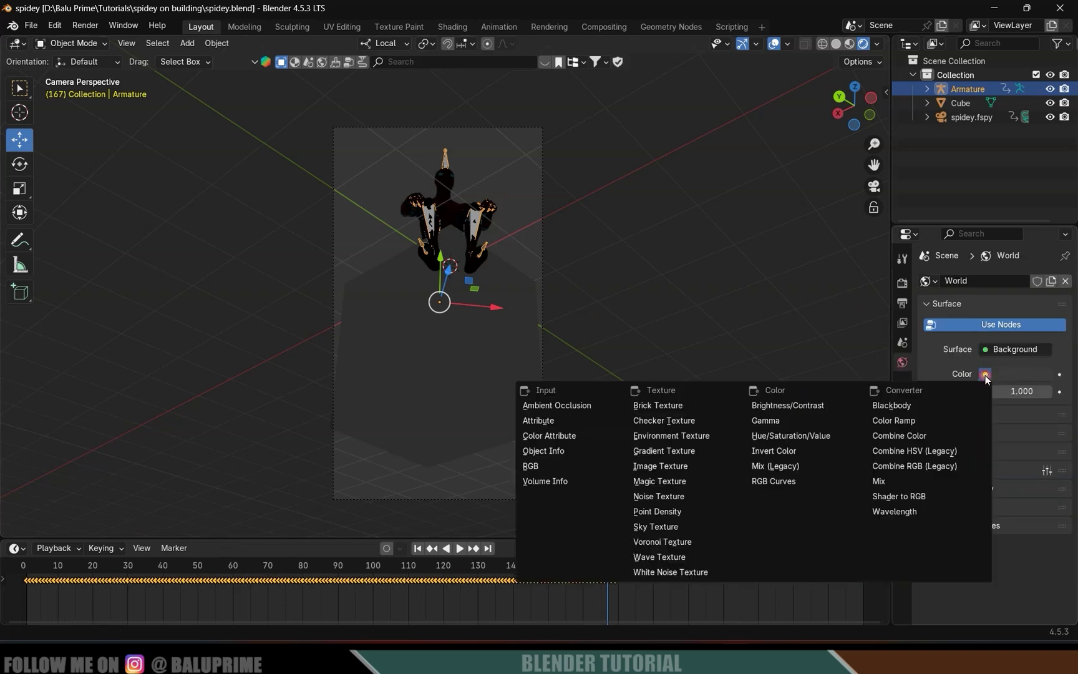
left_click(678, 435)
left_click(1048, 393)
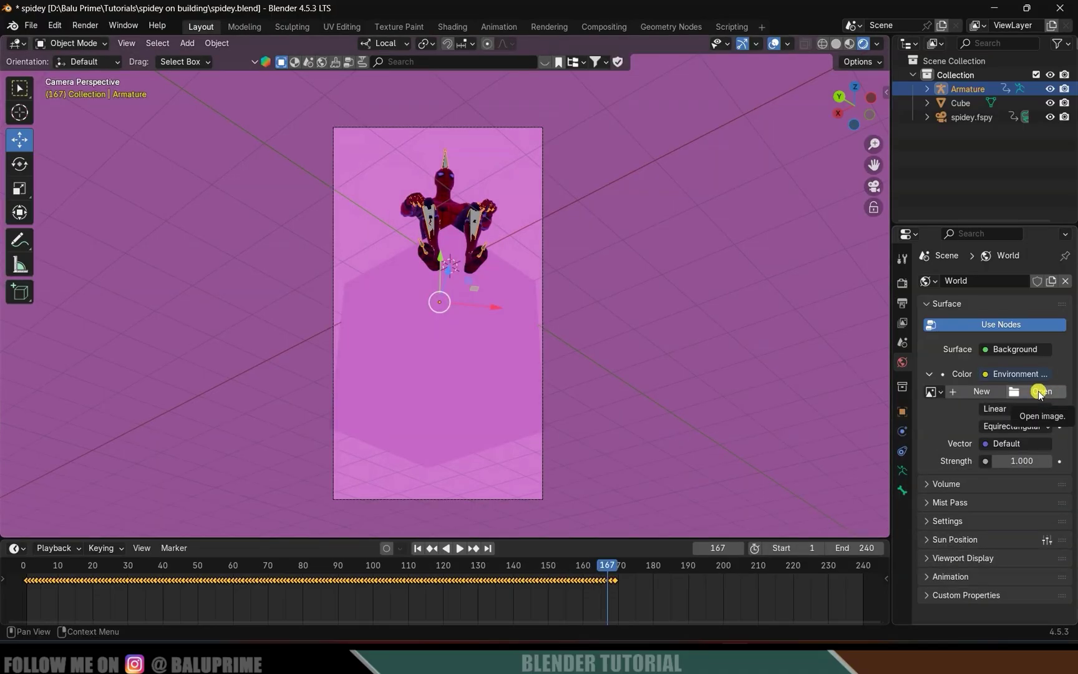
left_click(1040, 392)
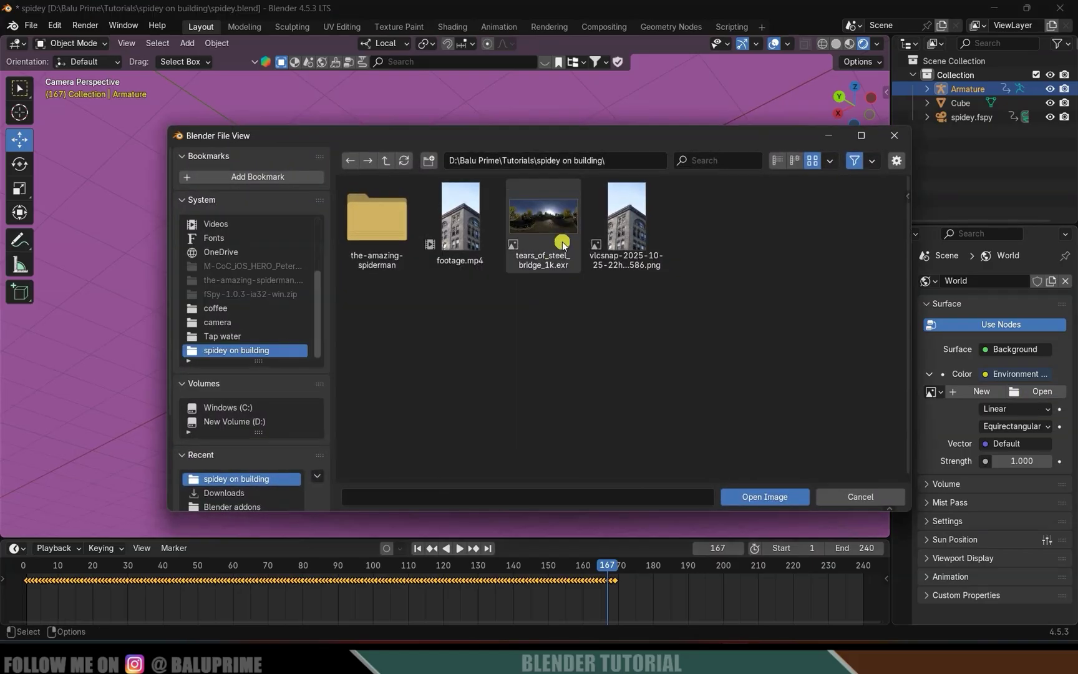
left_click(551, 232)
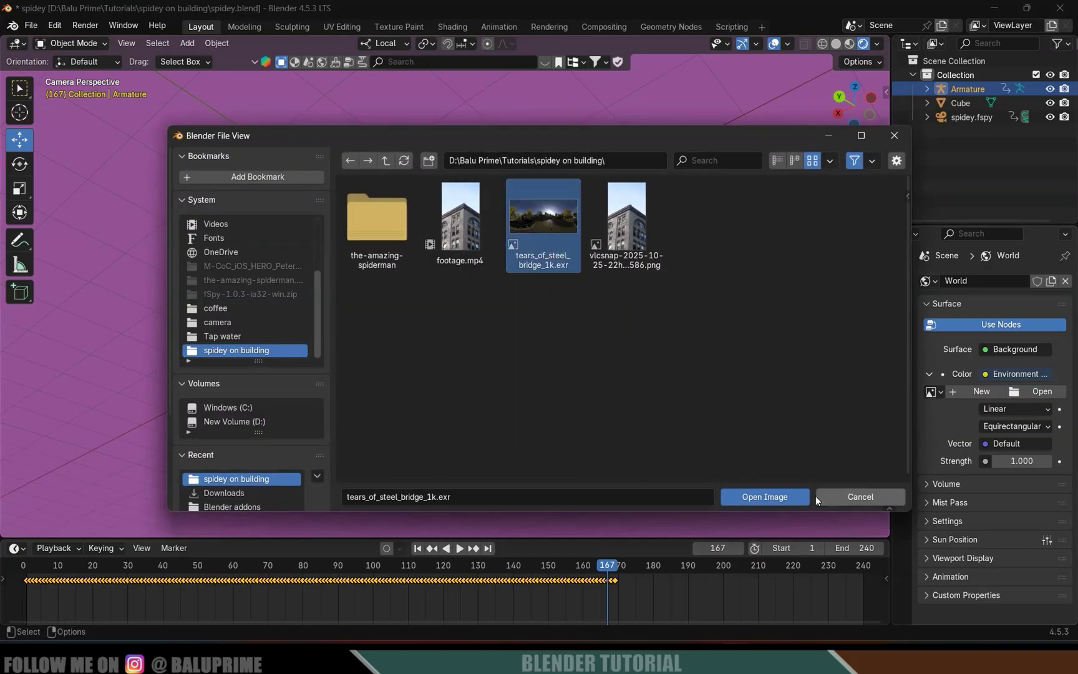
left_click(784, 494)
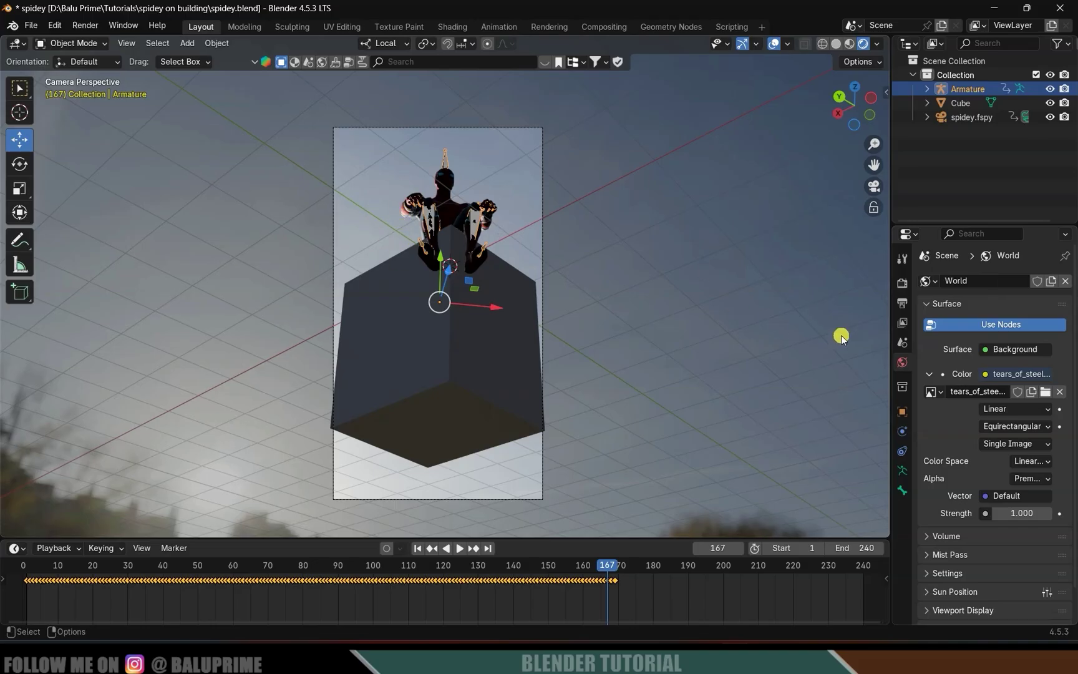
- Enable raytracing and make the film background transparent in the render settings
left_click(902, 282)
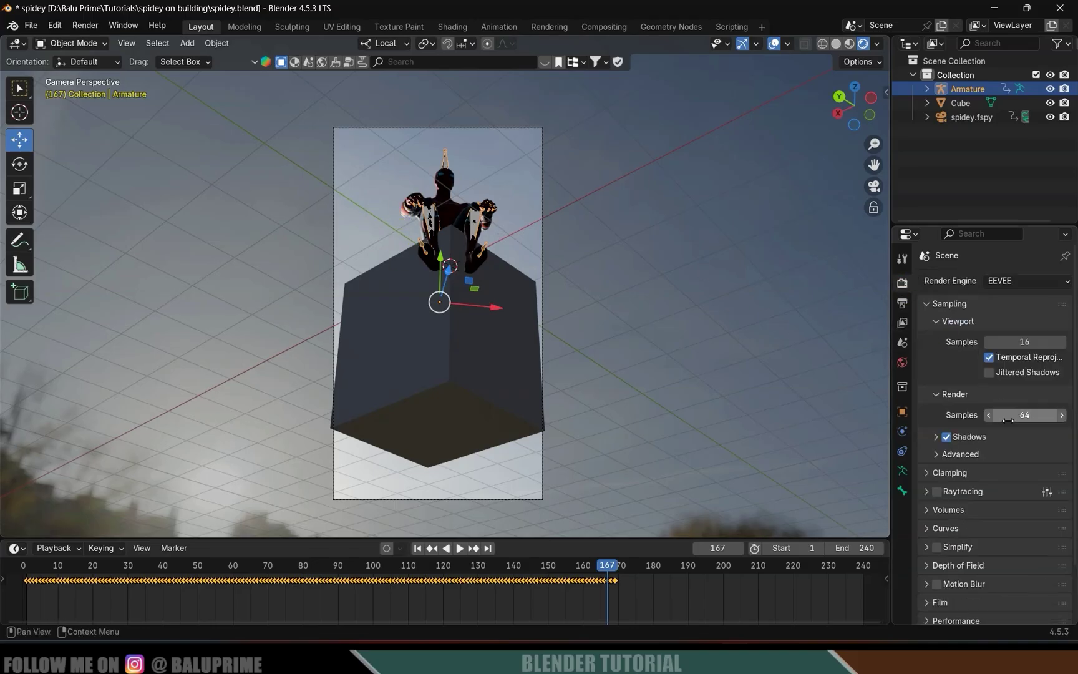
scroll(998, 474, "down", 3)
left_click(938, 431)
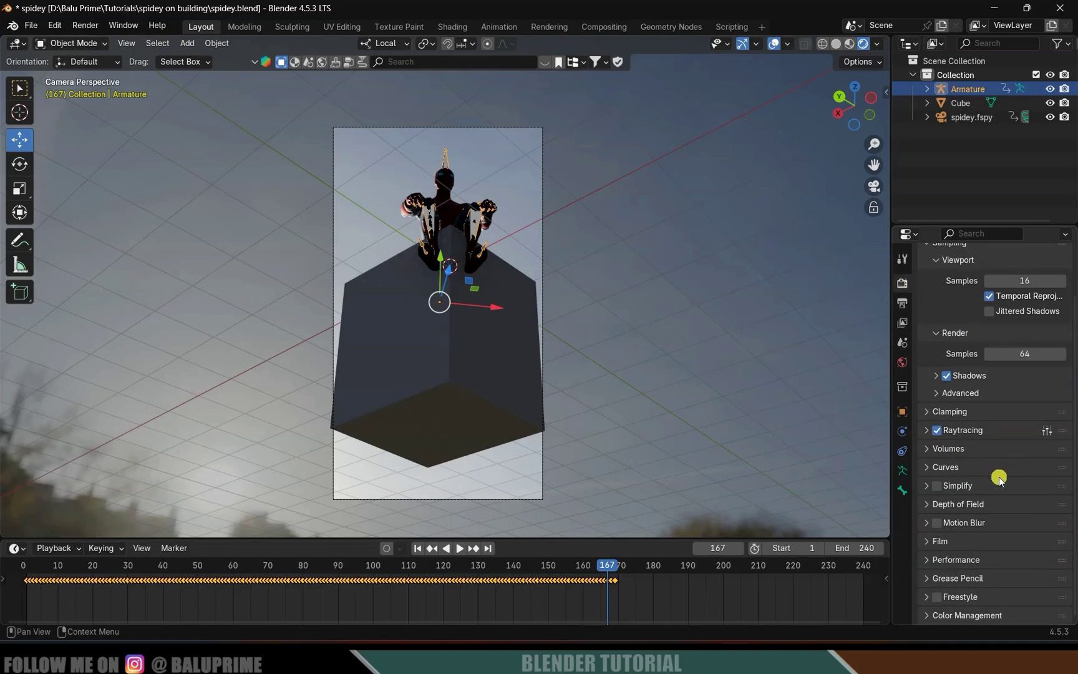
left_click(925, 541)
scroll(948, 536, "down", 3)
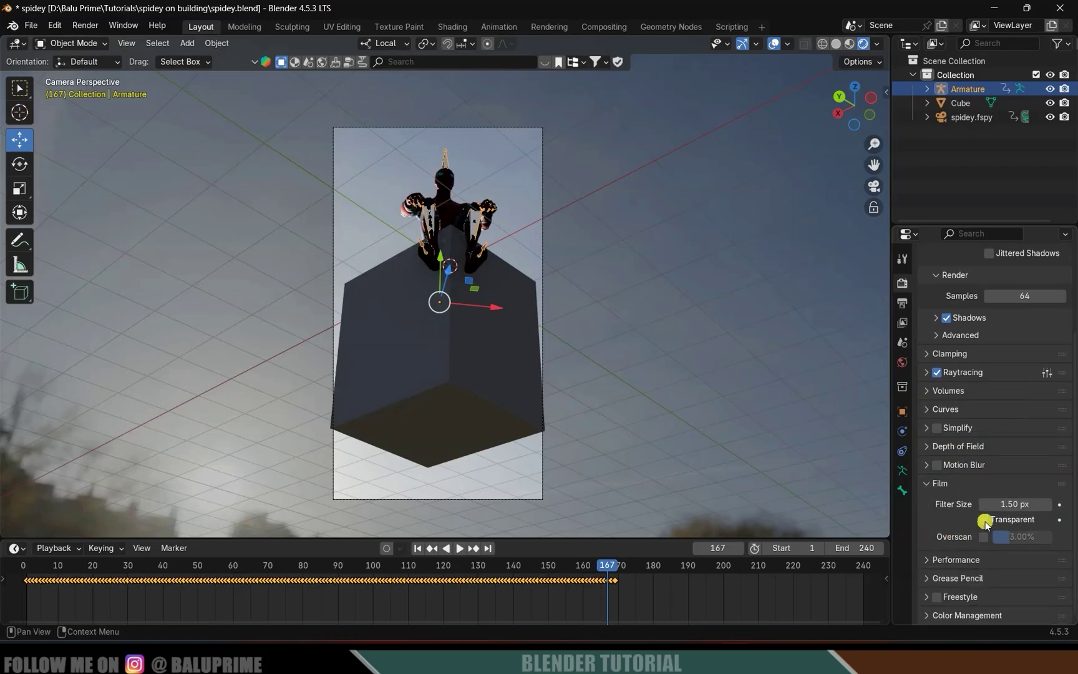
left_click(984, 519)
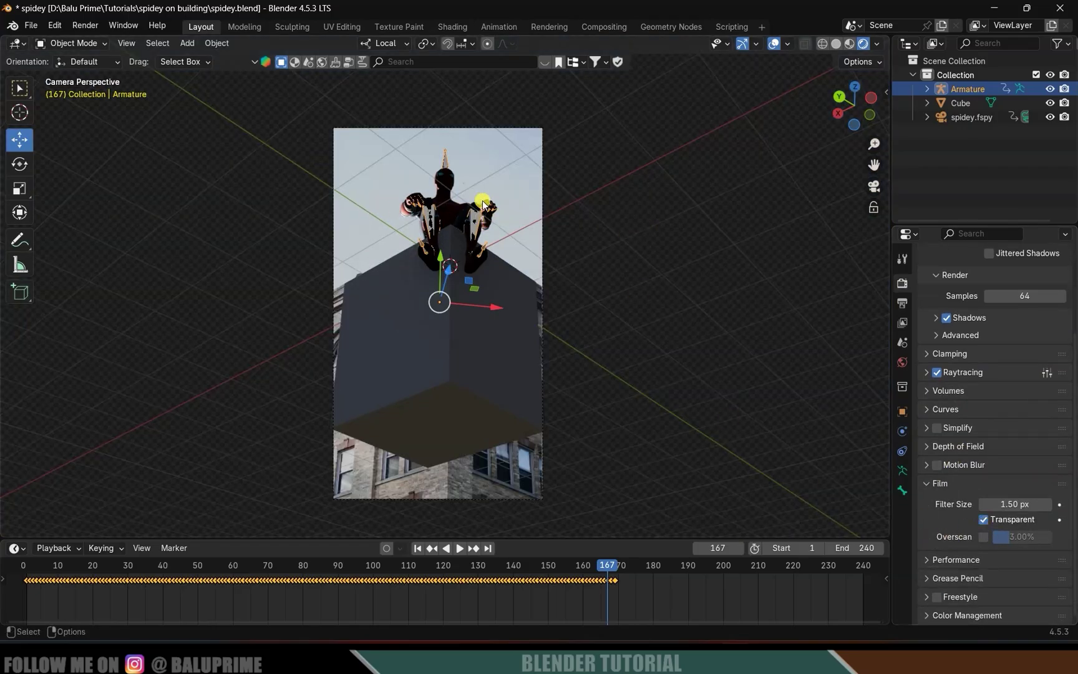
- In the Shading workspace, show the world shader nodes and add mapping to the HDRI texture
left_click(455, 27)
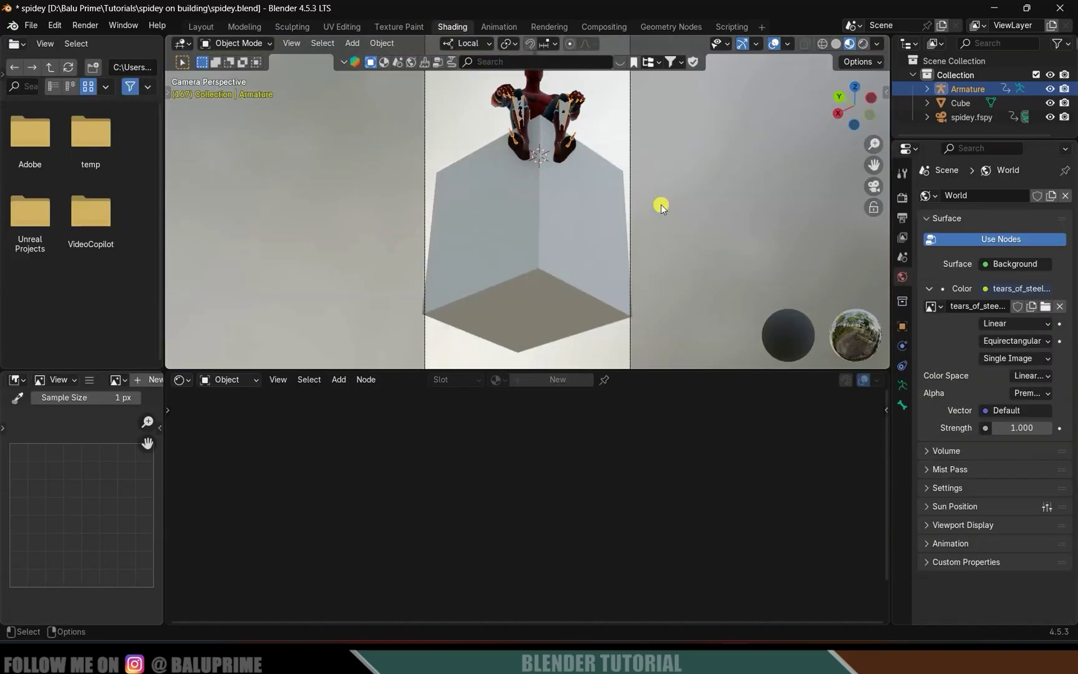
left_click(864, 43)
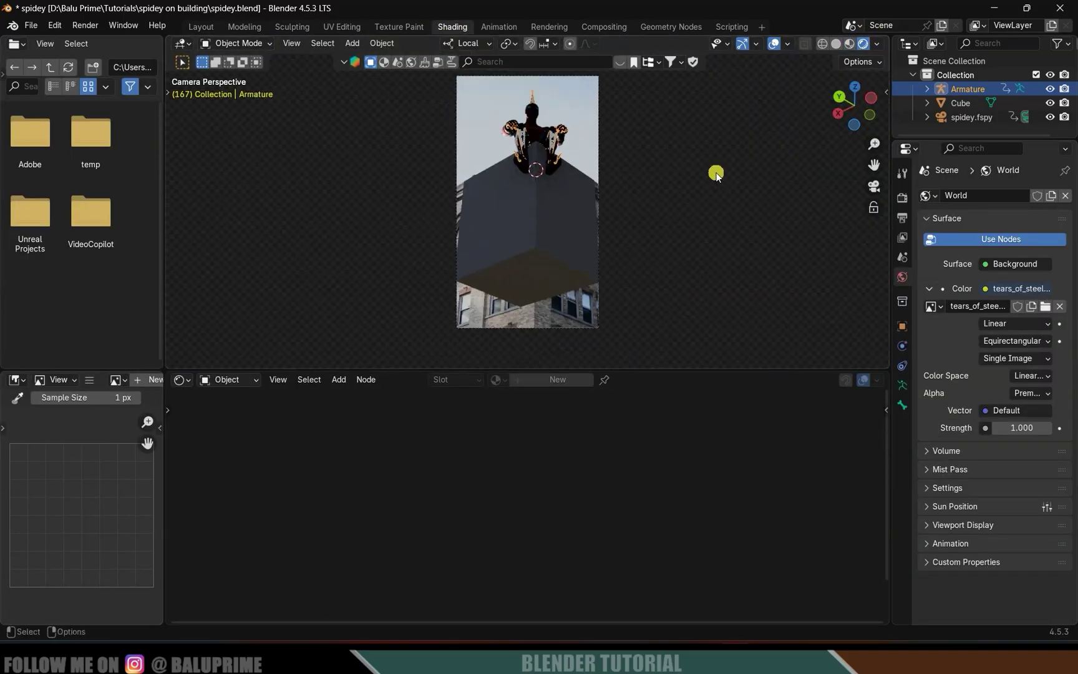
left_click(224, 382)
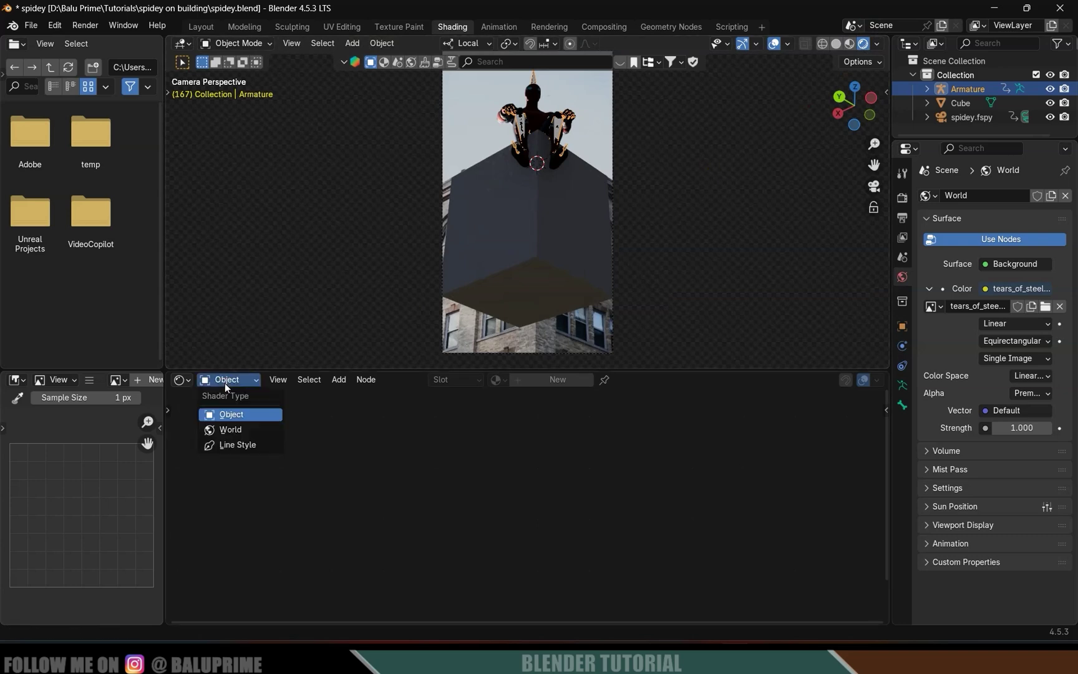
left_click(230, 429)
middle_click_drag(230, 429, 414, 426)
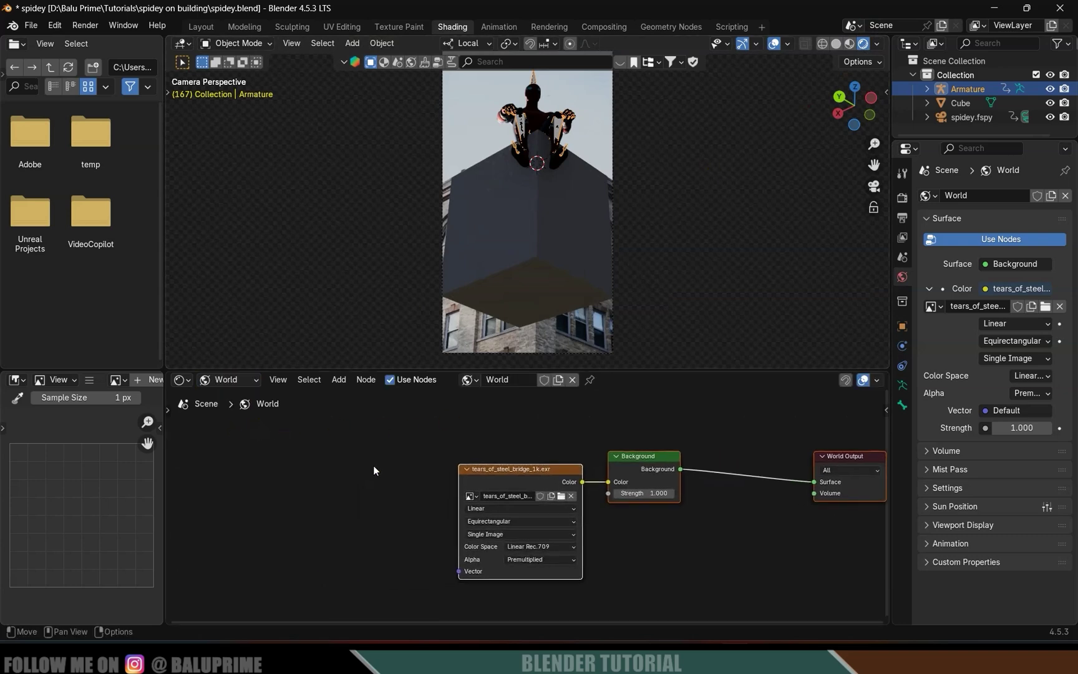
left_click(497, 471)
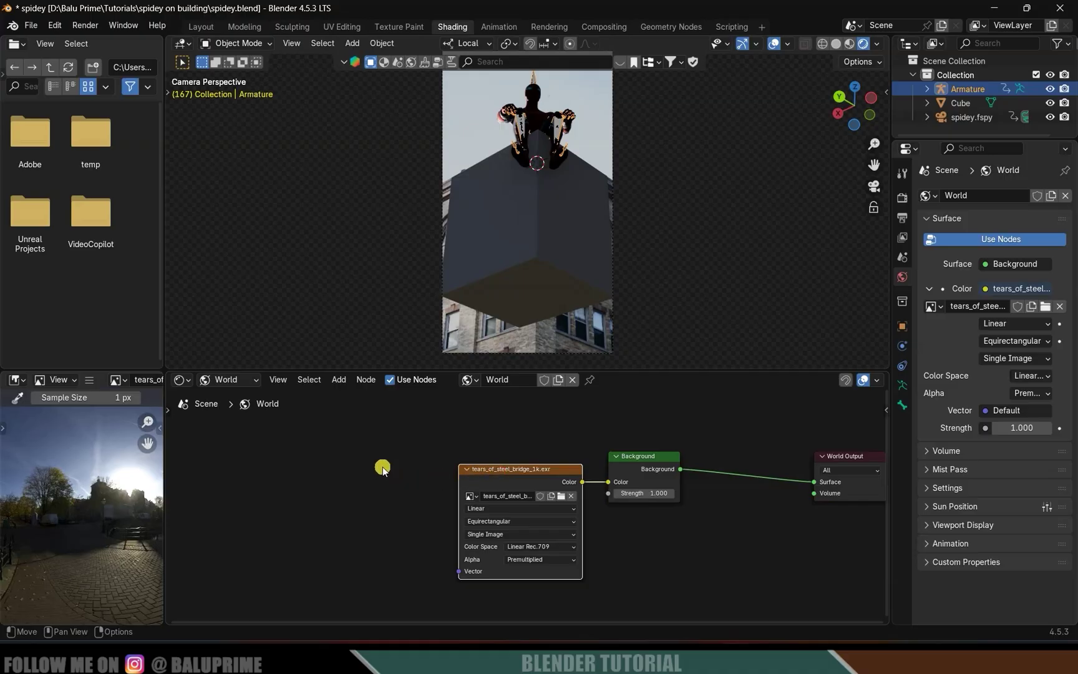
key("ctrl+t")
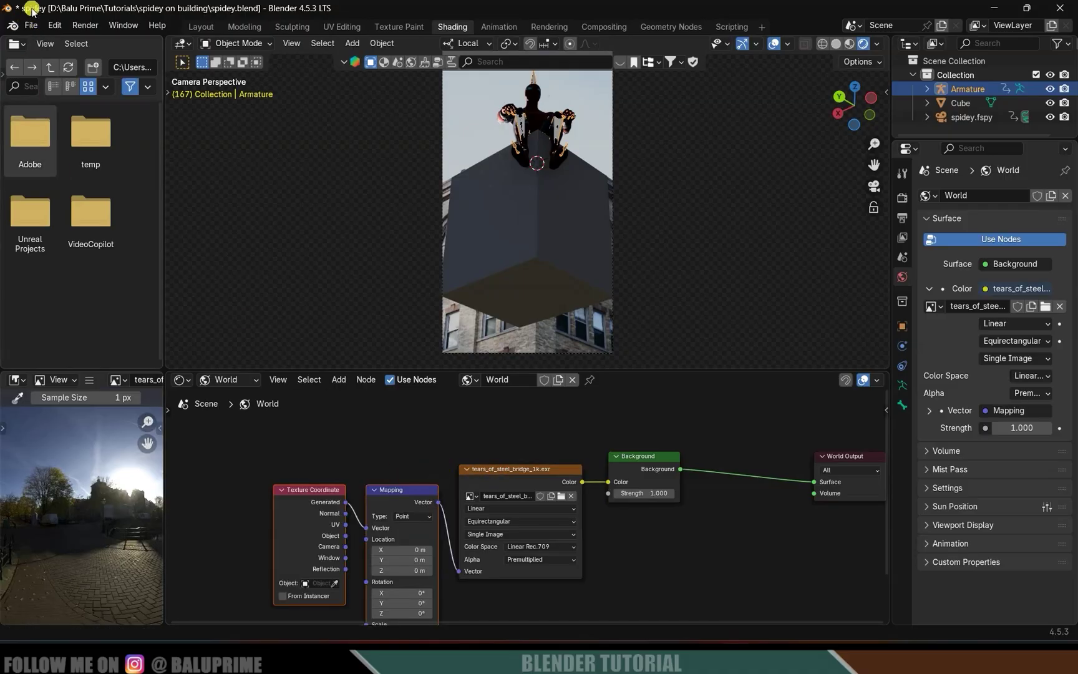
- Enable the Node Wrangler add-on, found by searching 'node', and save the preferences
left_click(55, 25)
left_click(107, 203)
left_click(21, 134)
left_click(22, 152)
left_click(210, 34)
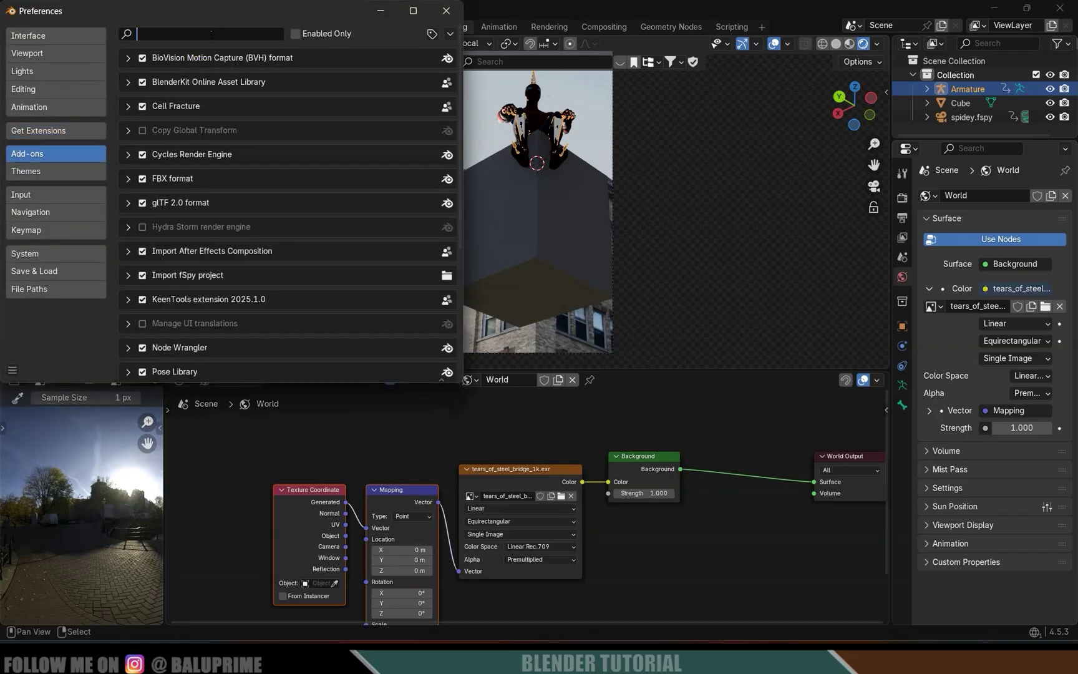
type("node")
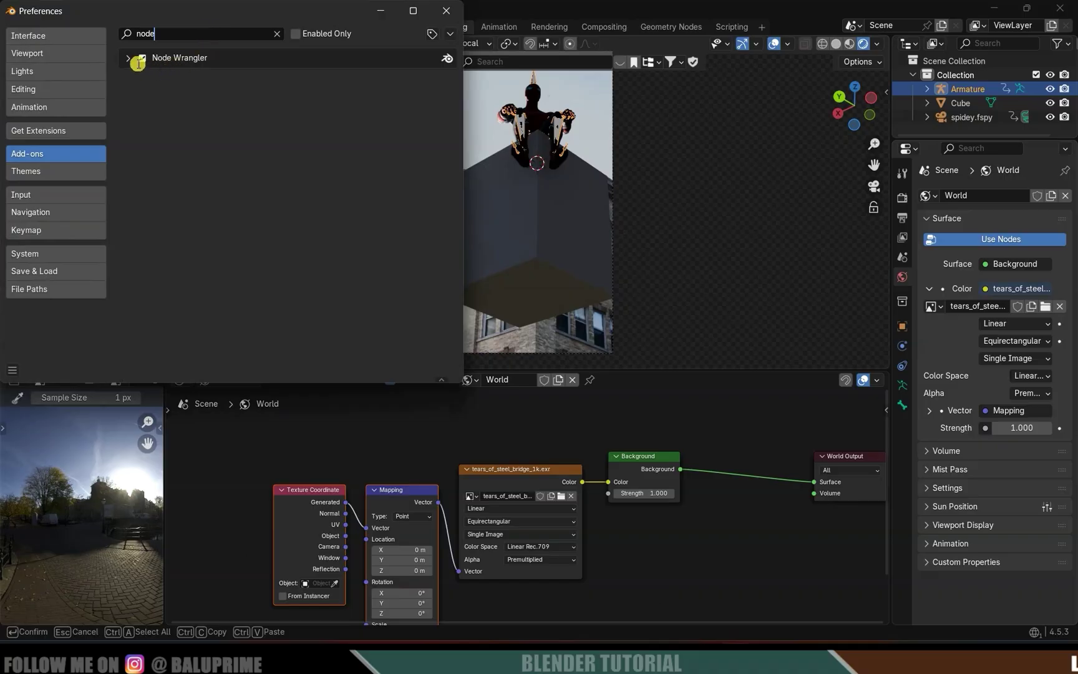
key("Return")
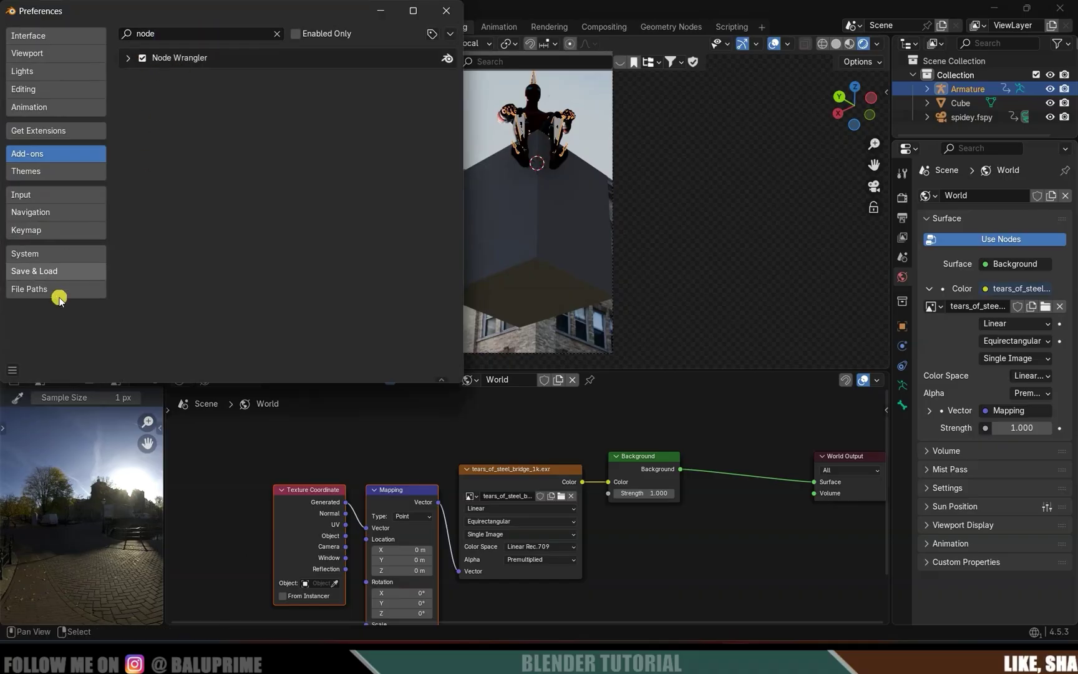
left_click(12, 369)
left_click(85, 323)
left_click(440, 12)
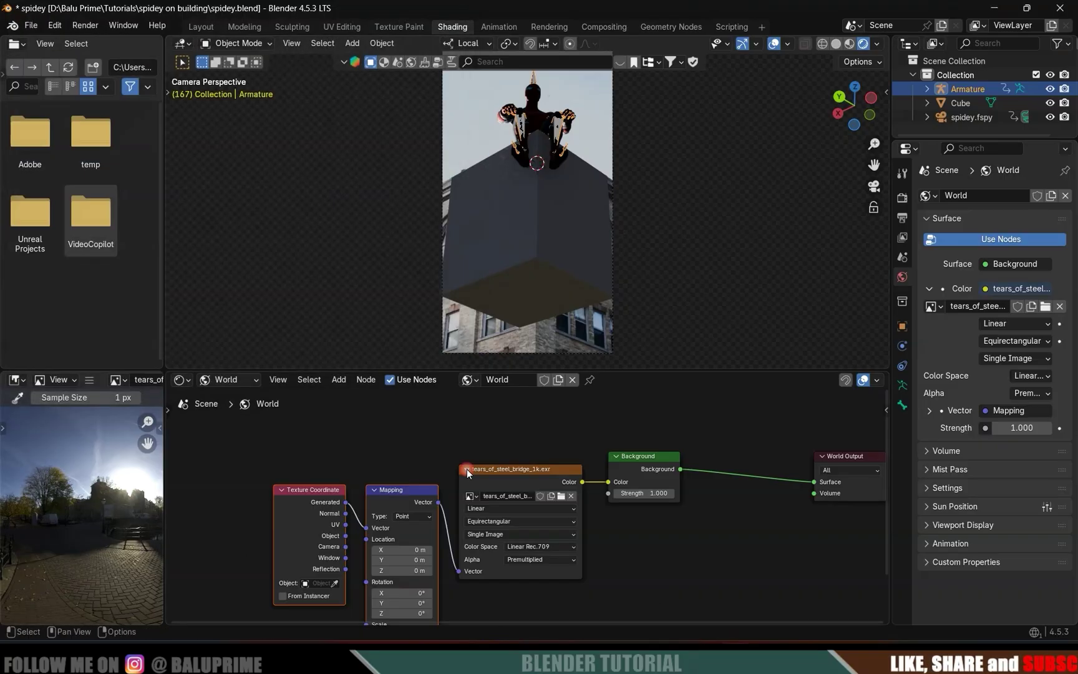
- Rotate the world HDRI around Z with the Mapping node's Rotation Z field
left_click(510, 472)
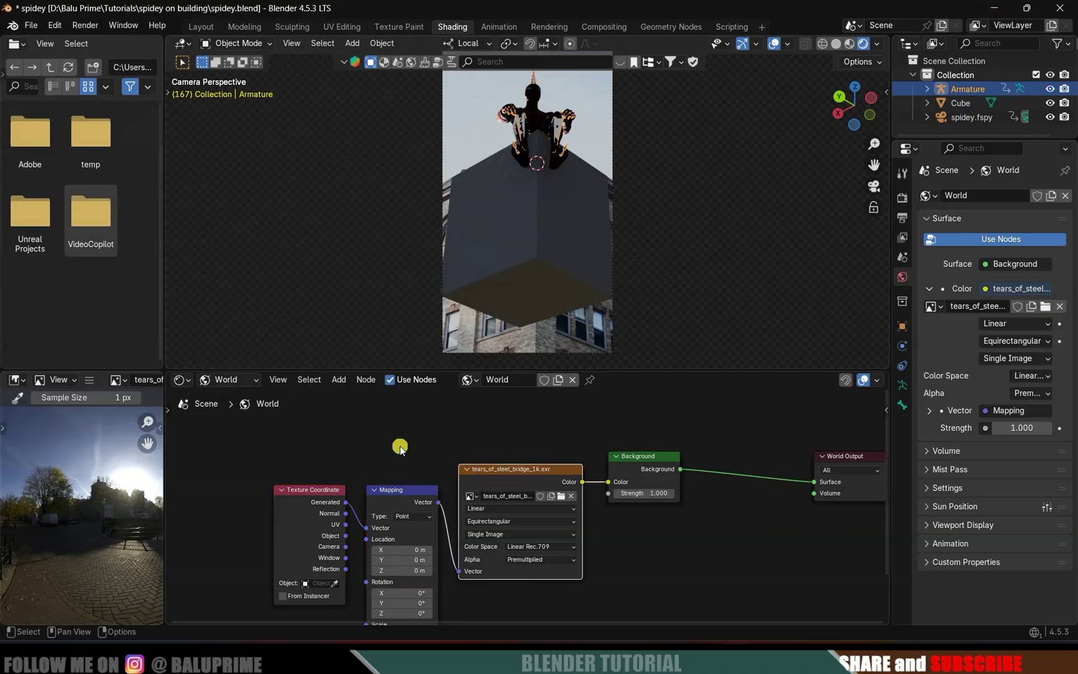
middle_click_drag(339, 446, 542, 511)
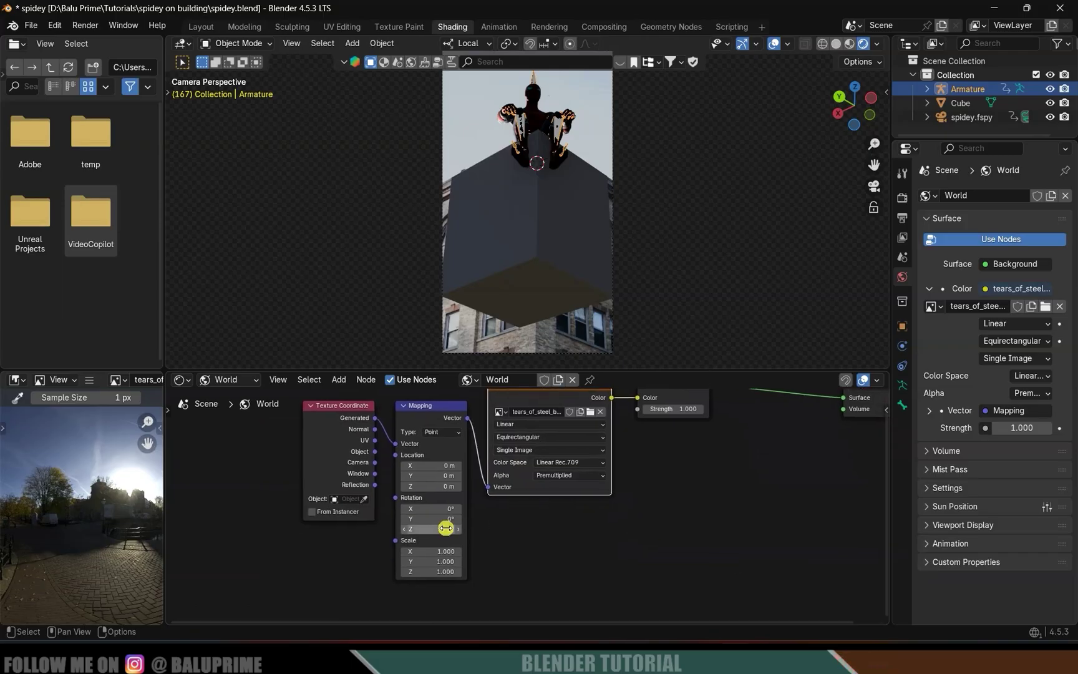
left_click_drag(424, 532, 617, 532)
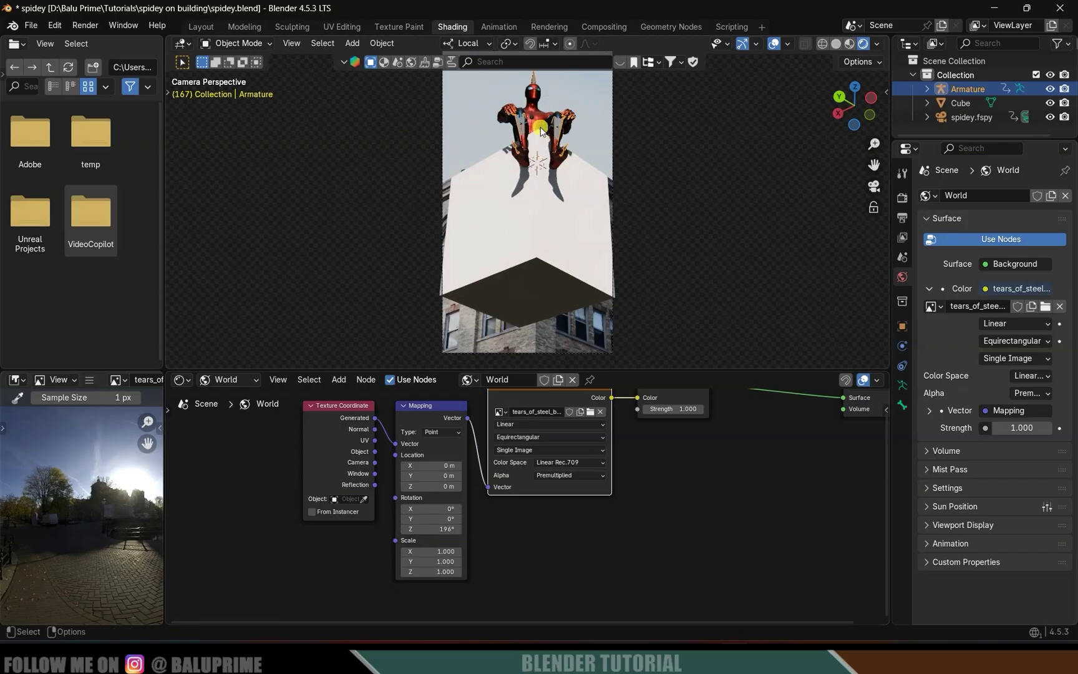
- Swap the world HDRI to dusseldorf_bridge_1k.exr and reset Mapping Rotation Z to 0°
left_click(711, 660)
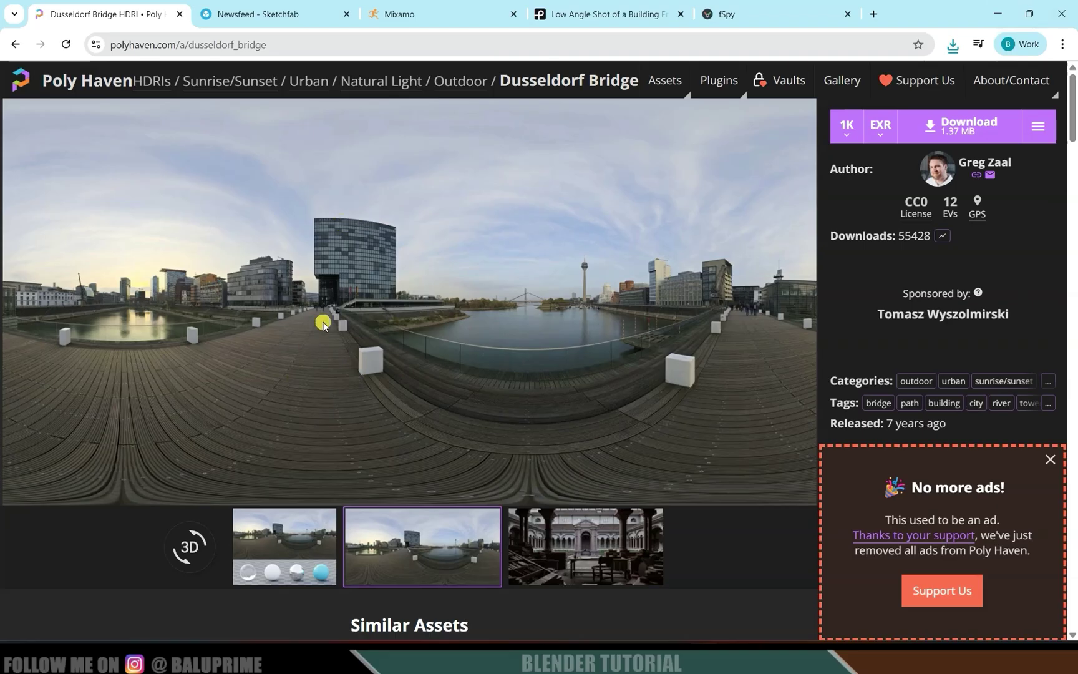
left_click(997, 14)
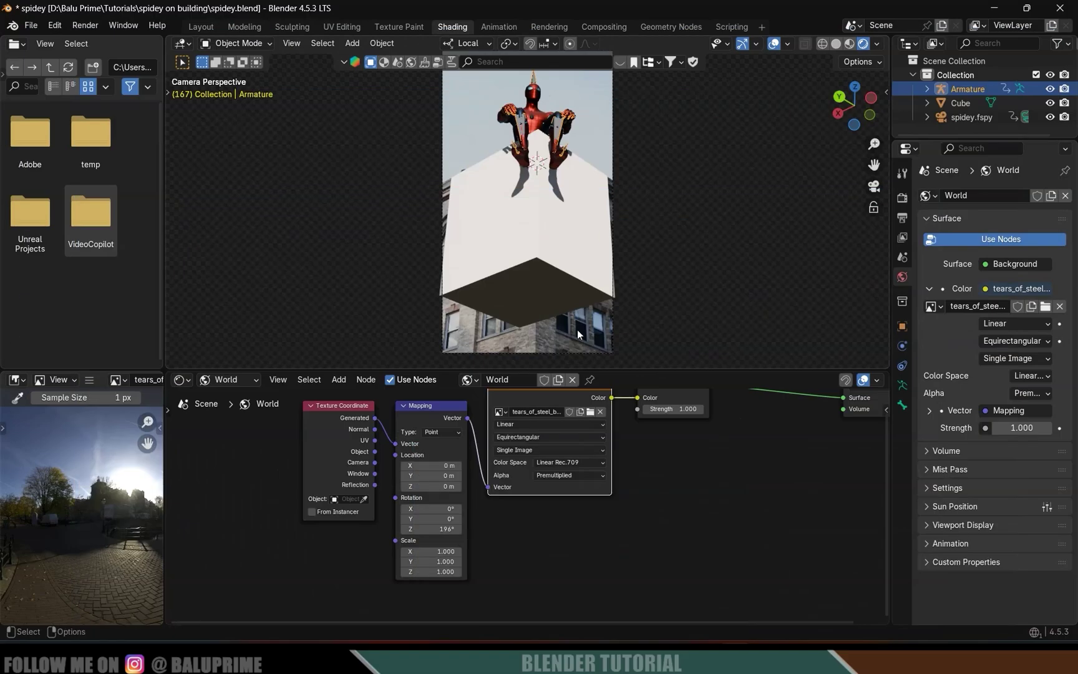
left_click(1046, 306)
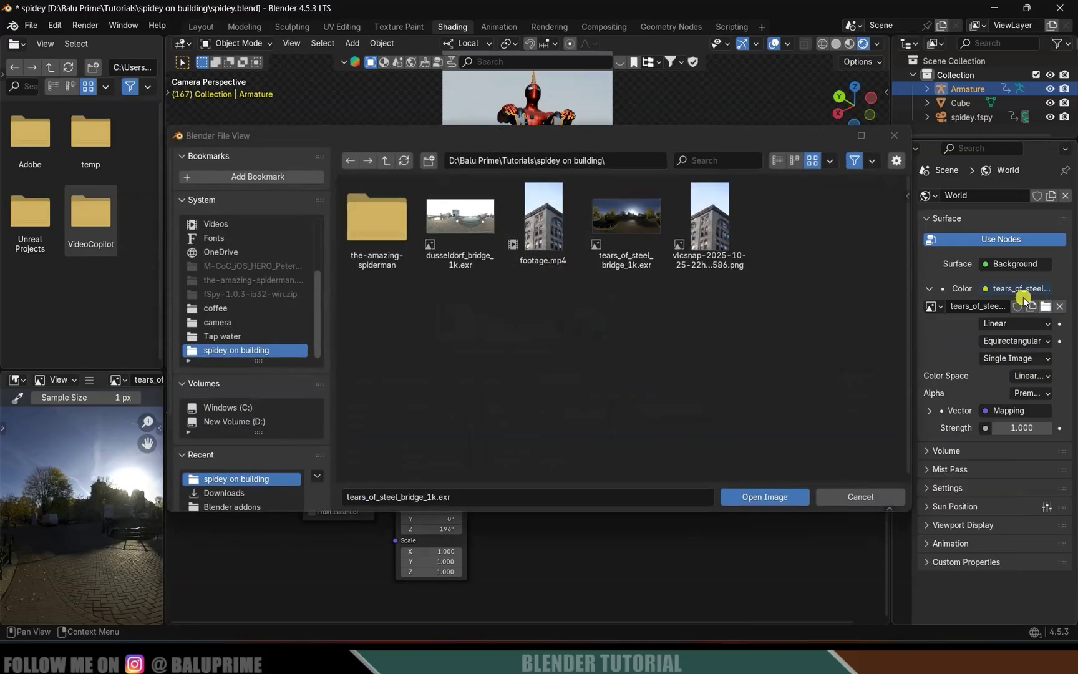
left_click(455, 231)
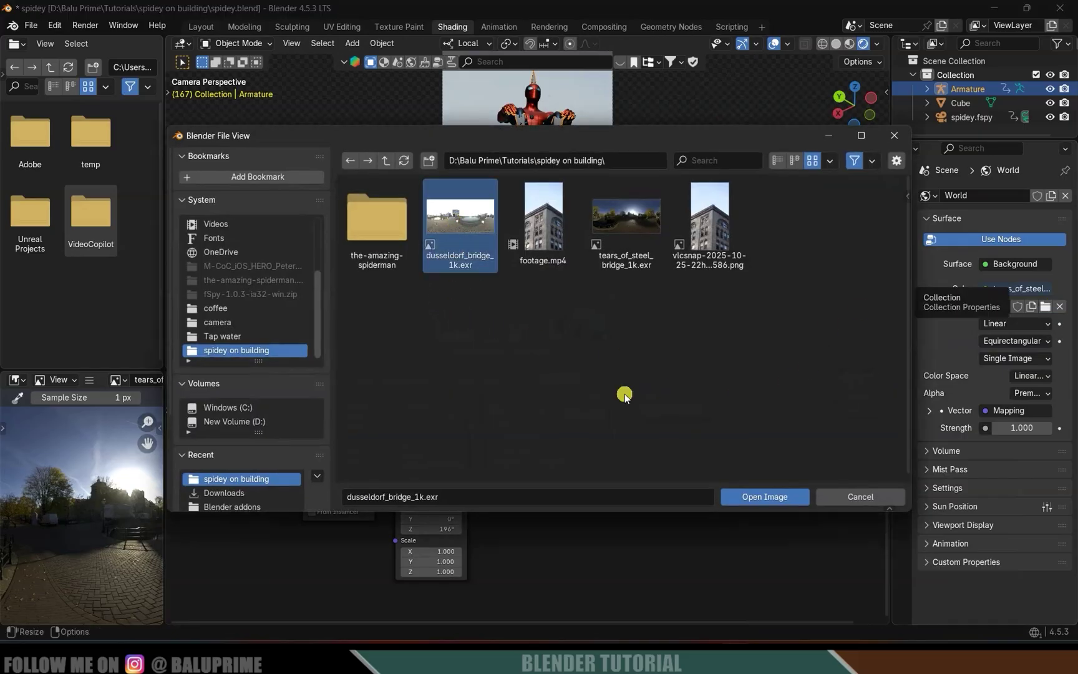
left_click(766, 497)
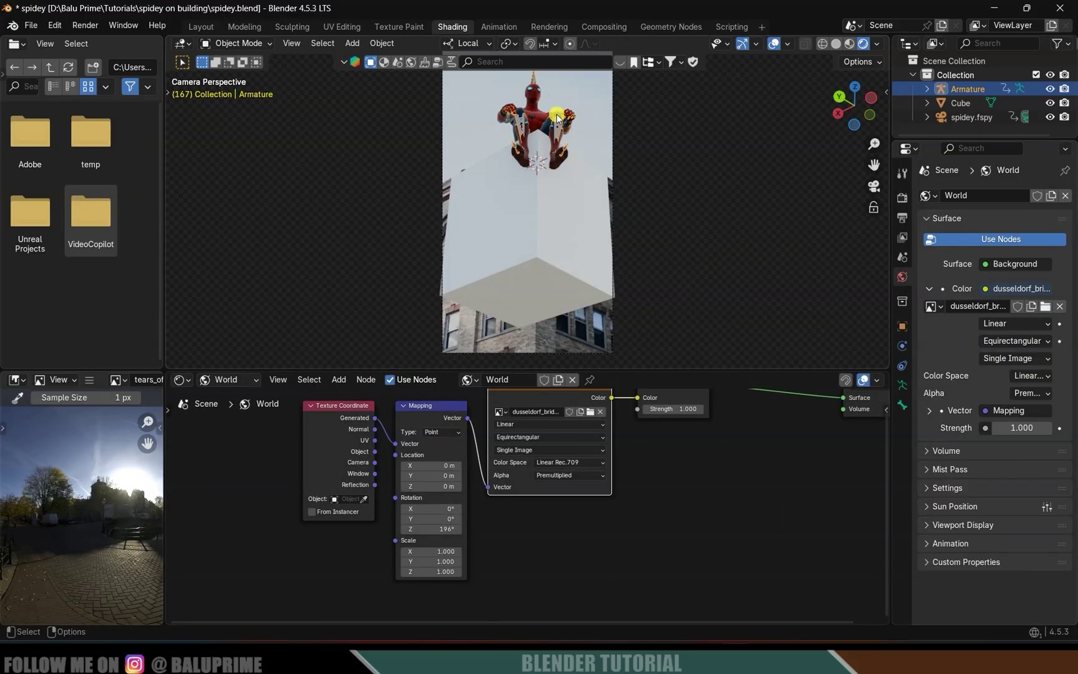
left_click(442, 530)
key("Return")
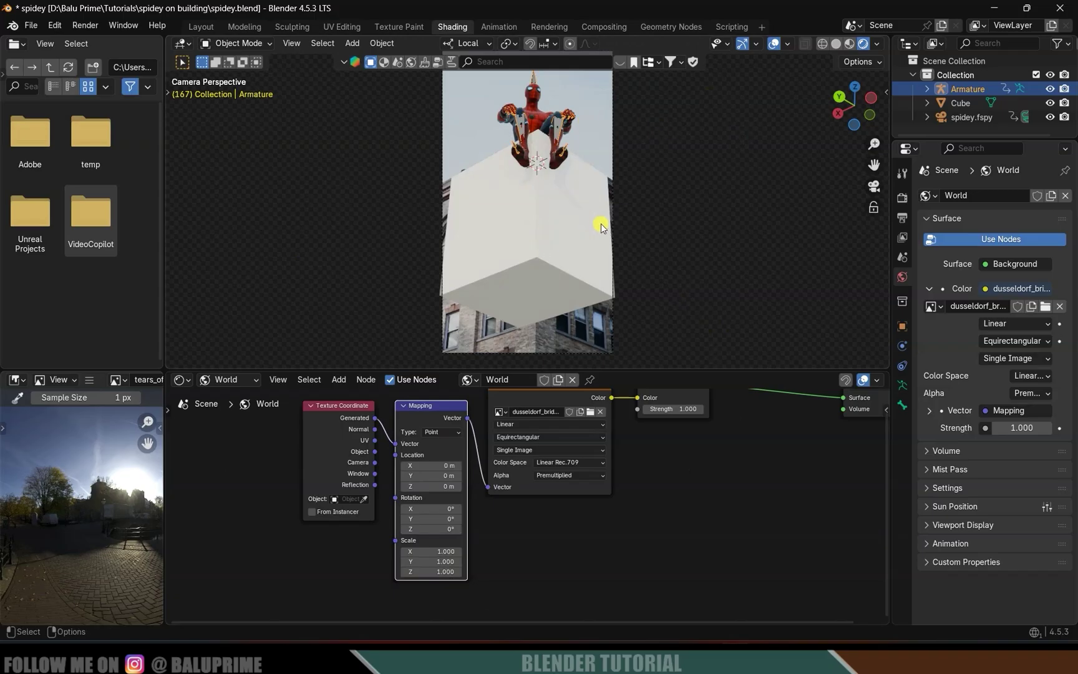
- In the Layout workspace, set the world strength to 1.000
left_click(195, 28)
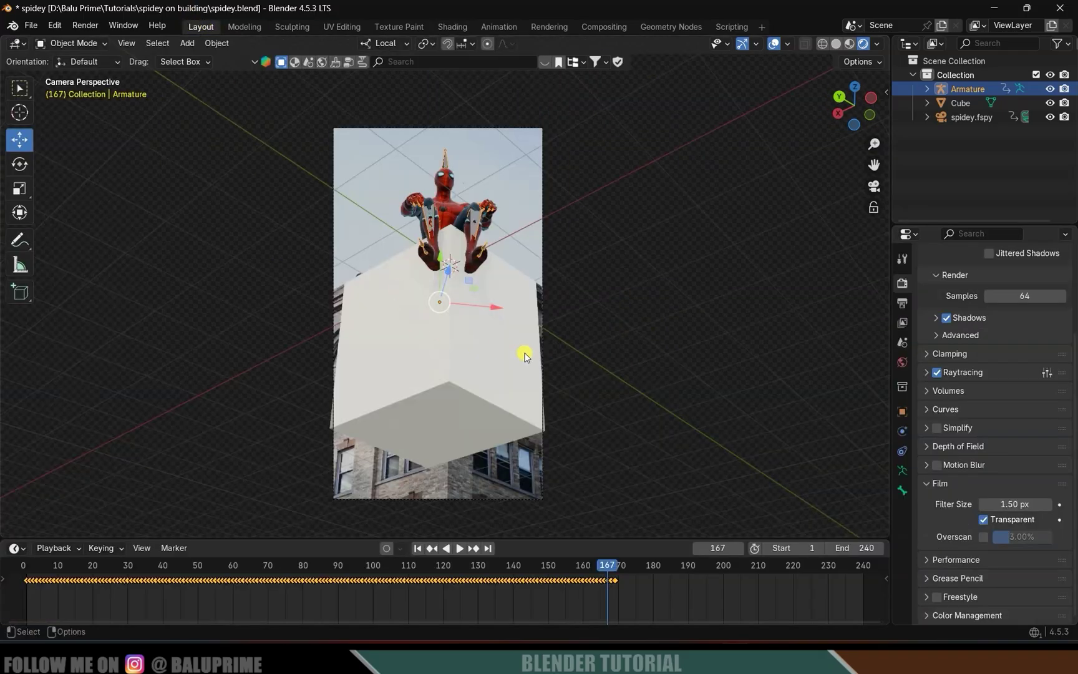
left_click(471, 296)
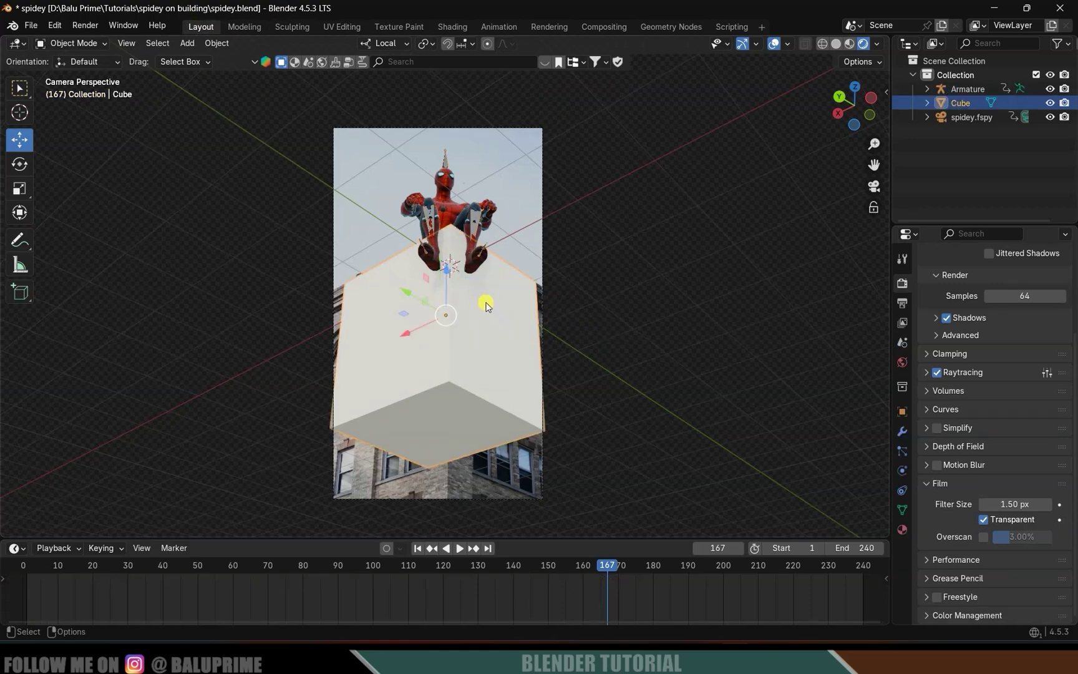
left_click(902, 362)
mouse_move(1014, 481)
left_mouse_down()
mouse_move(1042, 481)
mouse_move(1021, 482)
left_mouse_up()
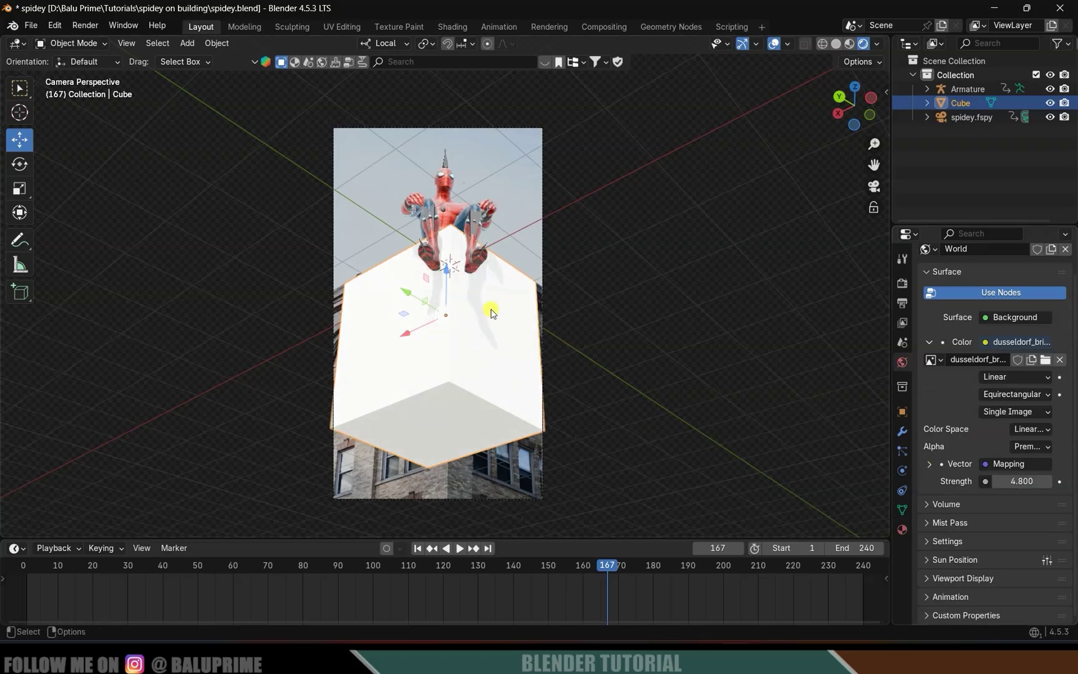
left_click(1021, 481)
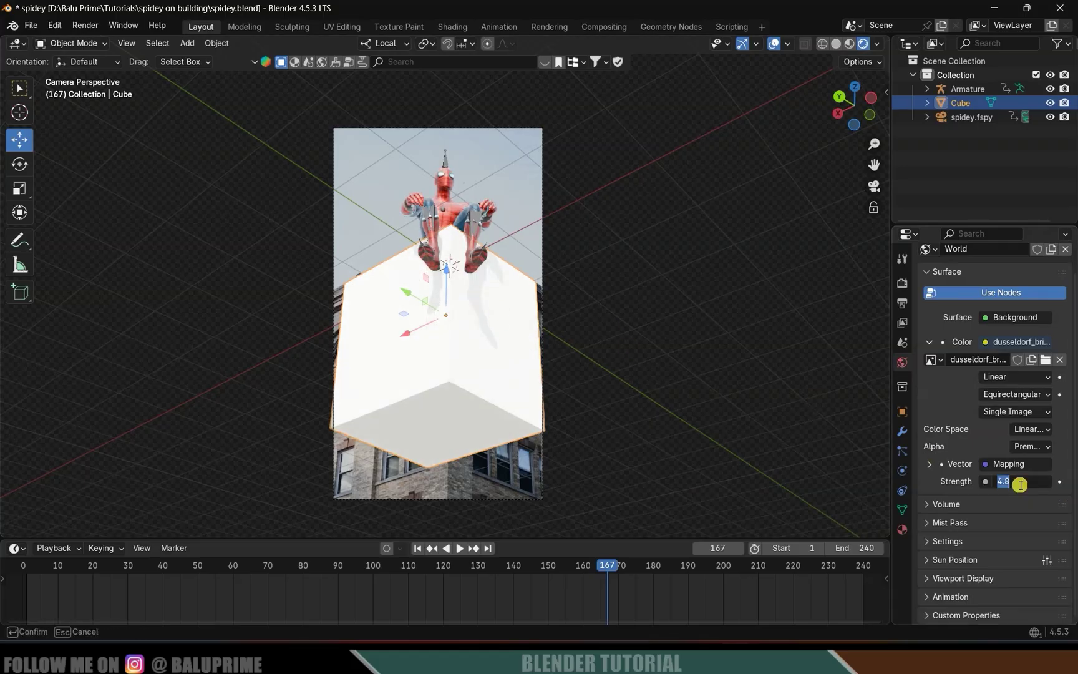
key("Return")
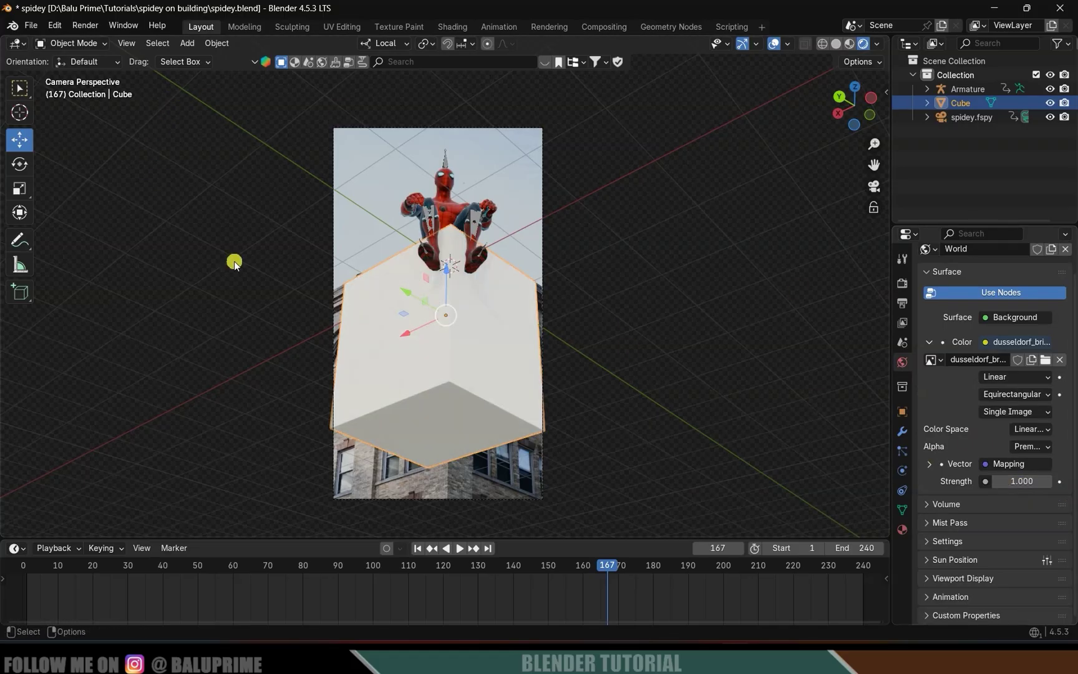
- Set the render engine to Cycles with GPU Compute as the device
left_click(902, 282)
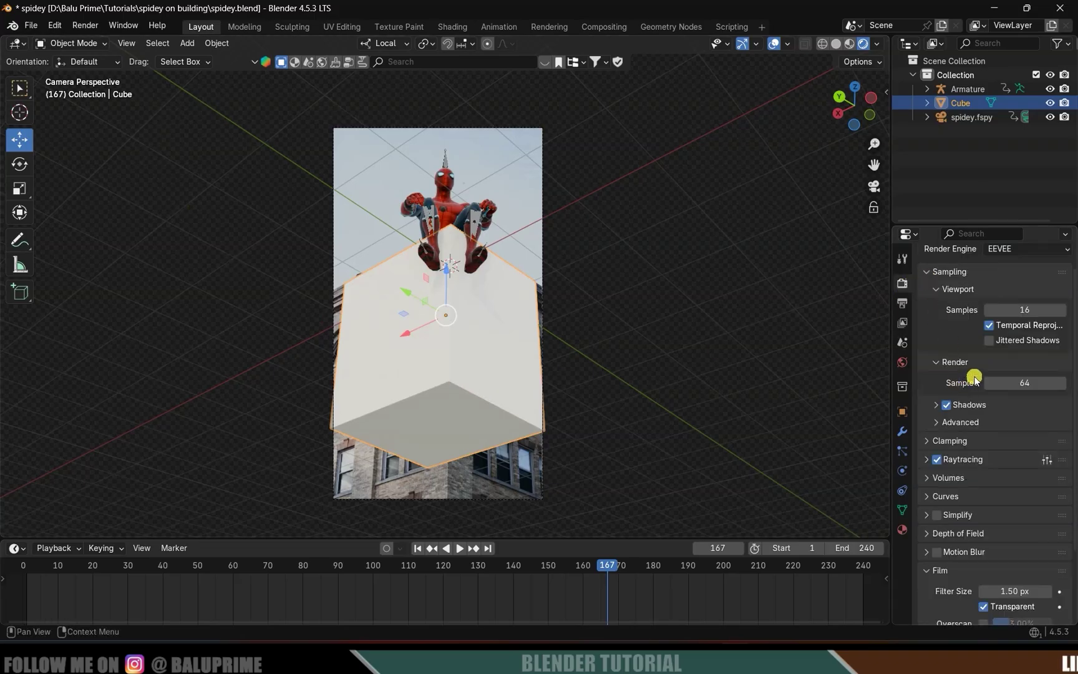
scroll(958, 346, "up", 2)
left_click(1025, 280)
left_click(1011, 327)
left_click(1013, 317)
left_click(1005, 348)
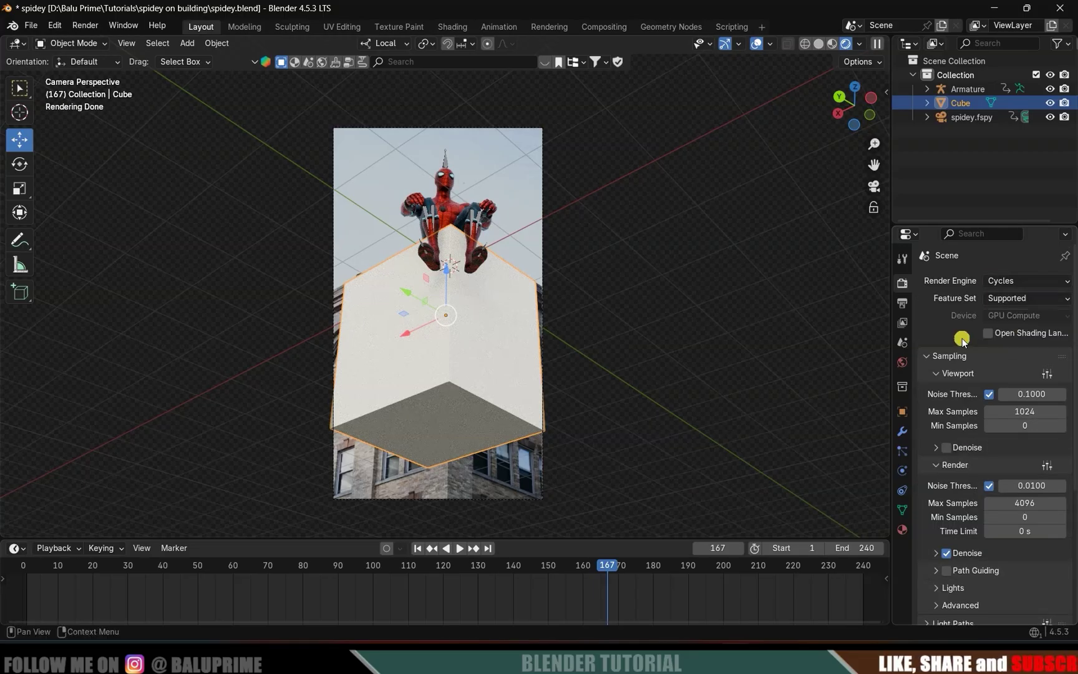
scroll(963, 340, "down", 6)
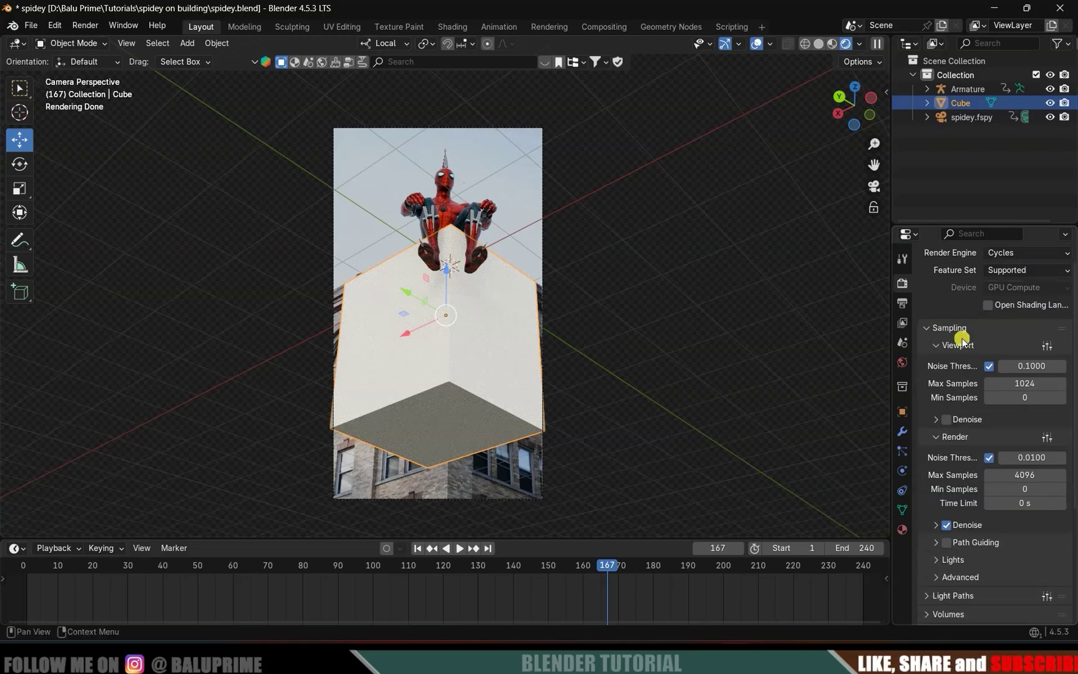
left_click(902, 412)
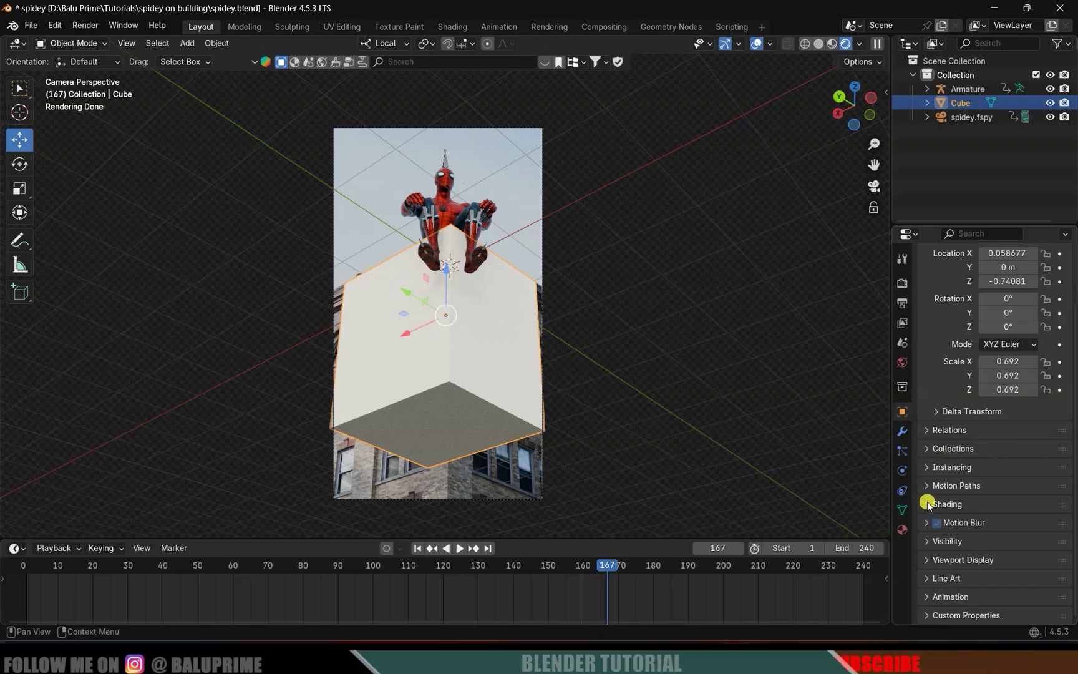
- Tick Mask > Shadow Catcher in the Cube's Visibility settings
left_click(926, 541)
scroll(925, 538, "down", 5)
scroll(925, 538, "down", 2)
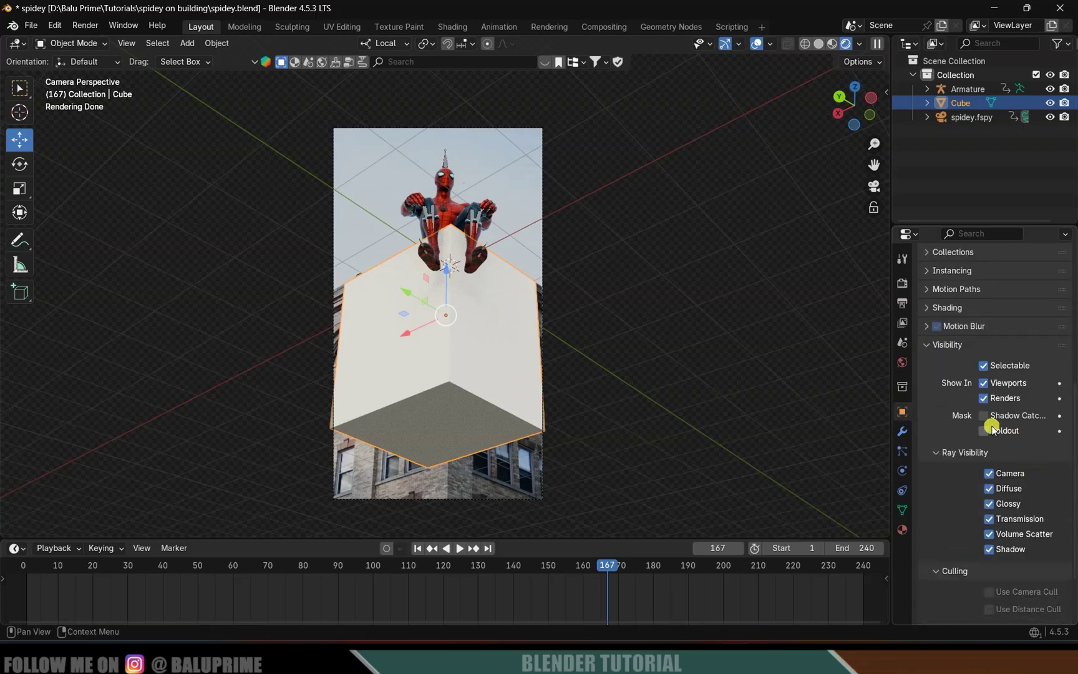
left_click(983, 415)
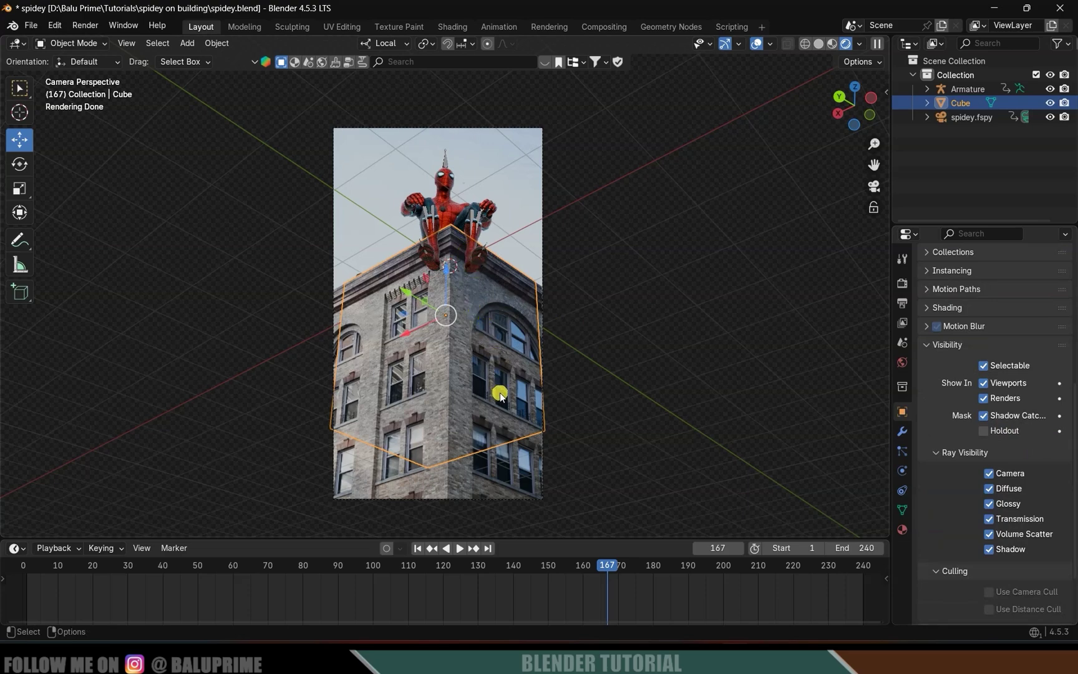
- Add a Sun light and move it into place, including a Z-axis move
key("shift+a")
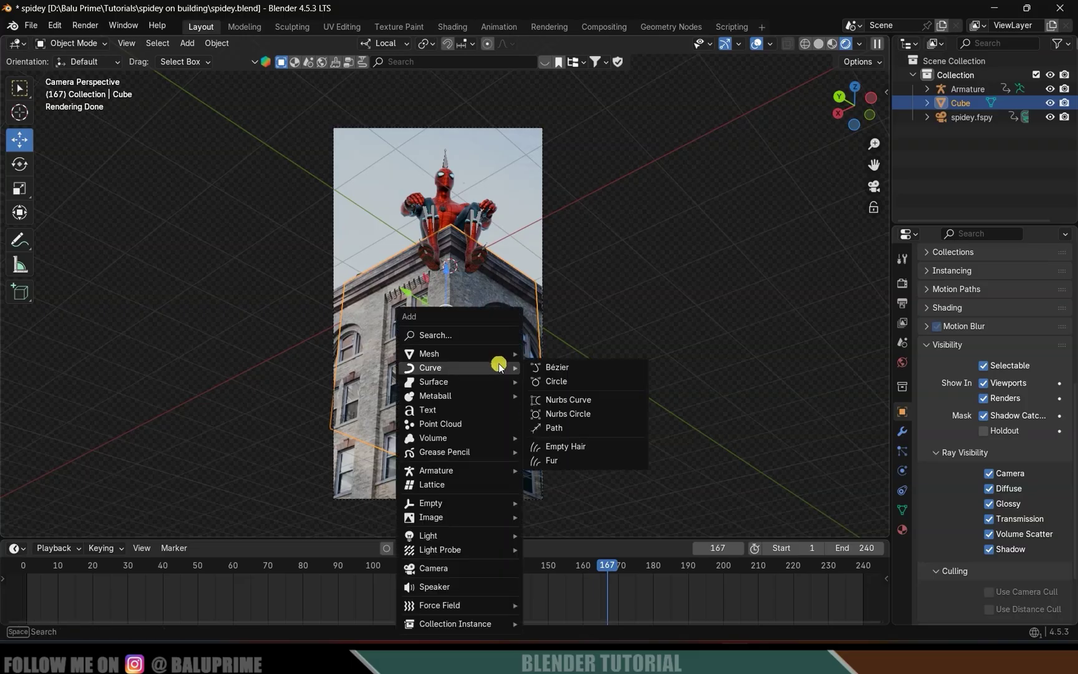
mouse_move(430, 535)
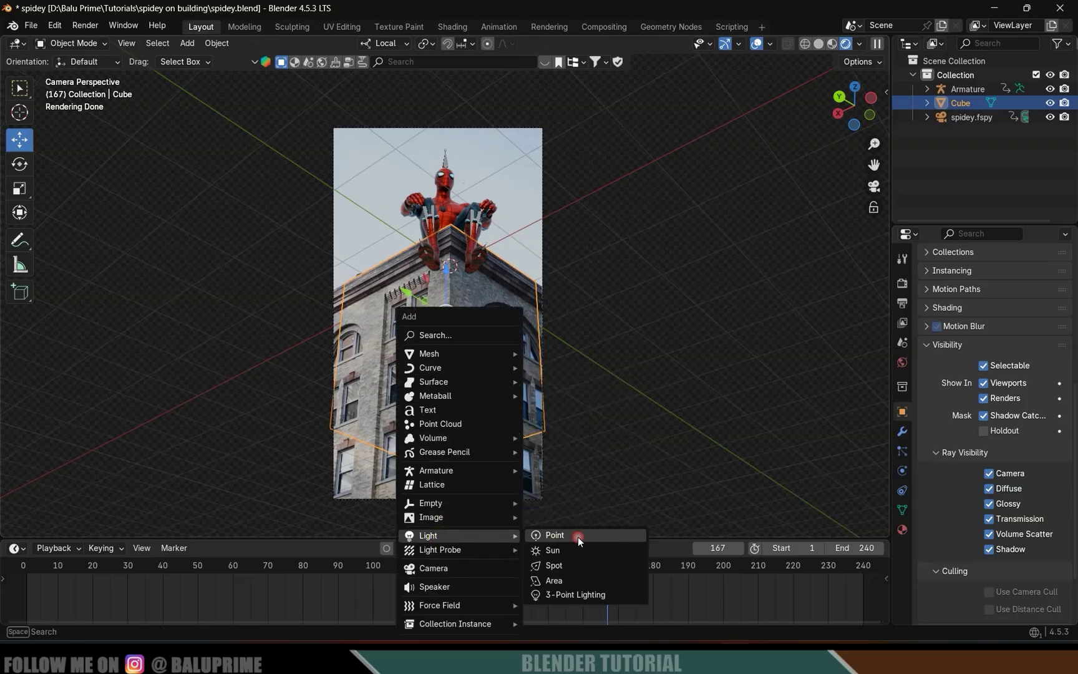
left_click(552, 550)
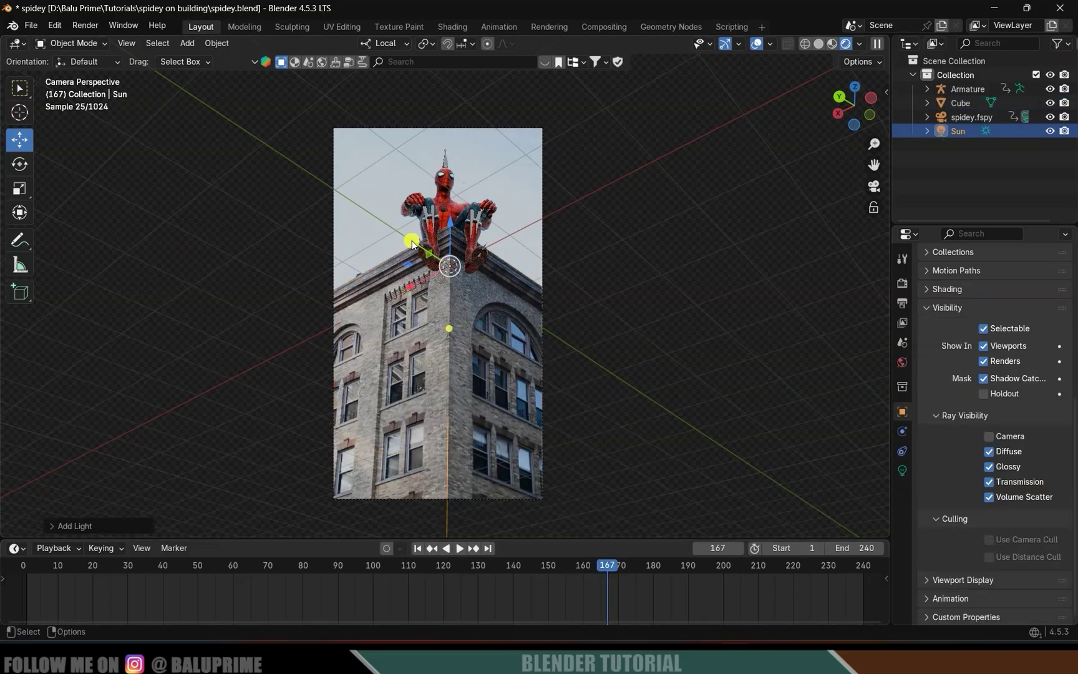
key("g")
left_click(516, 224)
key("g")
key("z")
left_click(516, 203)
- Rotate the Sun so it lights Spider-Man on the rooftop
left_click(19, 163)
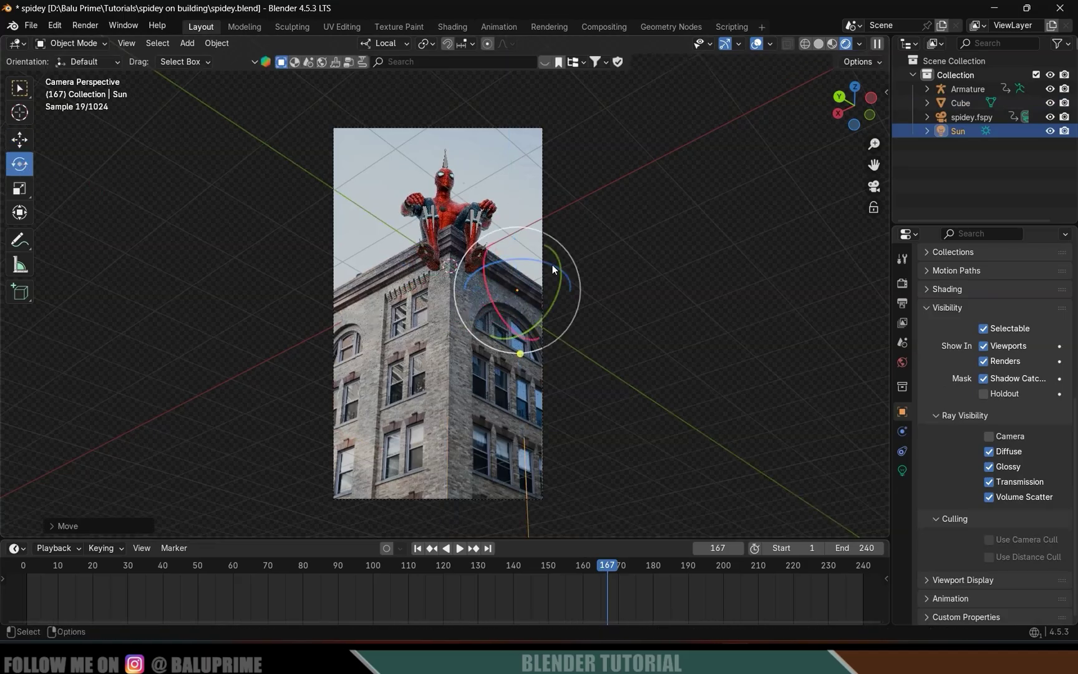
left_click_drag(483, 284, 530, 293)
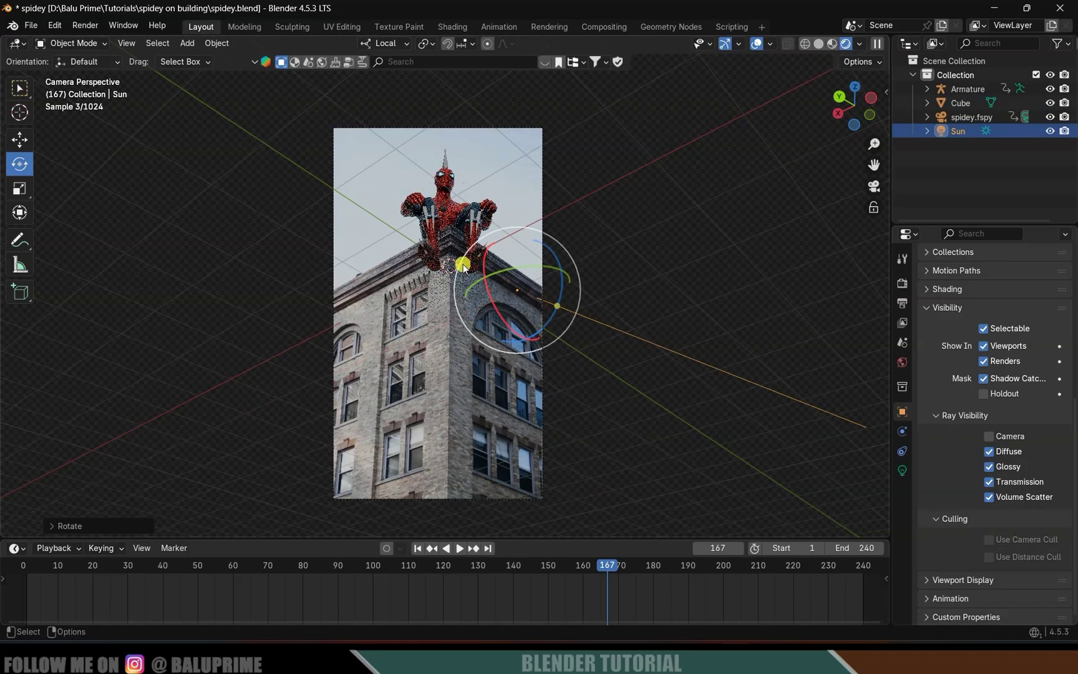
left_click(570, 272)
key("r")
key("r")
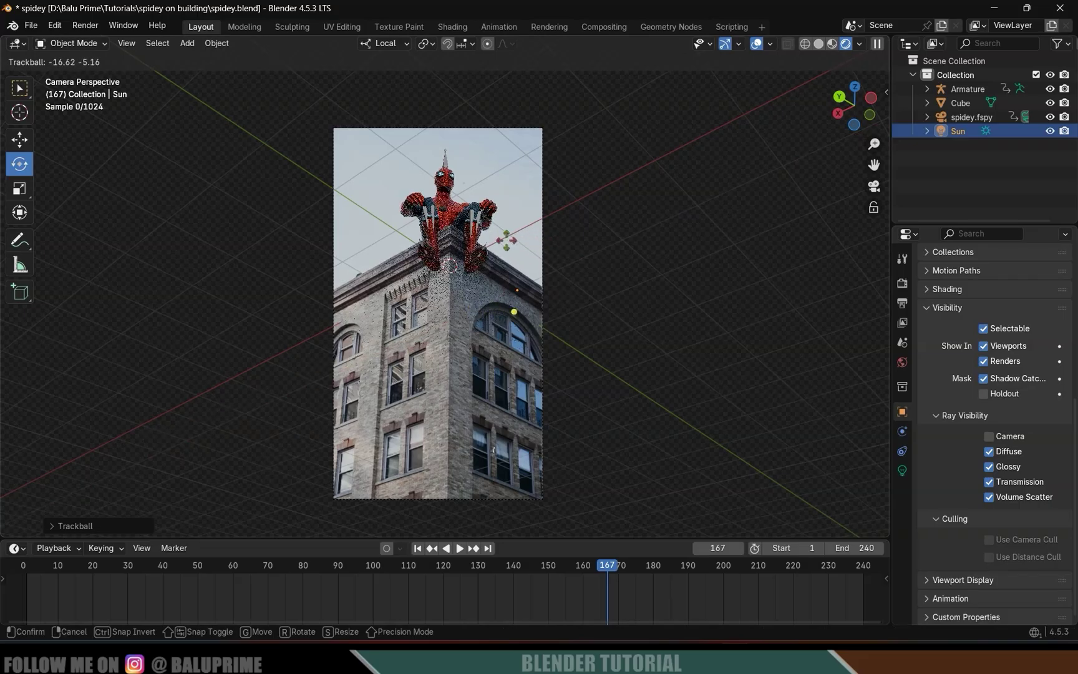
left_click(441, 274)
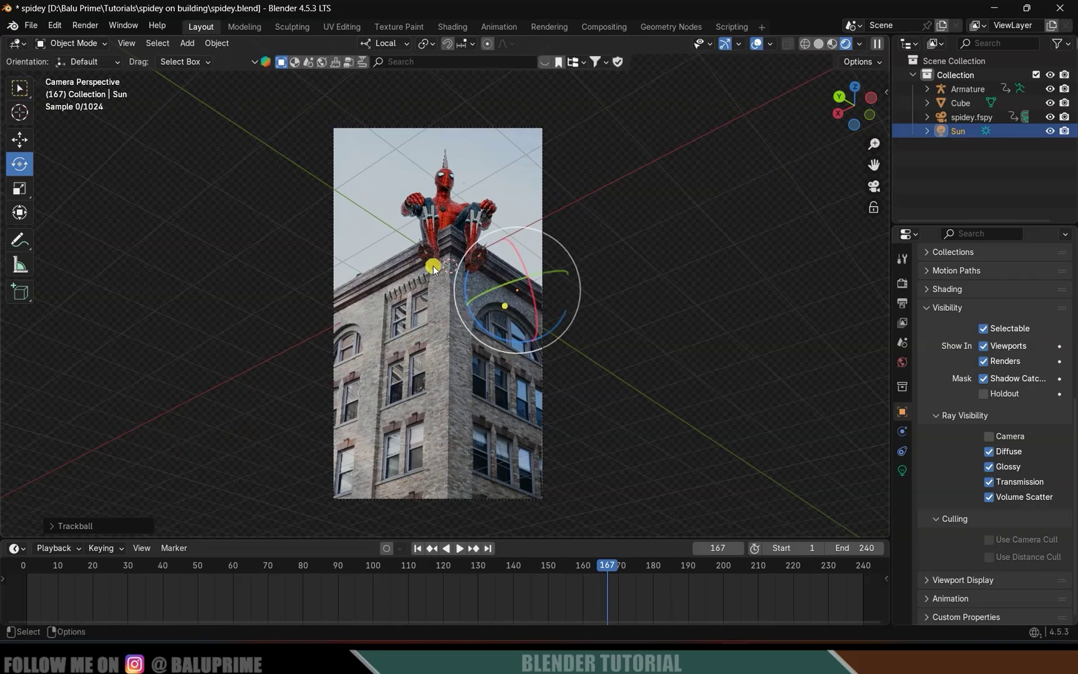
- Set the Sun's strength to 2.000 and deselect it to view the render
left_click(902, 470)
double_click(1018, 401)
key("Return")
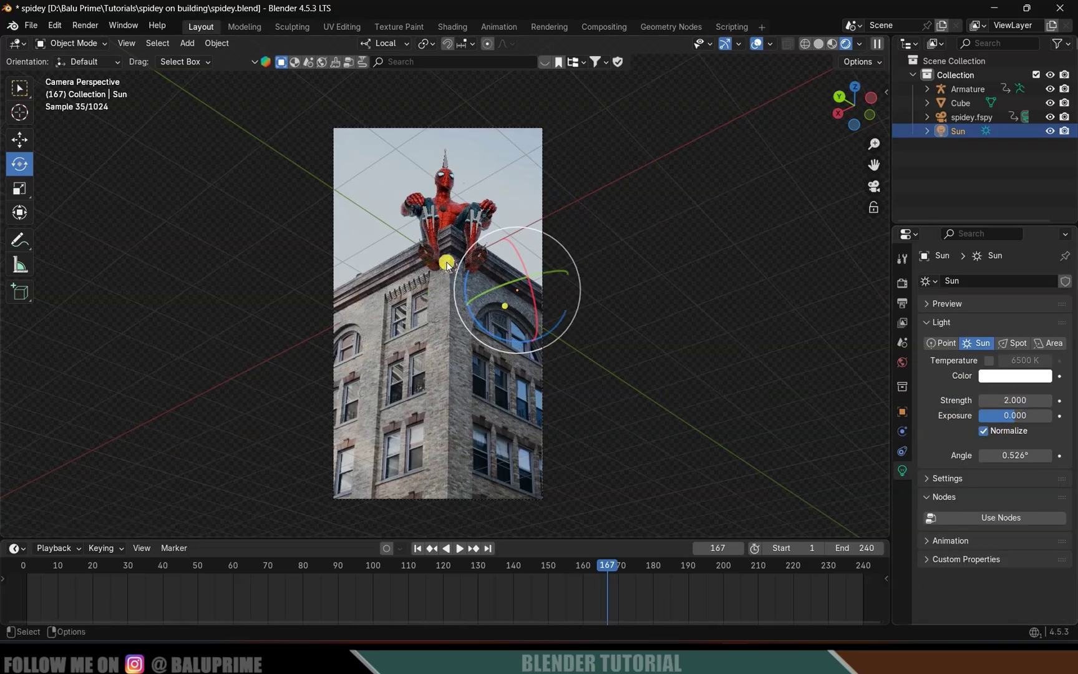
left_click(609, 320)
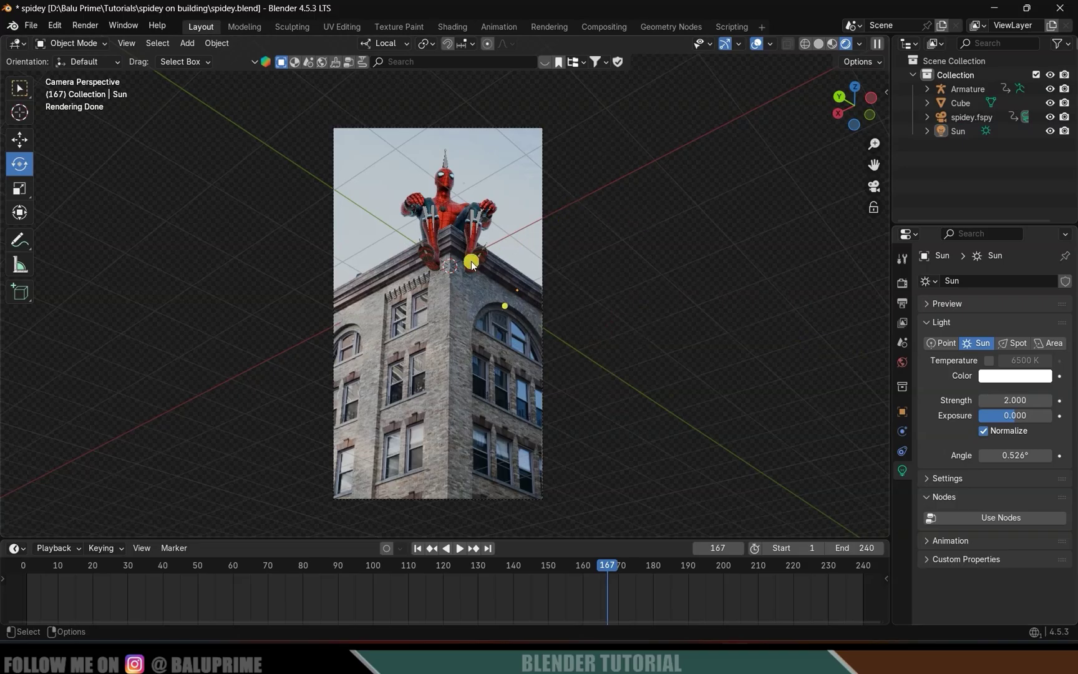
- Play the animation preview, then stop it to return to frame 1
key("space")
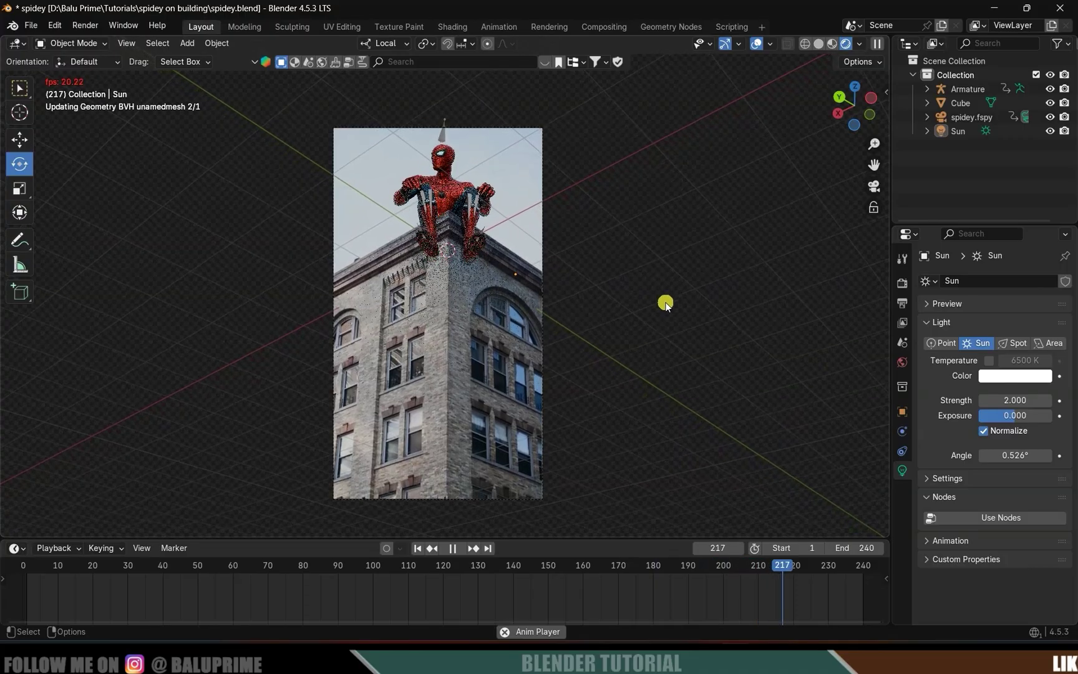
key("space")
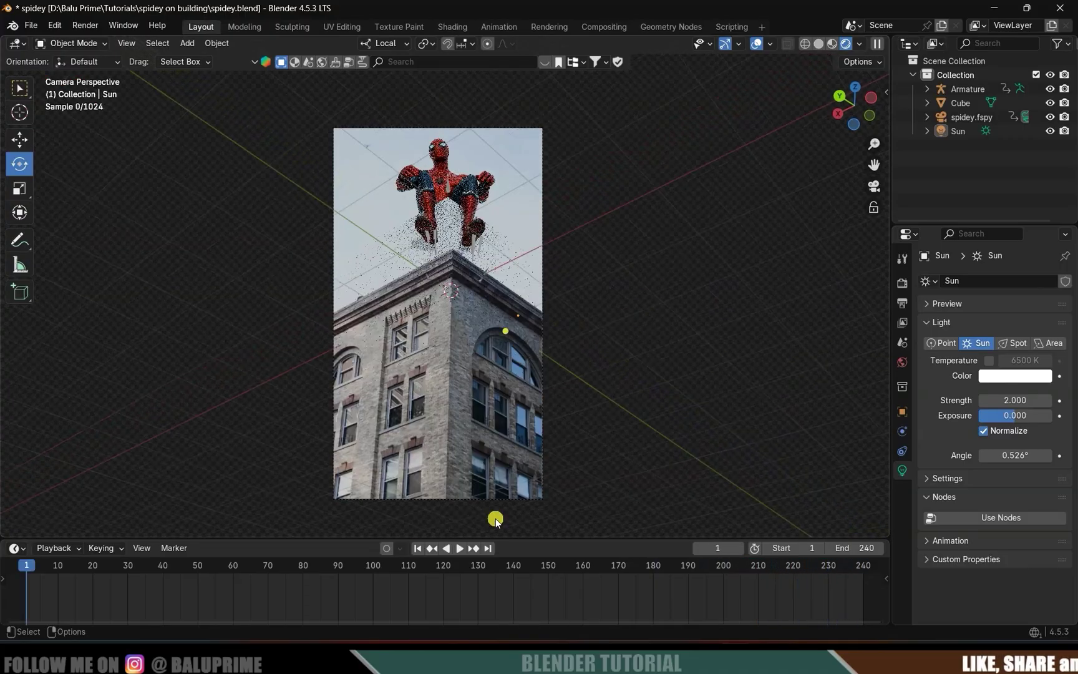
- Set the final render max samples to 128
left_click(902, 302)
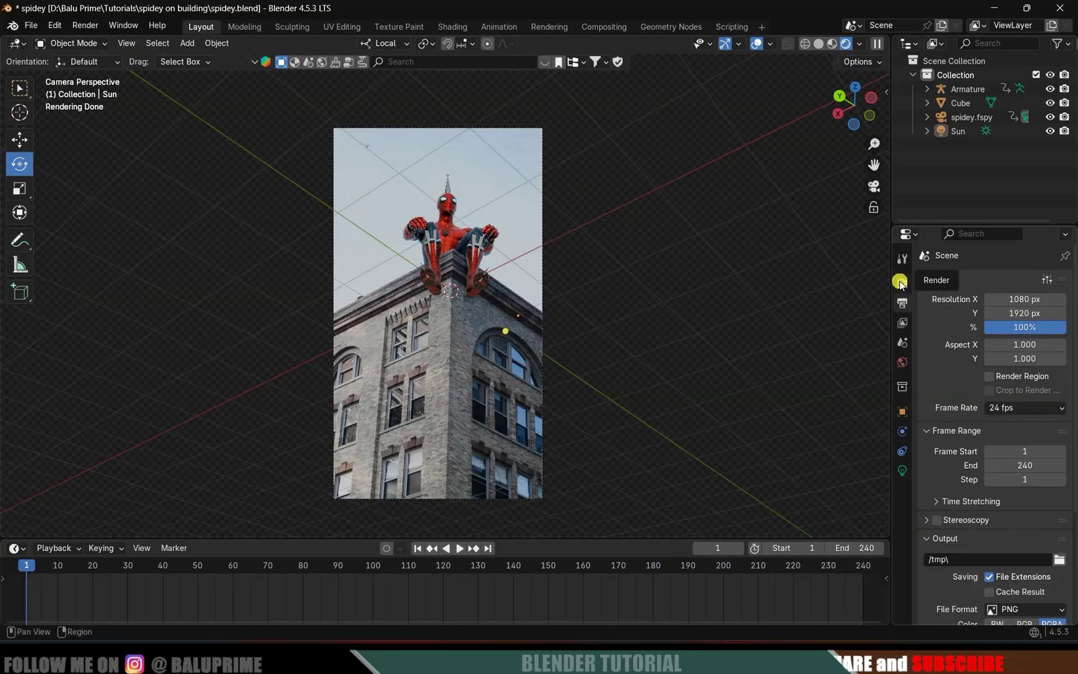
left_click(899, 283)
scroll(946, 305, "down", 5)
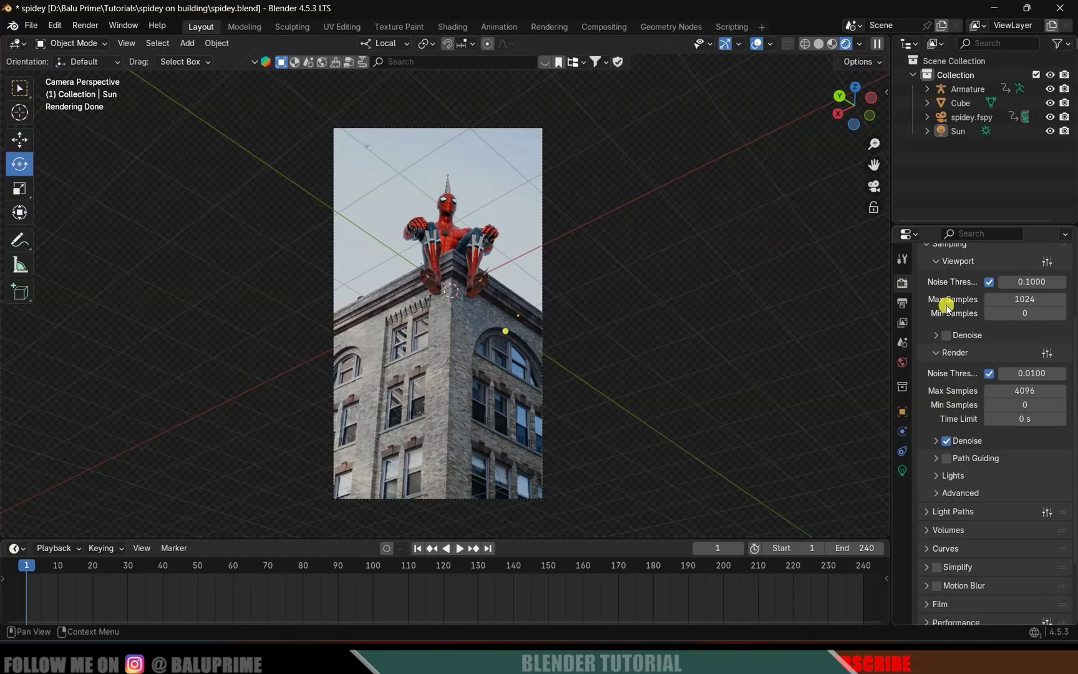
left_click(1033, 390)
key("Return")
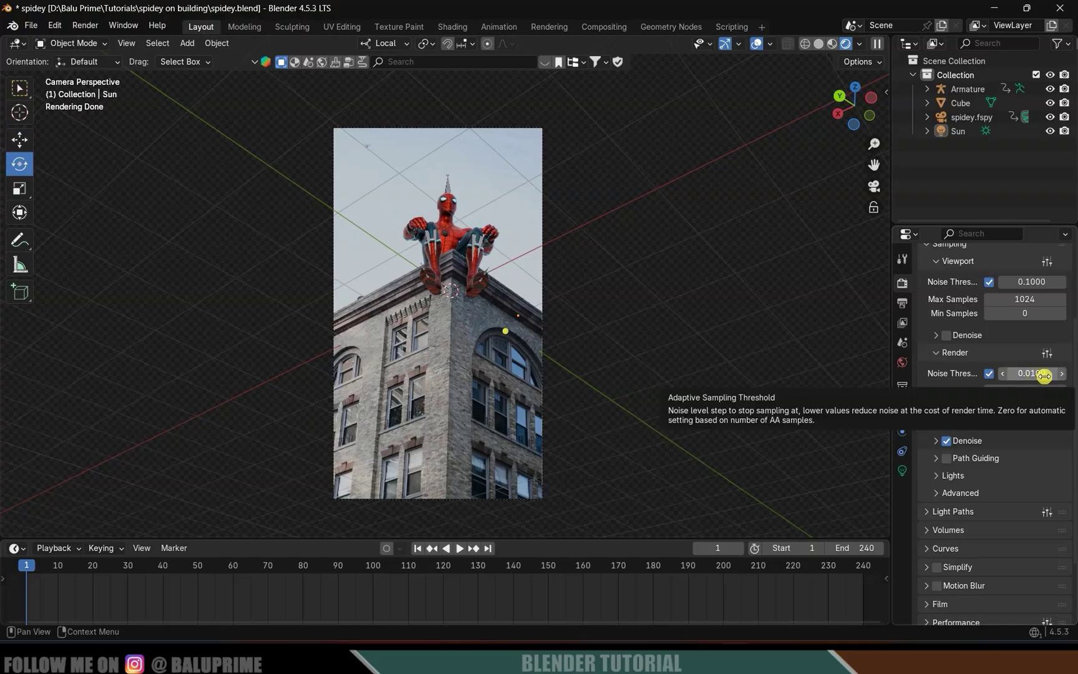
- Set Color Management view transform to Standard with the look left at None
scroll(973, 400, "down", 3)
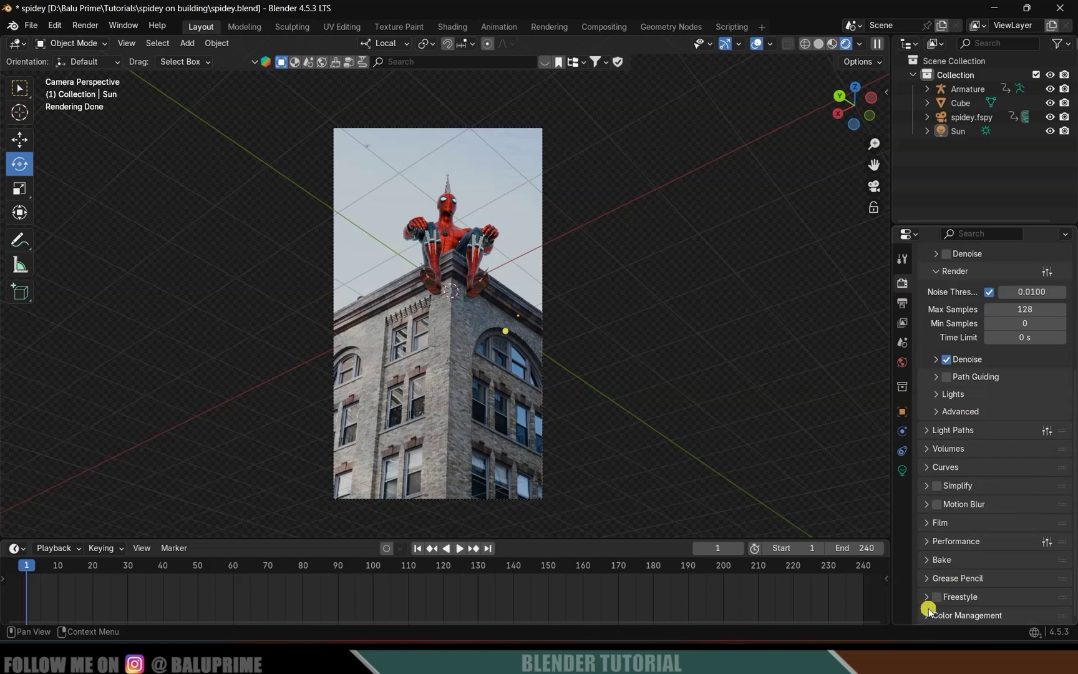
left_click(927, 616)
scroll(926, 608, "down", 6)
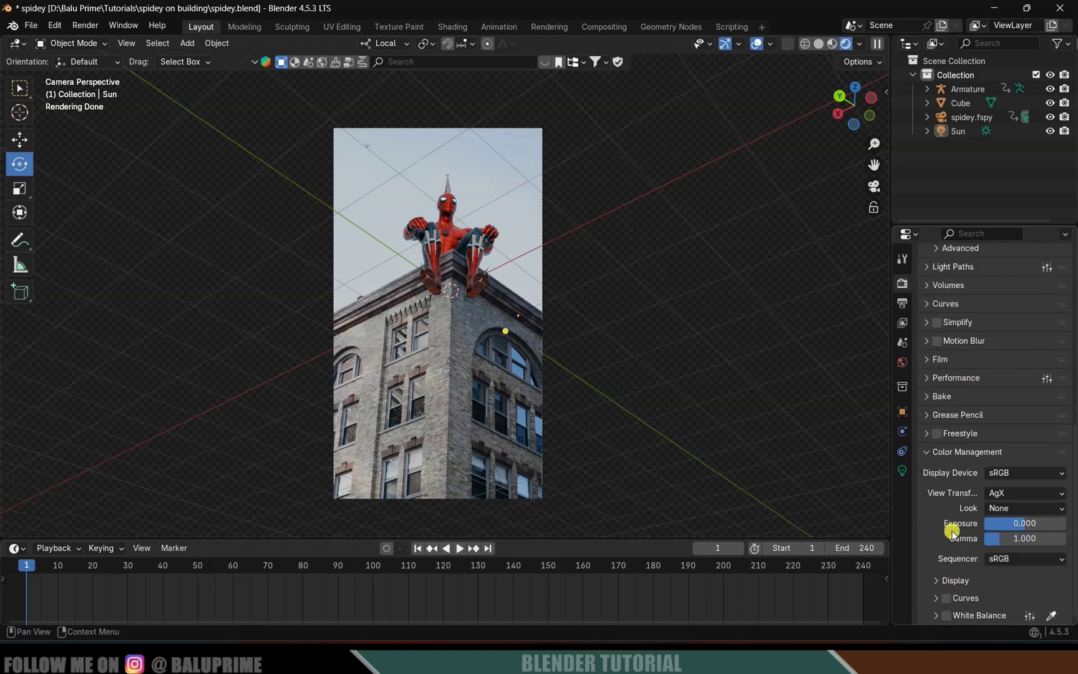
left_click(994, 493)
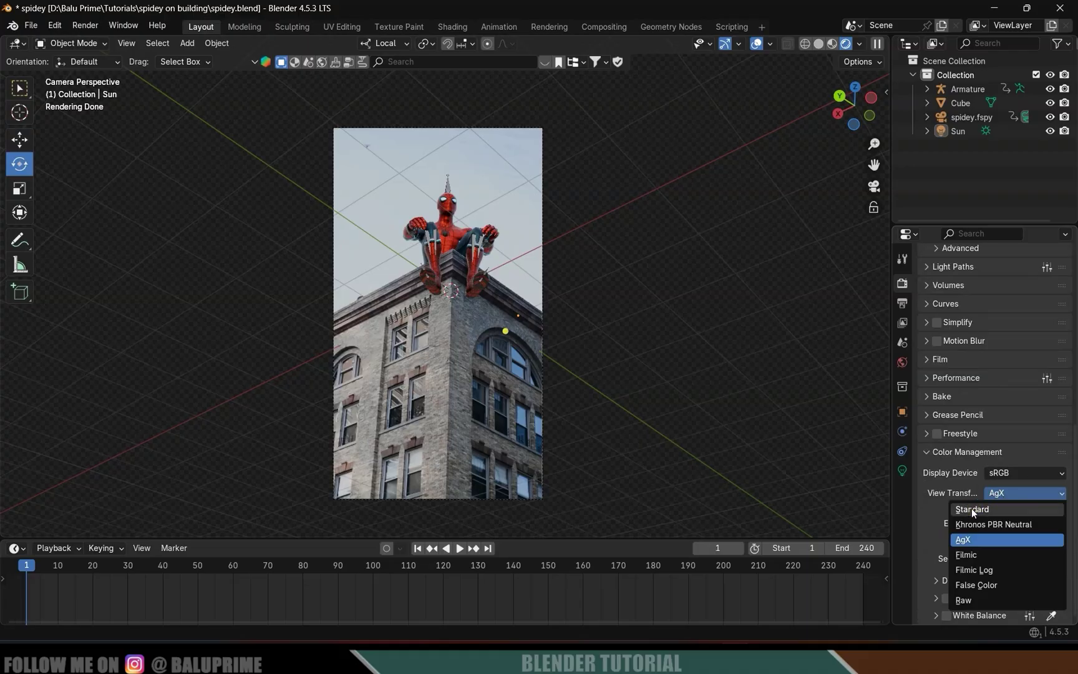
left_click(972, 509)
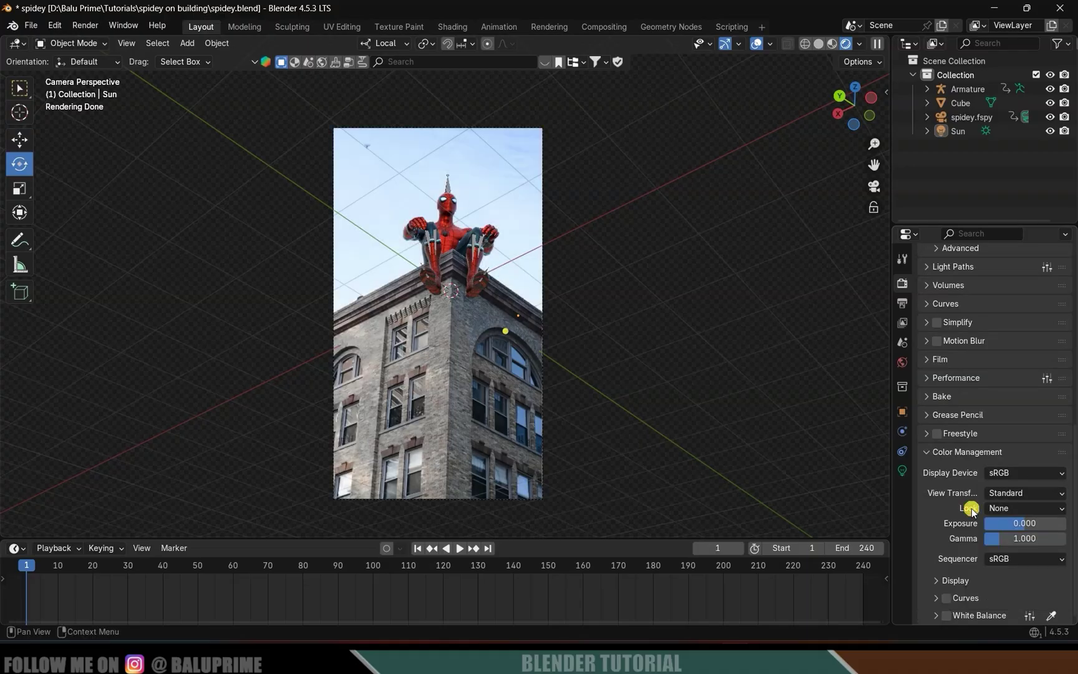
left_click(1026, 509)
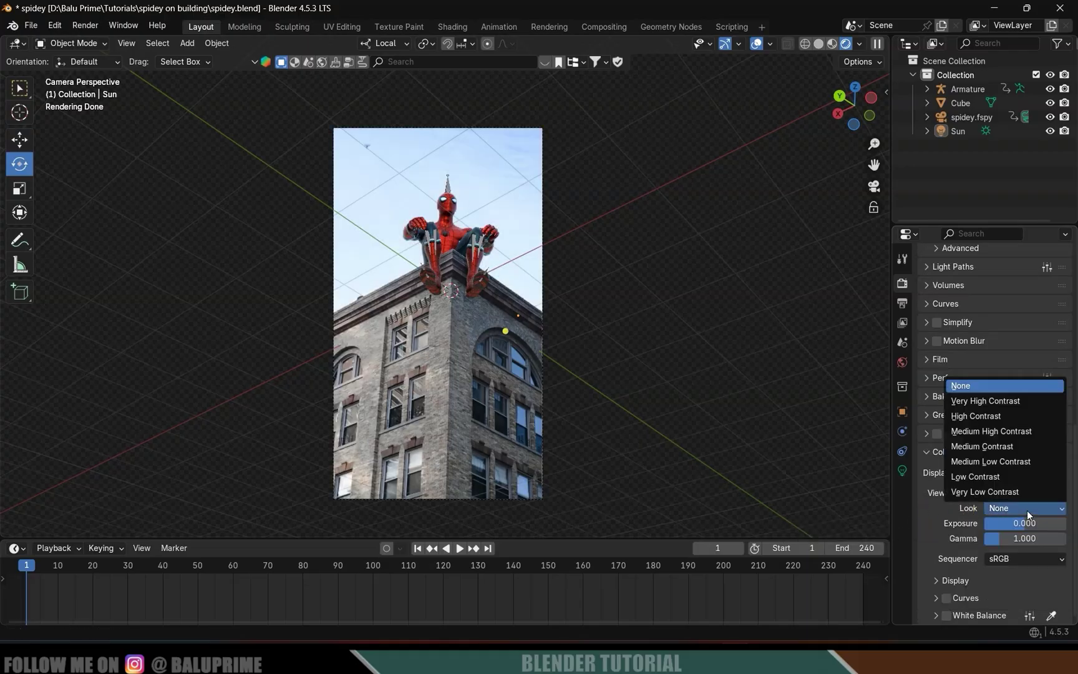
left_click(985, 415)
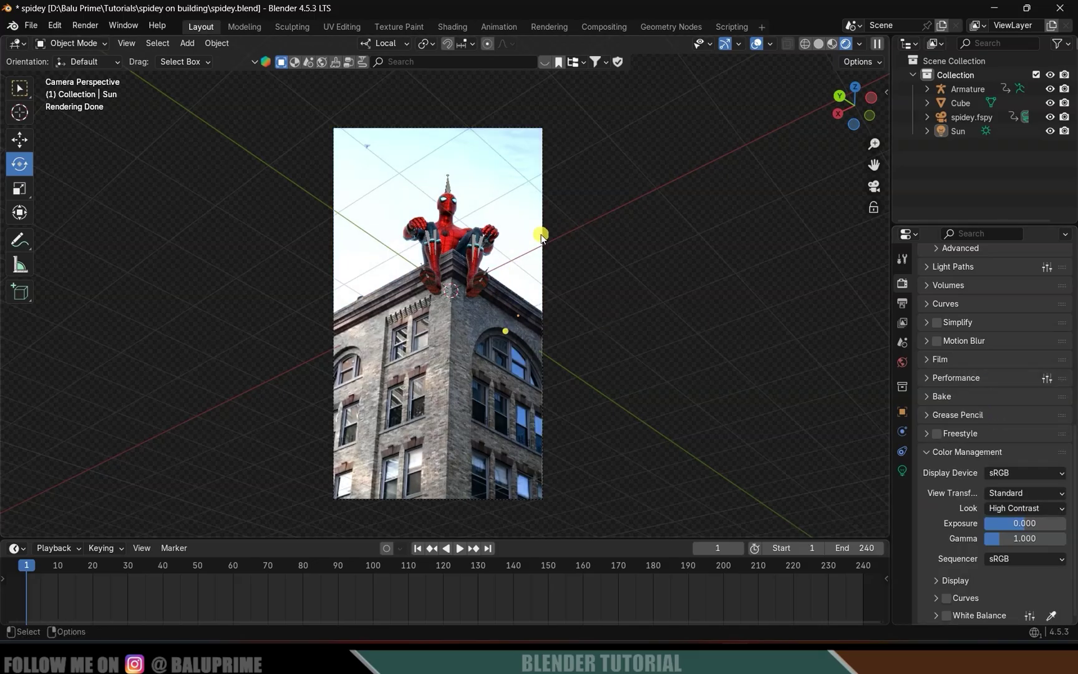
left_click(997, 508)
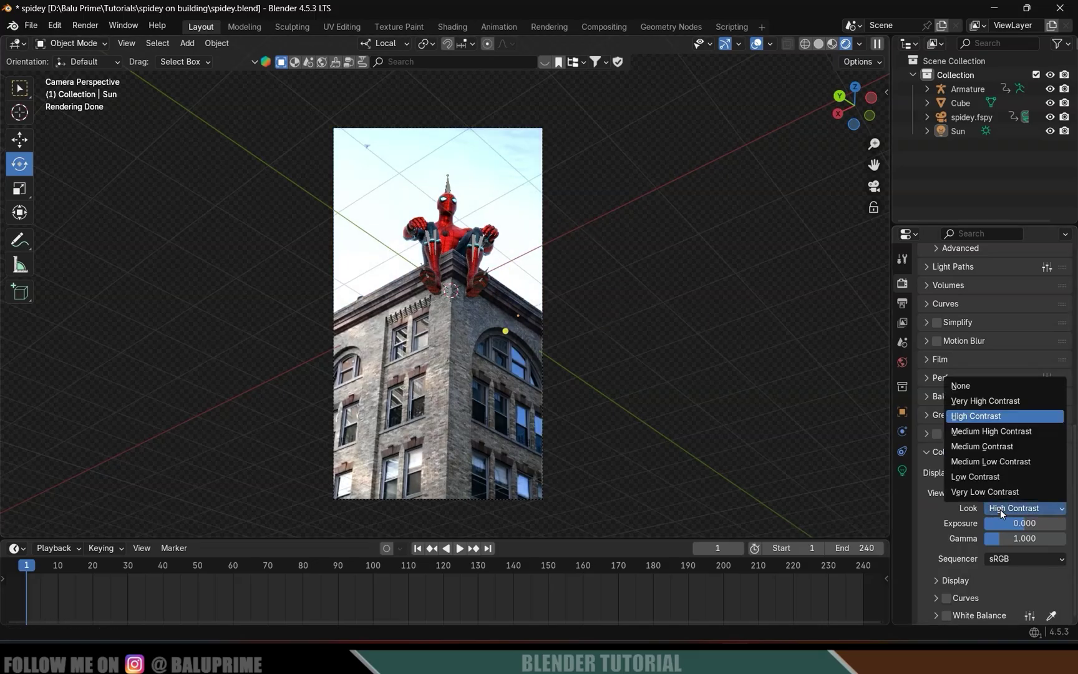
left_click(965, 387)
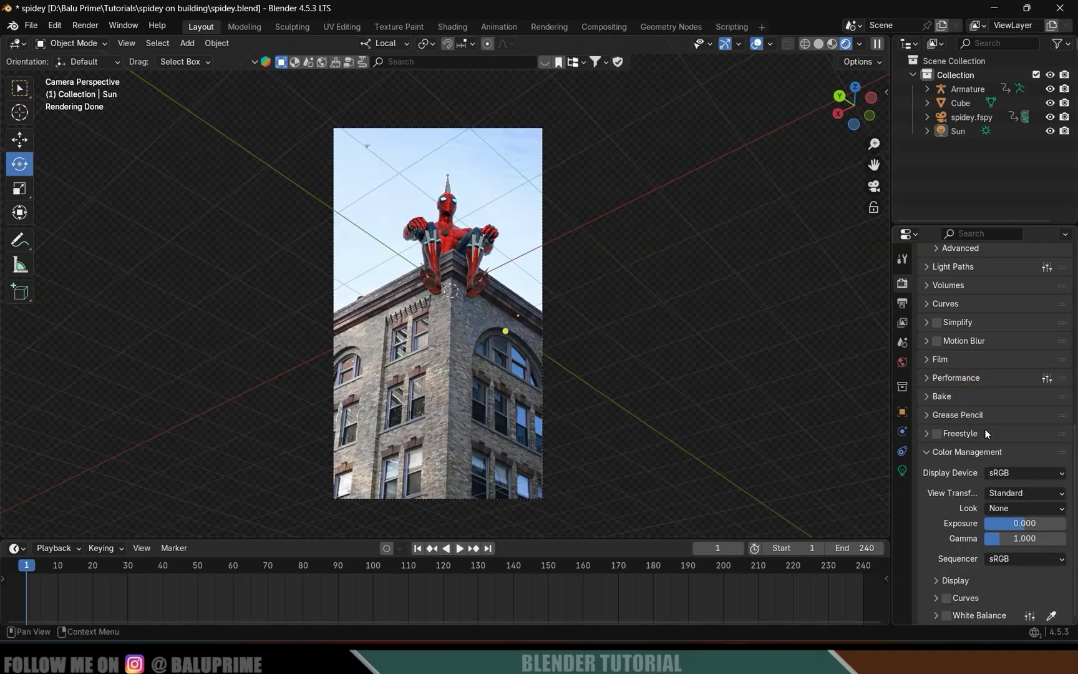
left_click(902, 302)
scroll(965, 324, "up", 5)
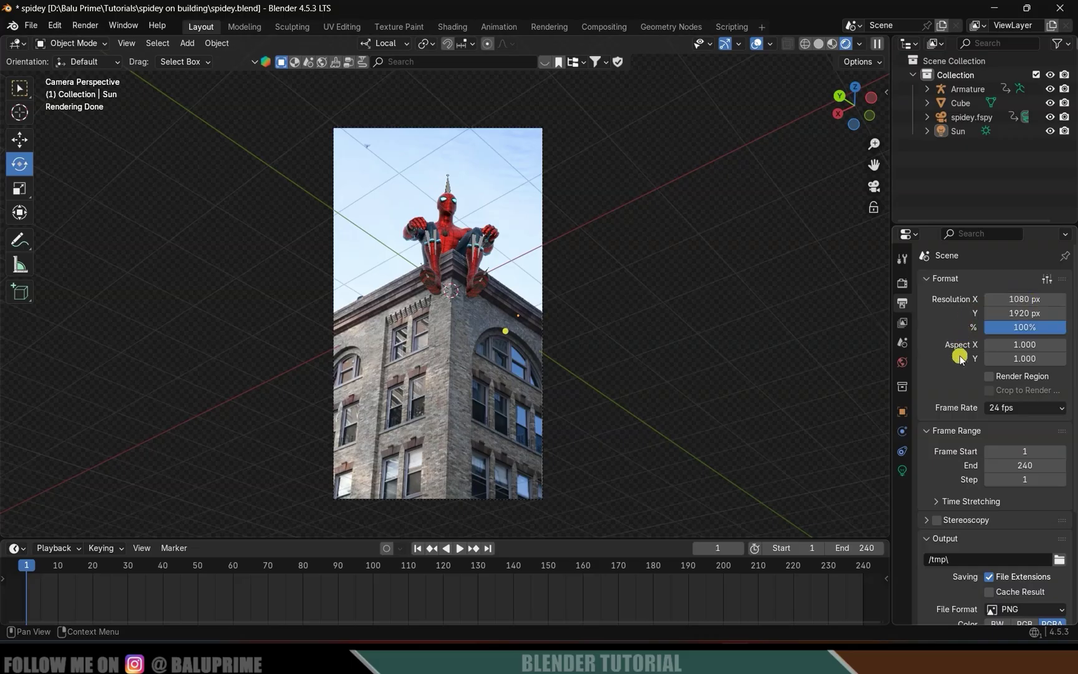
- Turn on the render region and keep the frame rate at 24 fps
left_click(989, 377)
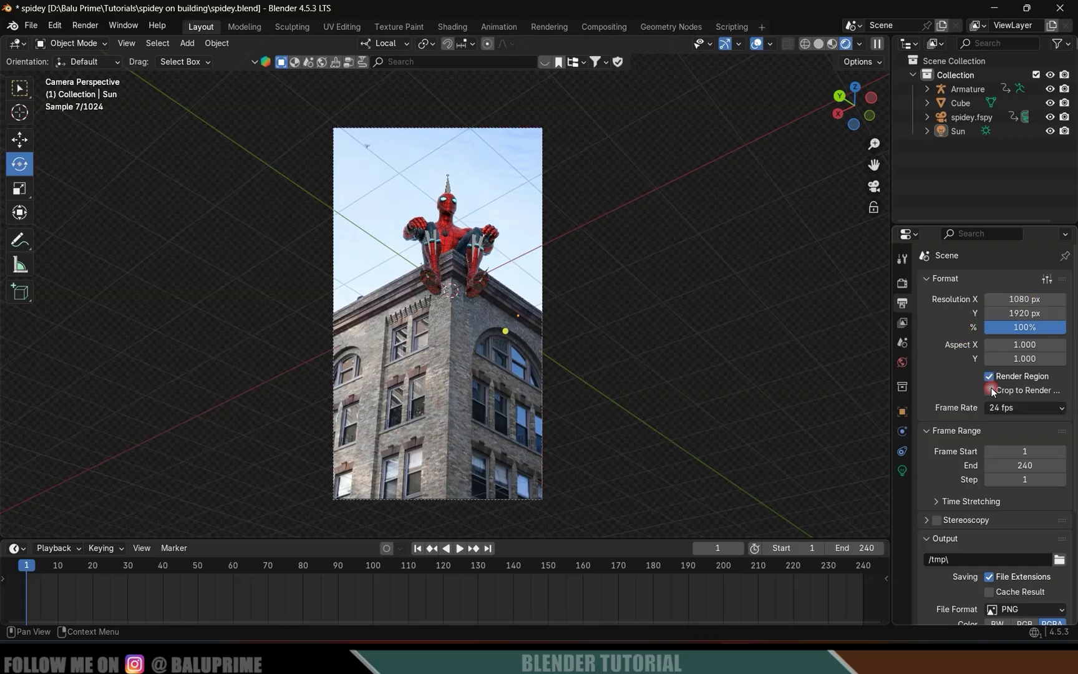
scroll(966, 391, "down", 2)
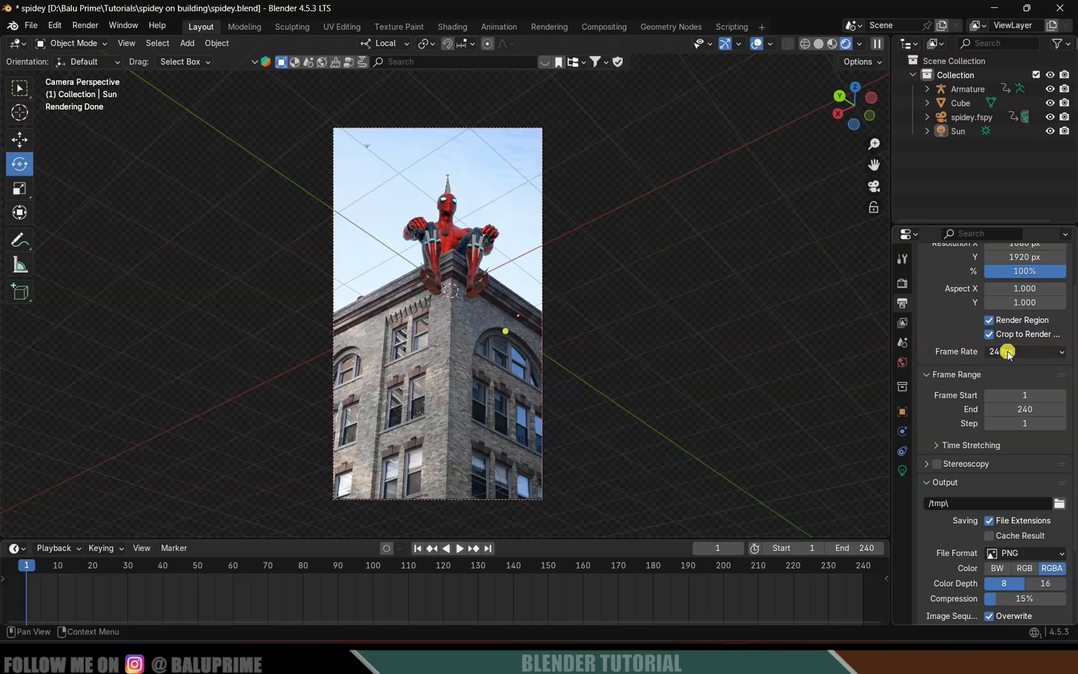
left_click(1001, 351)
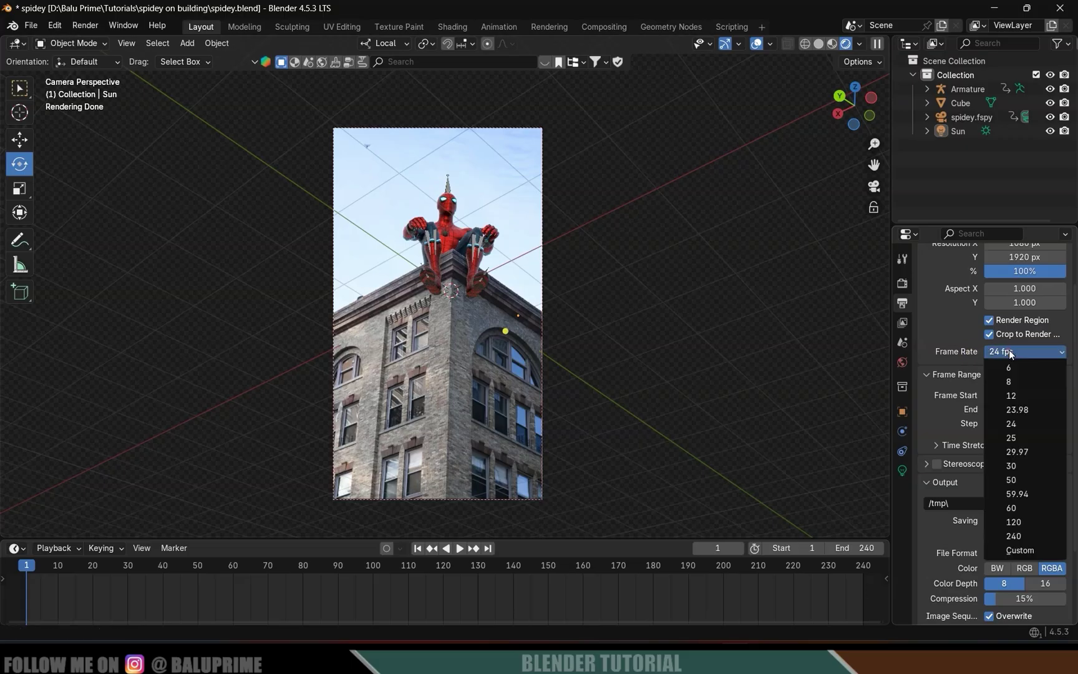
left_click(1011, 424)
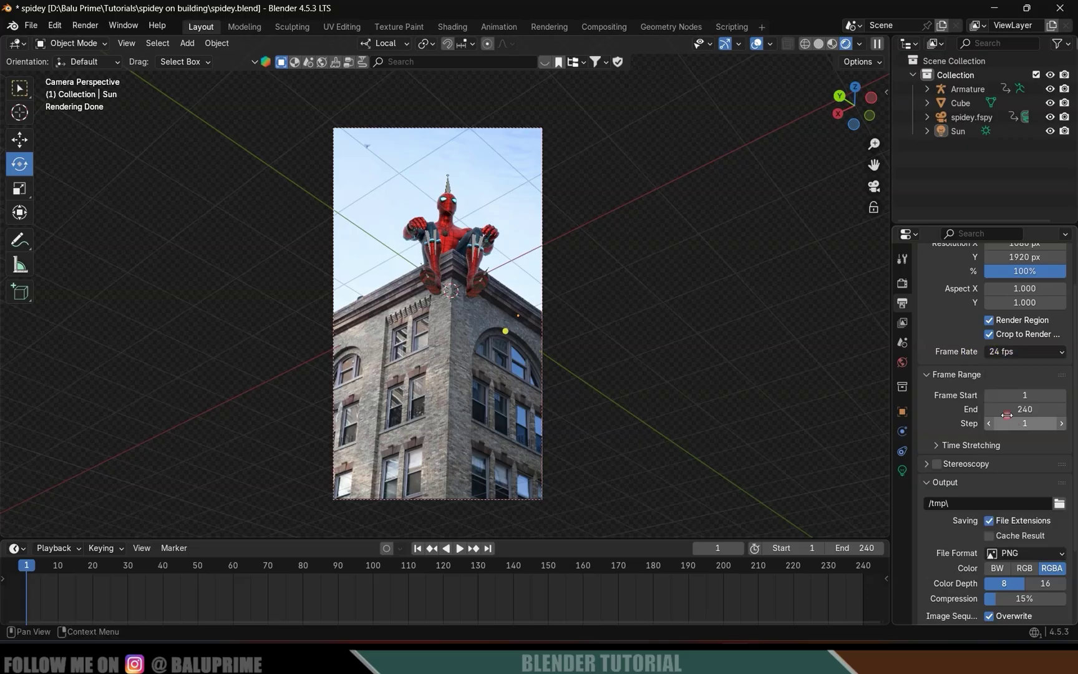
- Point the output path to the seq folder and save frames as RGBA PNG
scroll(961, 368, "down", 3)
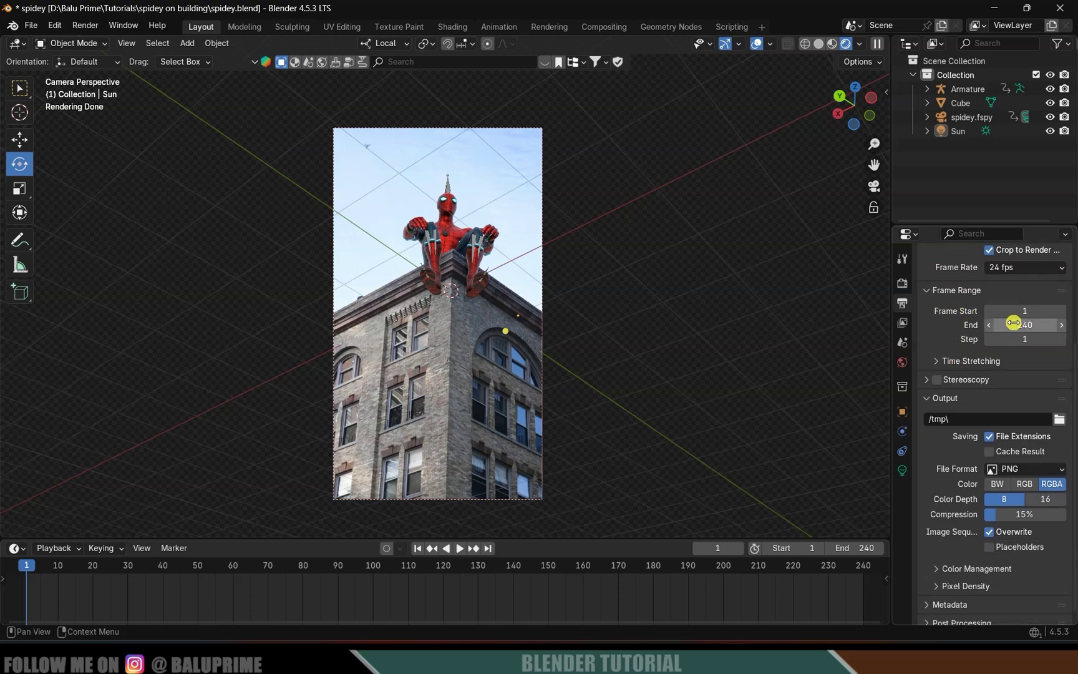
scroll(967, 337, "down", 1)
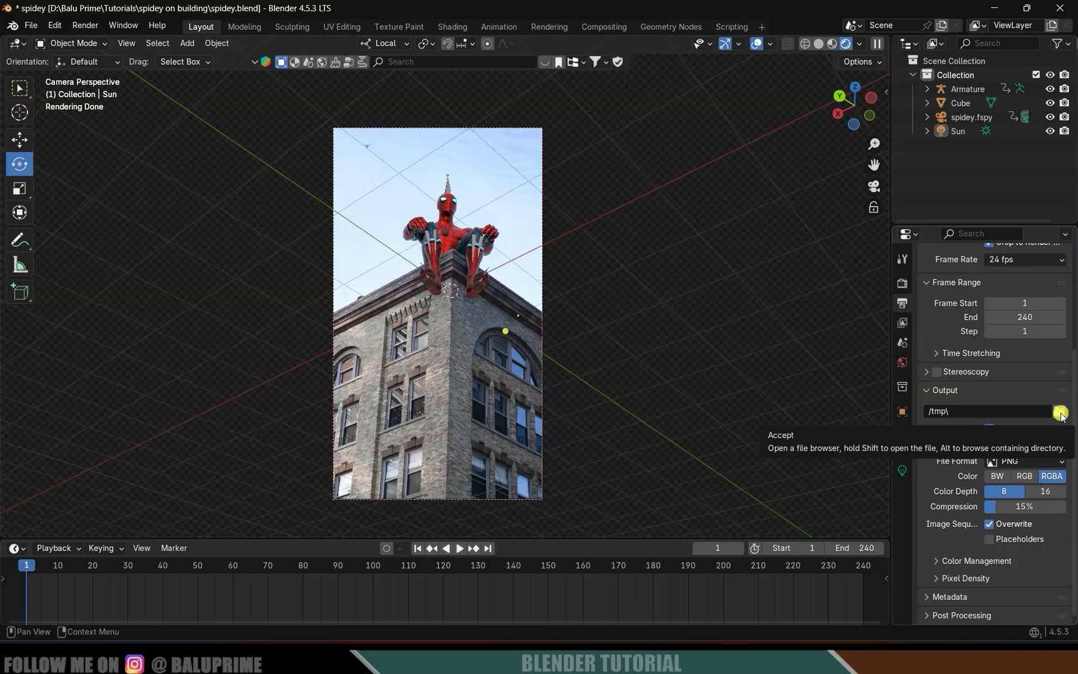
left_click(1061, 413)
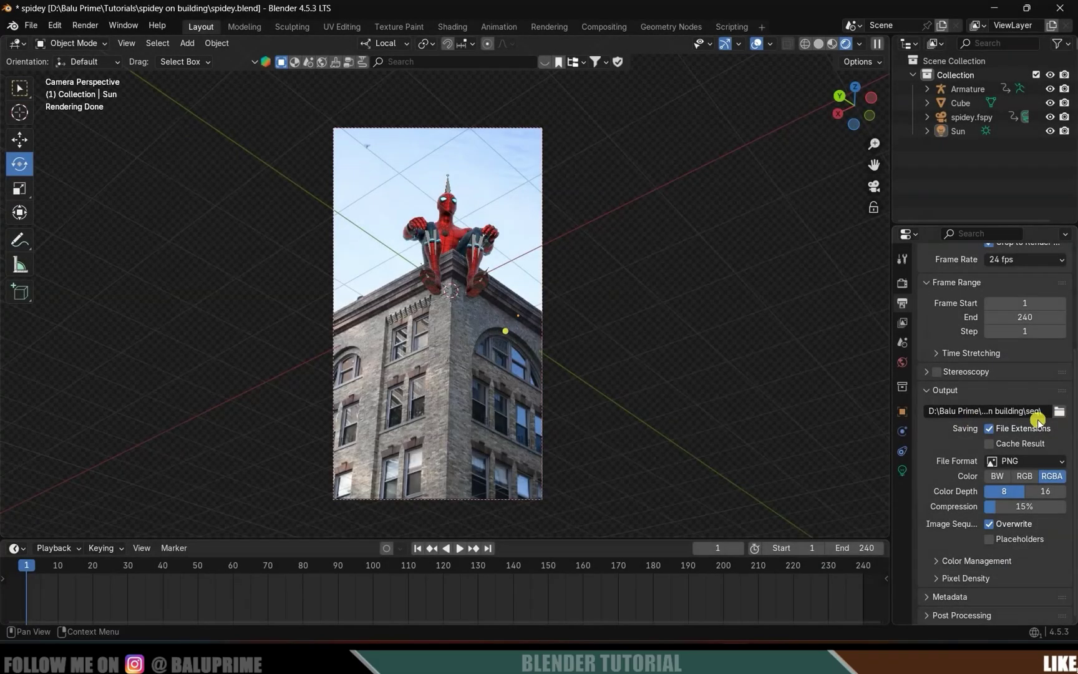
left_click(999, 462)
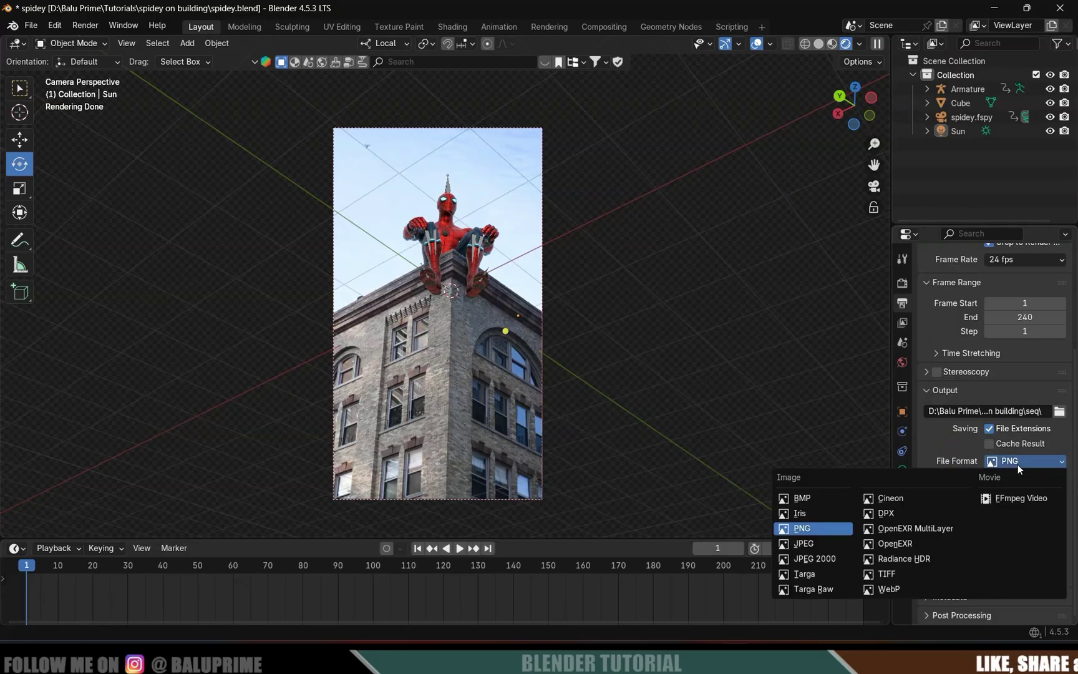
left_click(811, 535)
left_click(1053, 476)
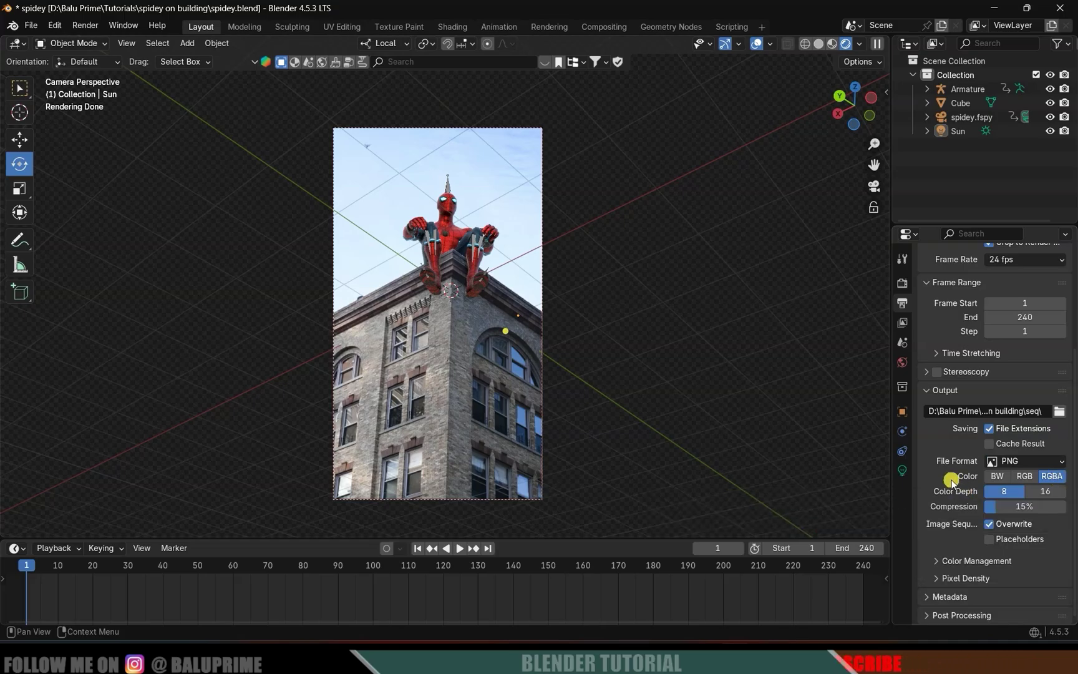
scroll(951, 481, "up", 2)
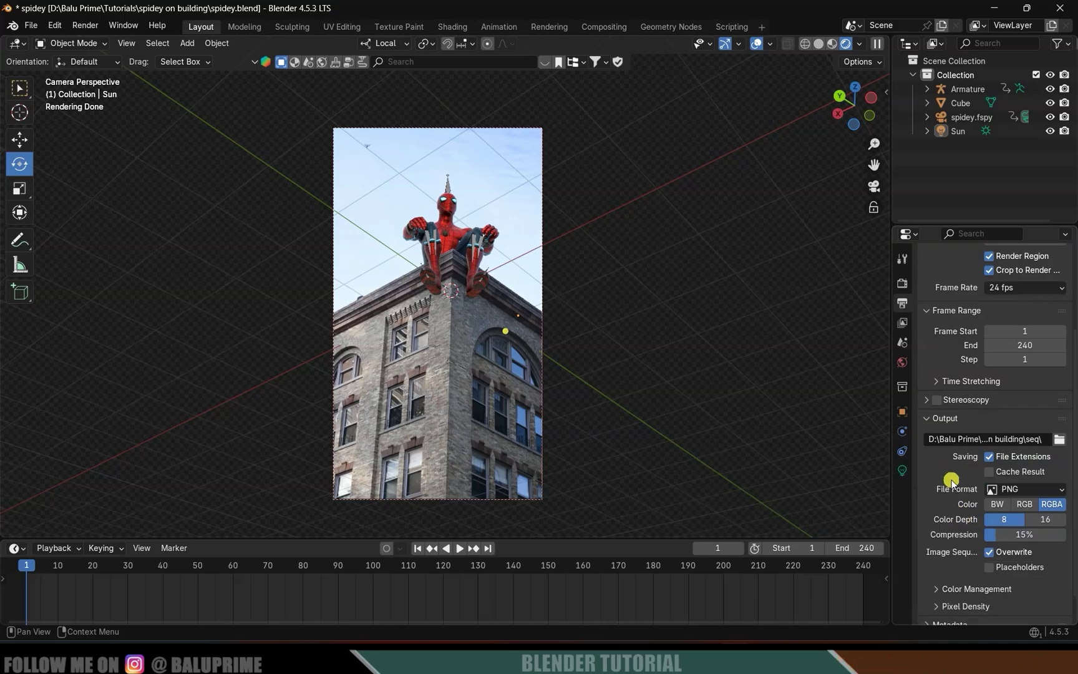
scroll(951, 480, "down", 2)
- Render the full animation as a PNG sequence and scrub the composite to a later frame
left_click(85, 26)
left_click(136, 61)
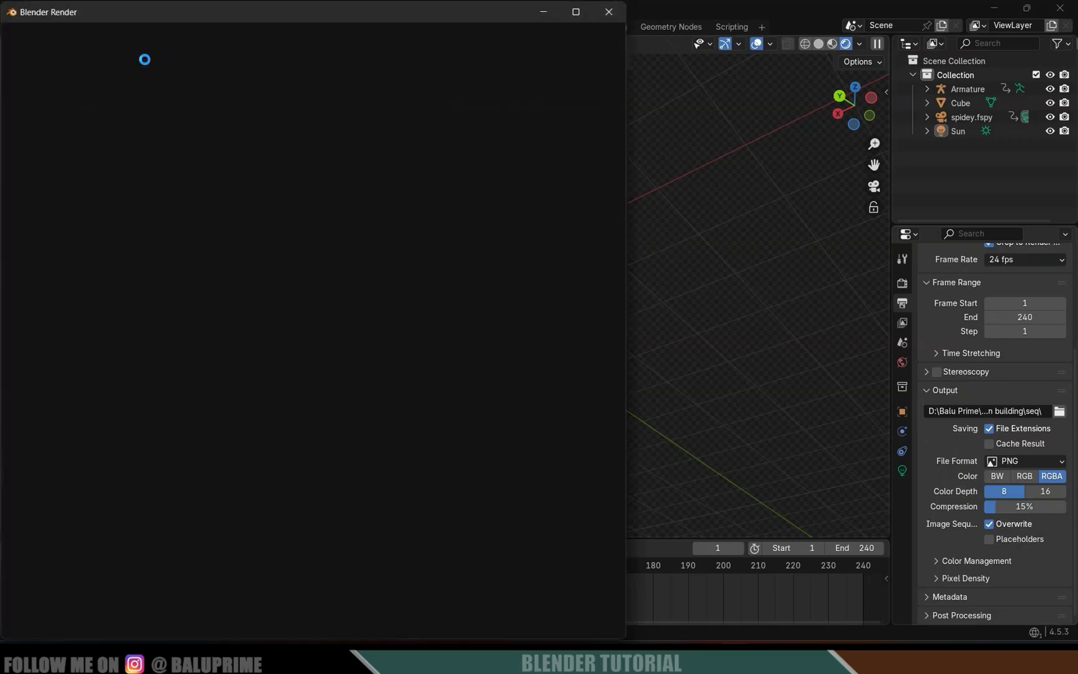
scroll(399, 342, "down", 1)
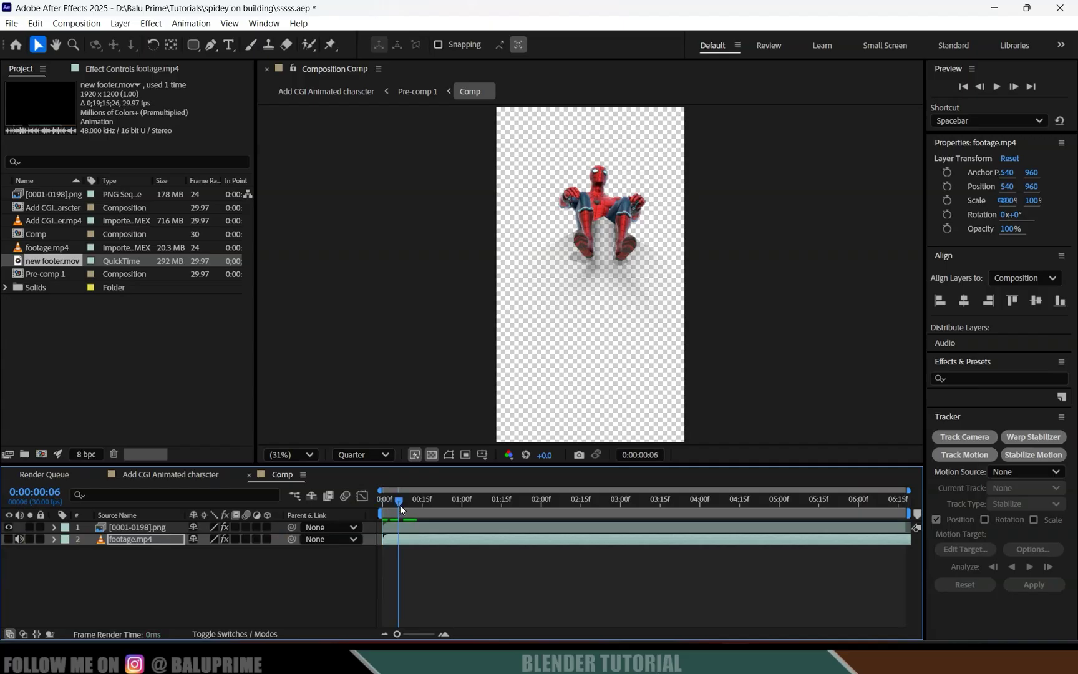
left_click_drag(400, 505, 573, 513)
- Show footage.mp4 beneath the Spider-Man sequence and compare its Lumetri Color correction off and on
left_click(9, 539)
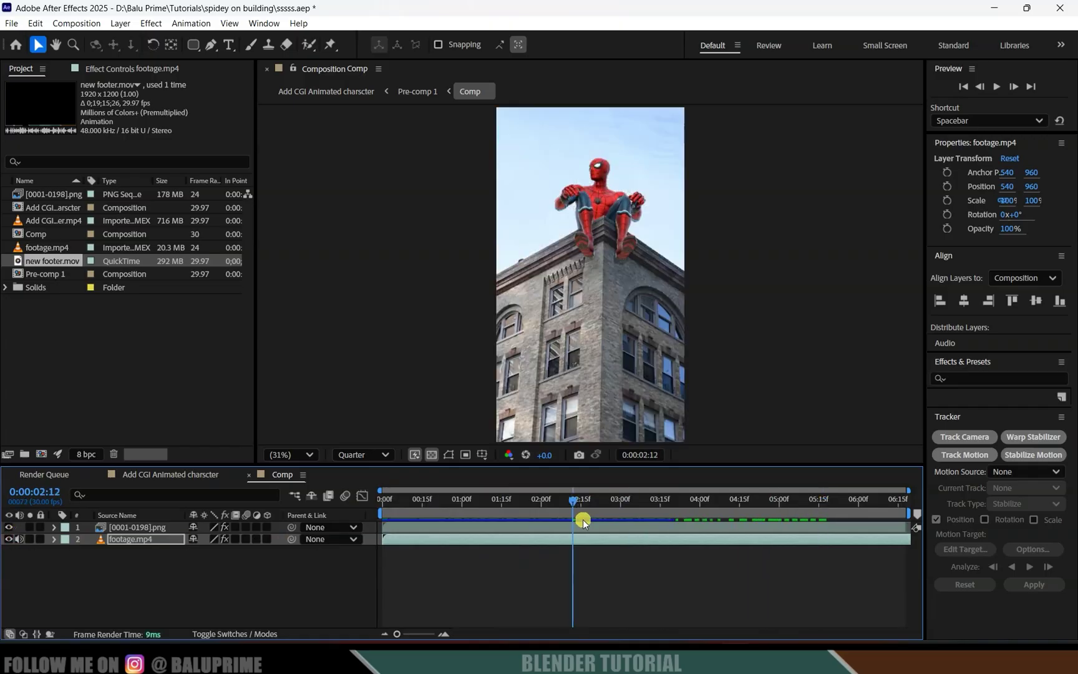
left_click_drag(560, 503, 538, 506)
left_click(119, 529)
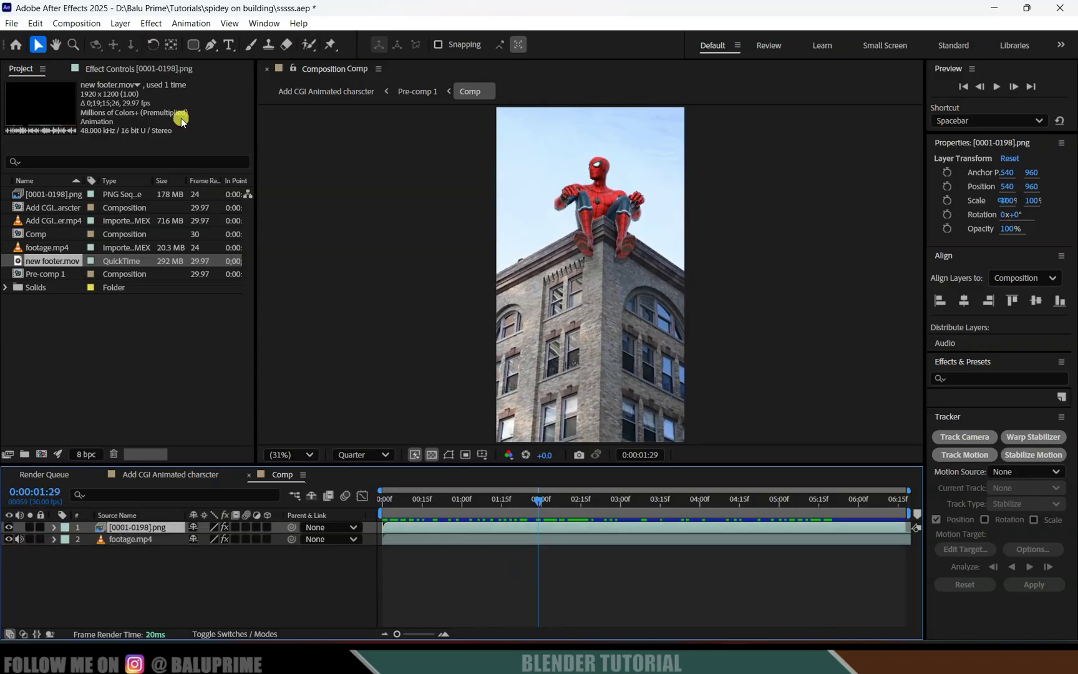
left_click(128, 70)
left_click(18, 97)
left_click(18, 97)
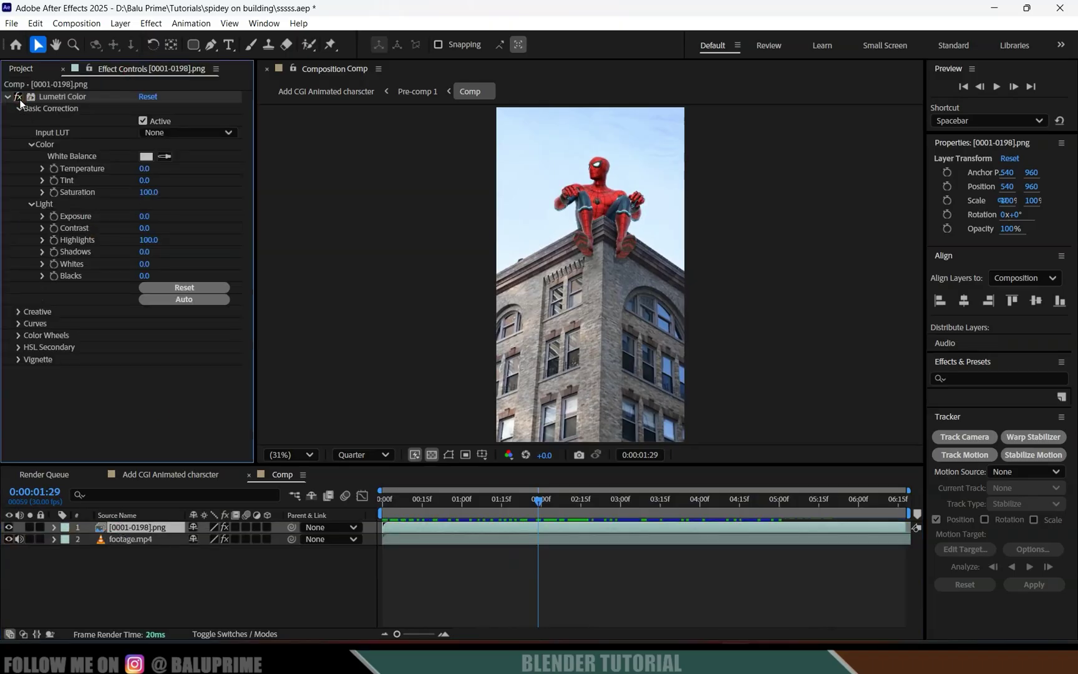
- At about four seconds, hide and re-show the building footage to compare Spider-Man alone versus composited
left_click_drag(501, 504, 382, 511)
left_click(8, 539)
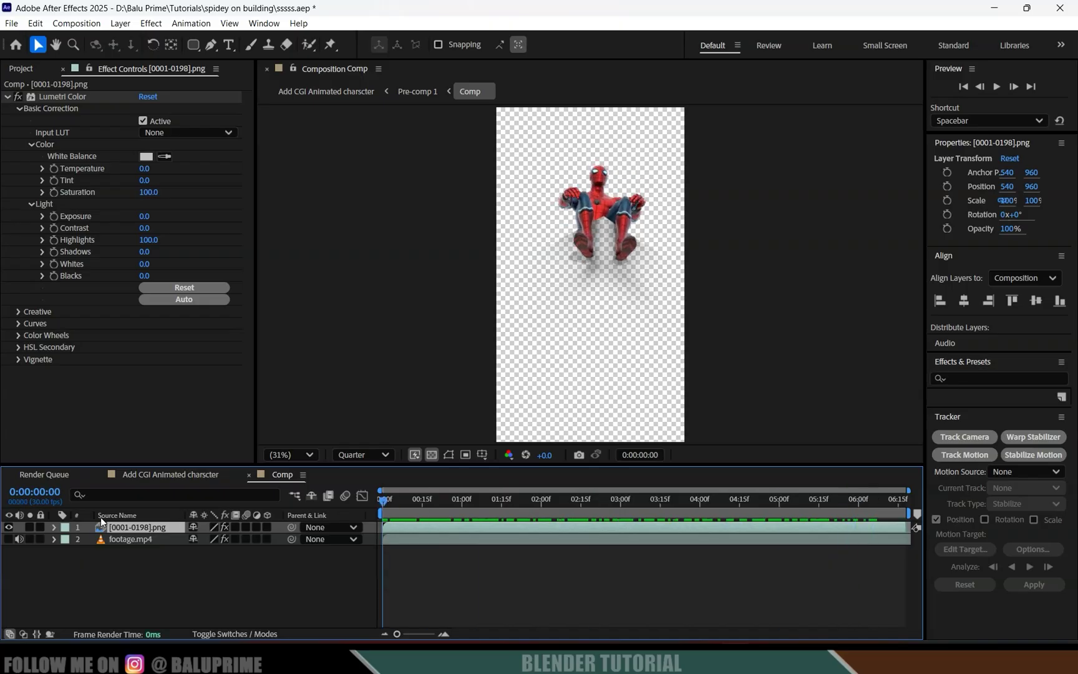
left_click(9, 539)
left_click(16, 101)
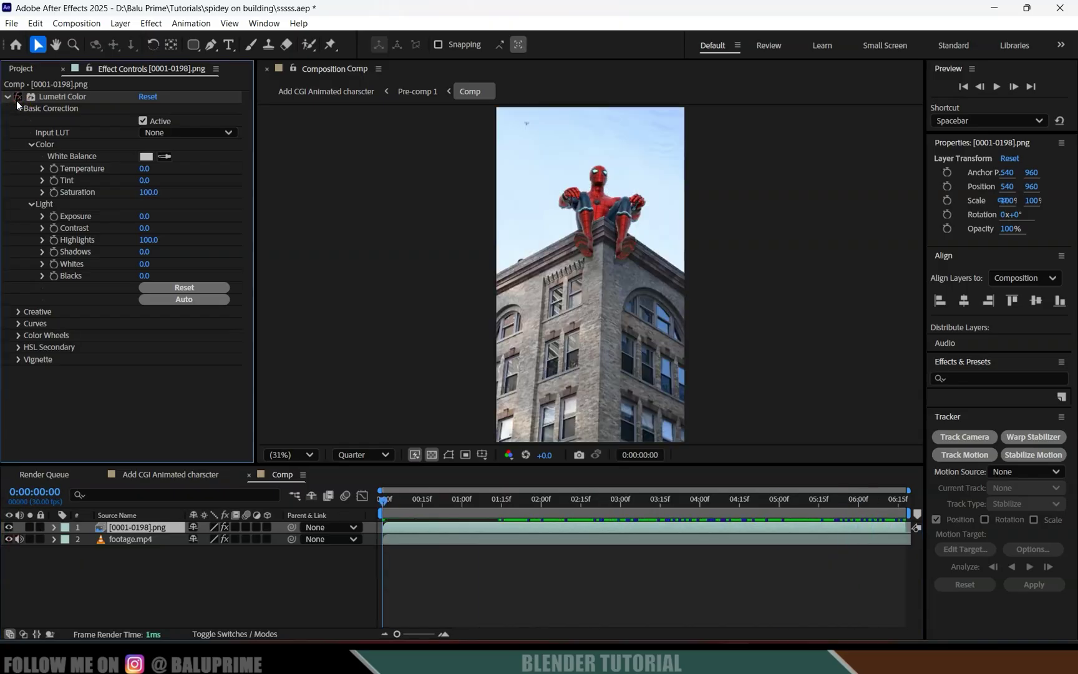